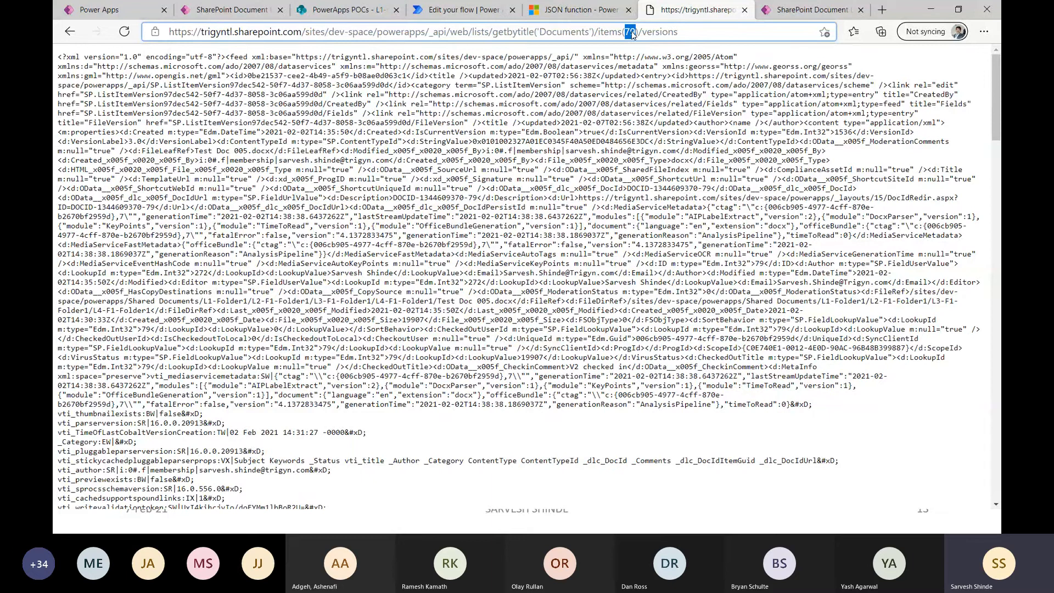
Examine the REST response listing the versions of item 79 in the Documents list.
{"action": "double_click", "coordinate": [659, 32]}
{"action": "scroll", "coordinate": [423, 306], "scroll_direction": "down", "scroll_amount": 10}
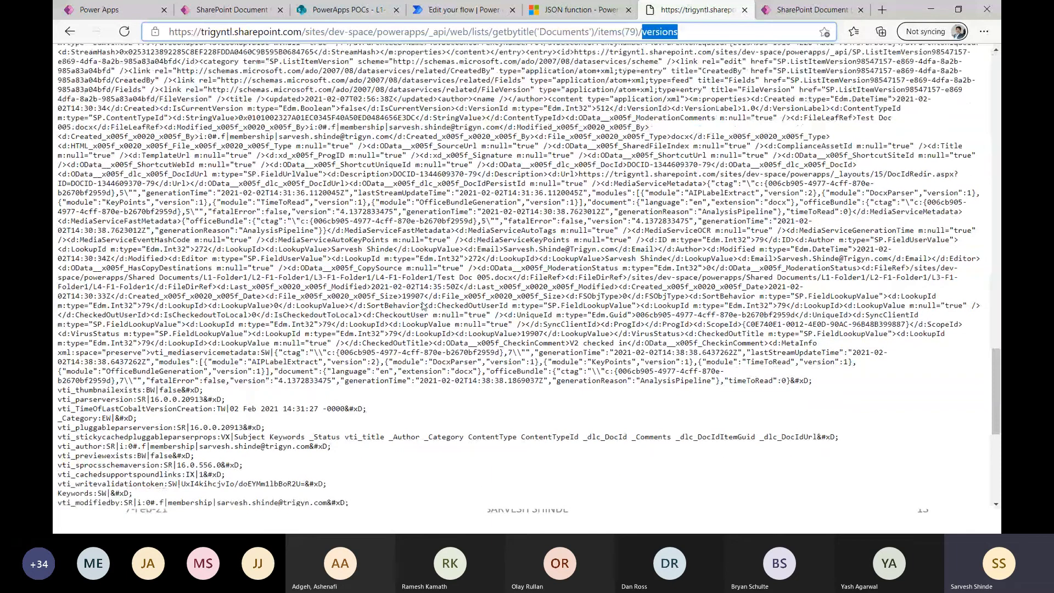
{"action": "scroll", "coordinate": [422, 306], "scroll_direction": "down", "scroll_amount": 5}
{"action": "scroll", "coordinate": [387, 317], "scroll_direction": "up", "scroll_amount": 1}
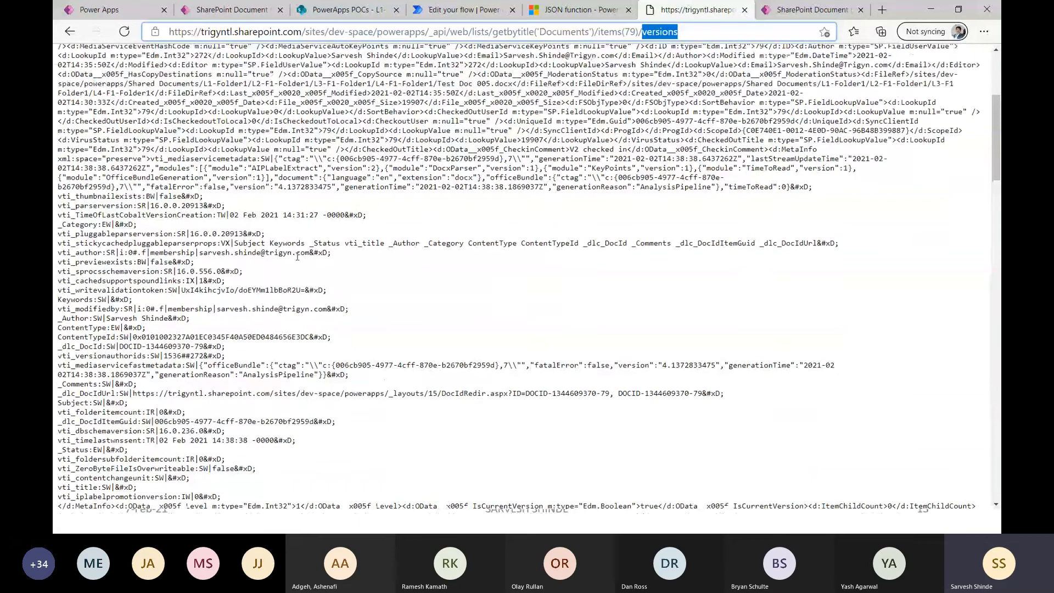
{"action": "scroll", "coordinate": [255, 308], "scroll_direction": "down", "scroll_amount": 1}
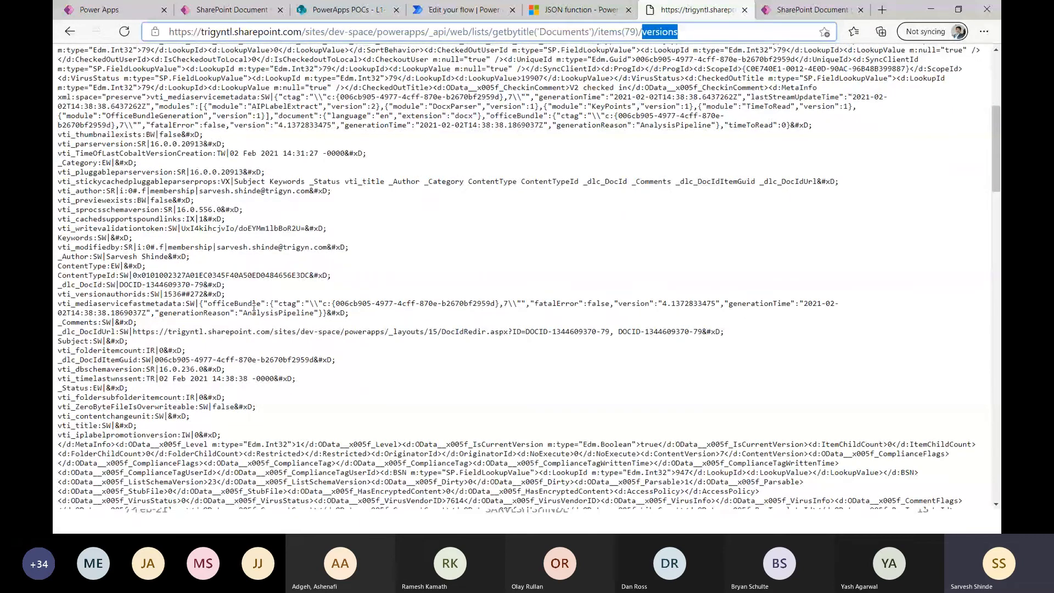
{"action": "scroll", "coordinate": [678, 198], "scroll_direction": "up", "scroll_amount": 5}
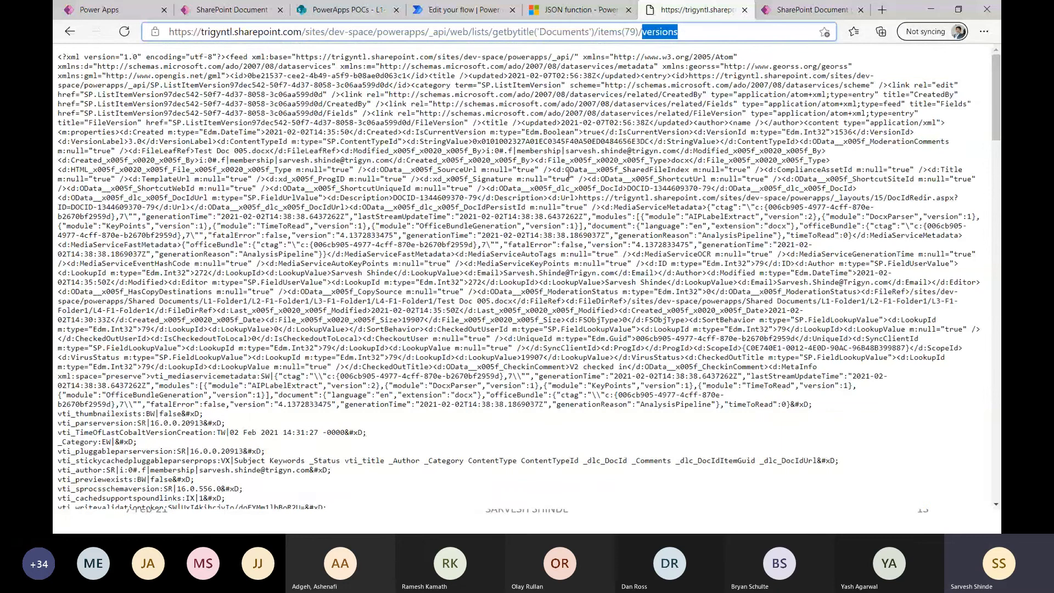
Switch to the SharePoint Document Library app in Power Apps and preview its LibraryView screen.
{"action": "left_click", "coordinate": [245, 15]}
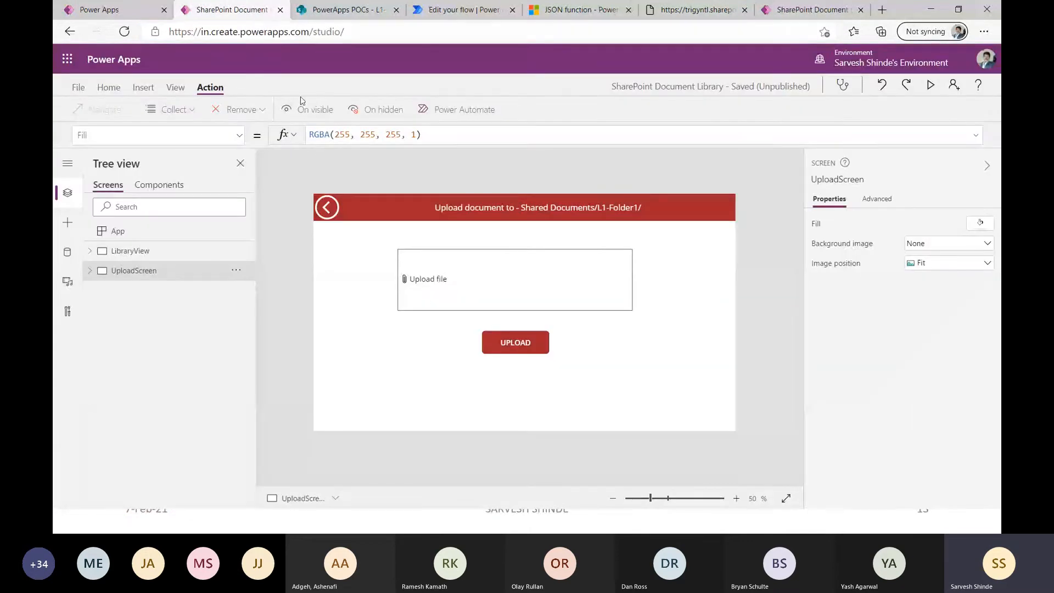
{"action": "left_click", "coordinate": [142, 251]}
{"action": "left_click", "coordinate": [929, 85]}
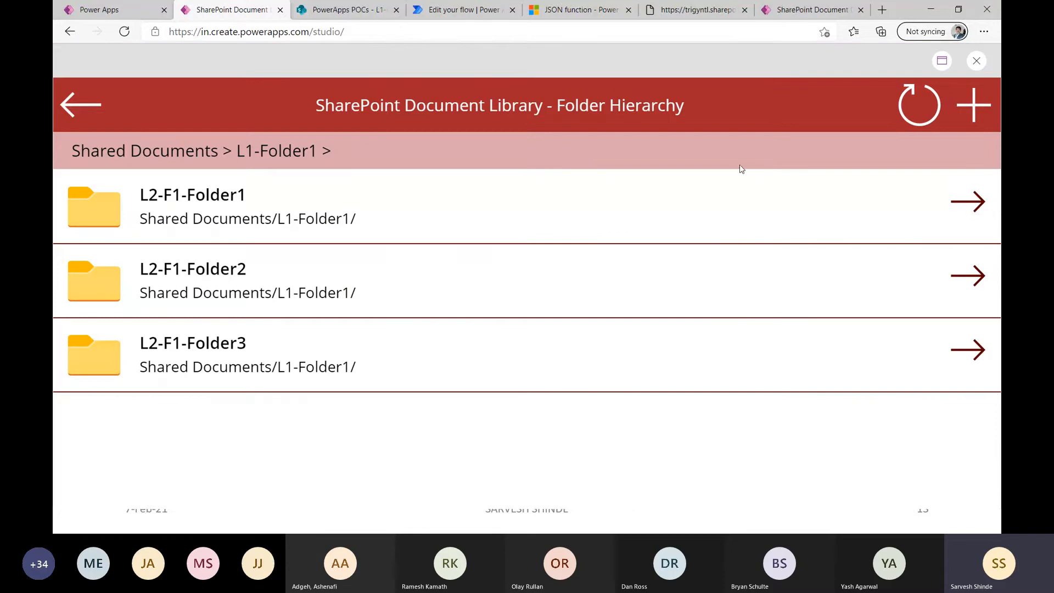
Browse from Shared Documents through L1-Folder1, L2-F1-Folder1 and L3-F1-Folder1 to L4-F1-Folder1 and show the versions of Test Doc 005.docx.
{"action": "left_click", "coordinate": [56, 120]}
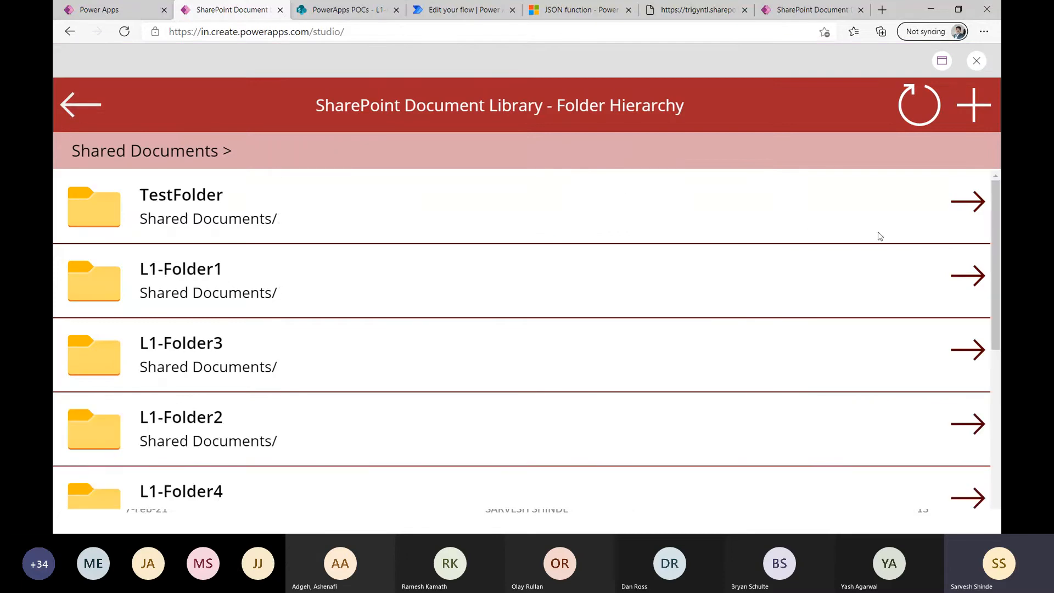
{"action": "left_click", "coordinate": [974, 280]}
{"action": "left_click", "coordinate": [967, 202]}
{"action": "left_click", "coordinate": [967, 202]}
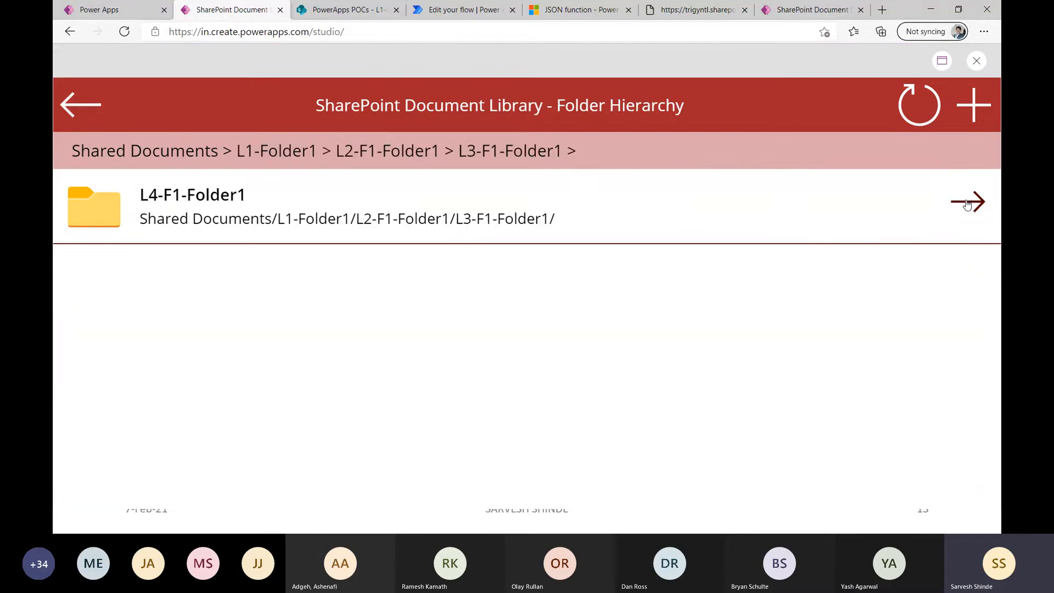
{"action": "left_click", "coordinate": [967, 202]}
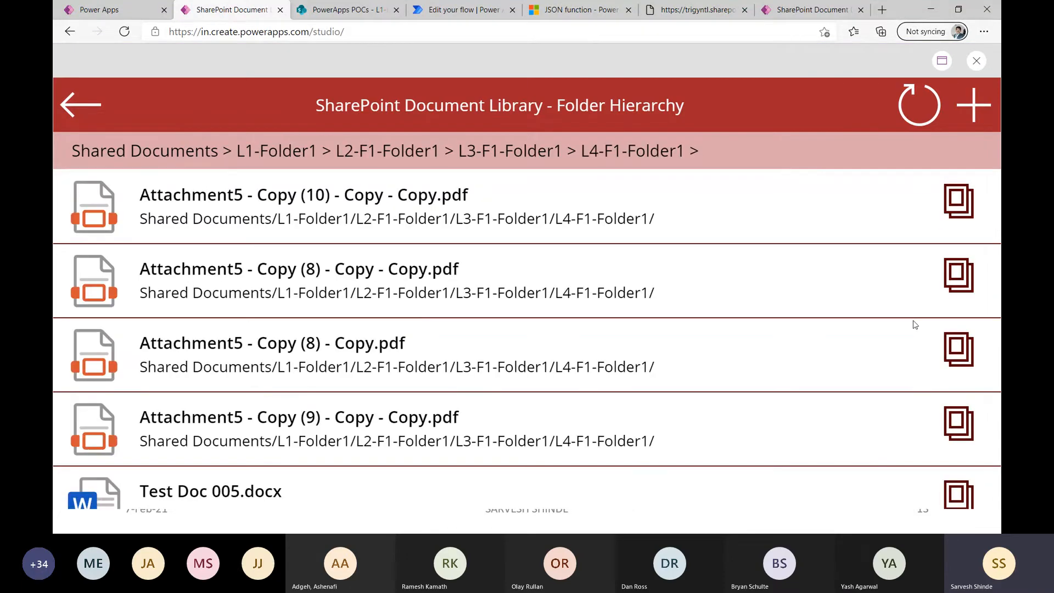
{"action": "left_click", "coordinate": [958, 493]}
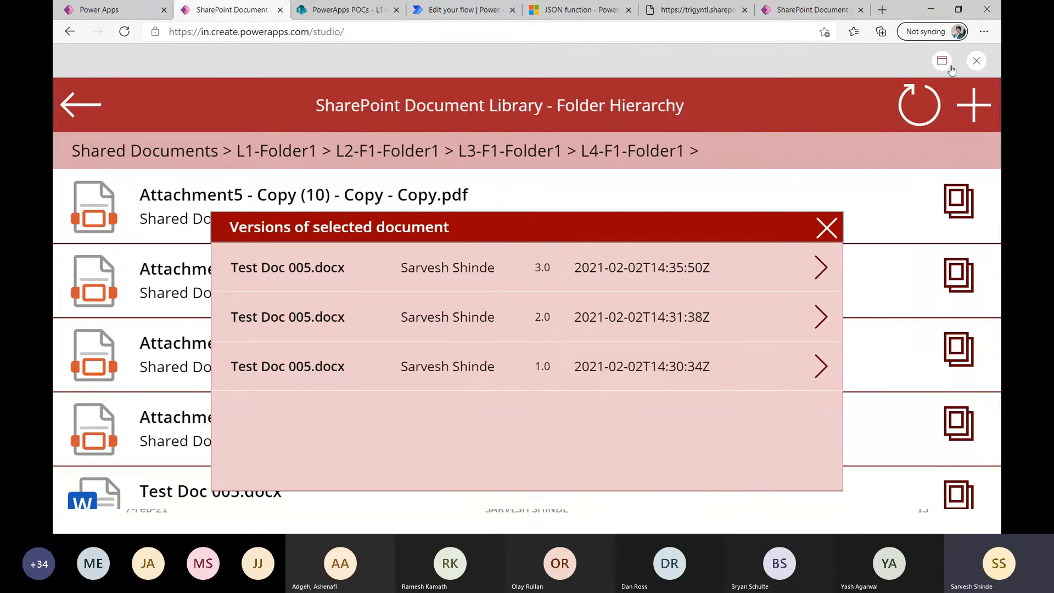
Leave the preview and inspect the Items formula of VersionsGallery in the versions popup.
{"action": "left_click", "coordinate": [975, 62]}
{"action": "left_click", "coordinate": [506, 379]}
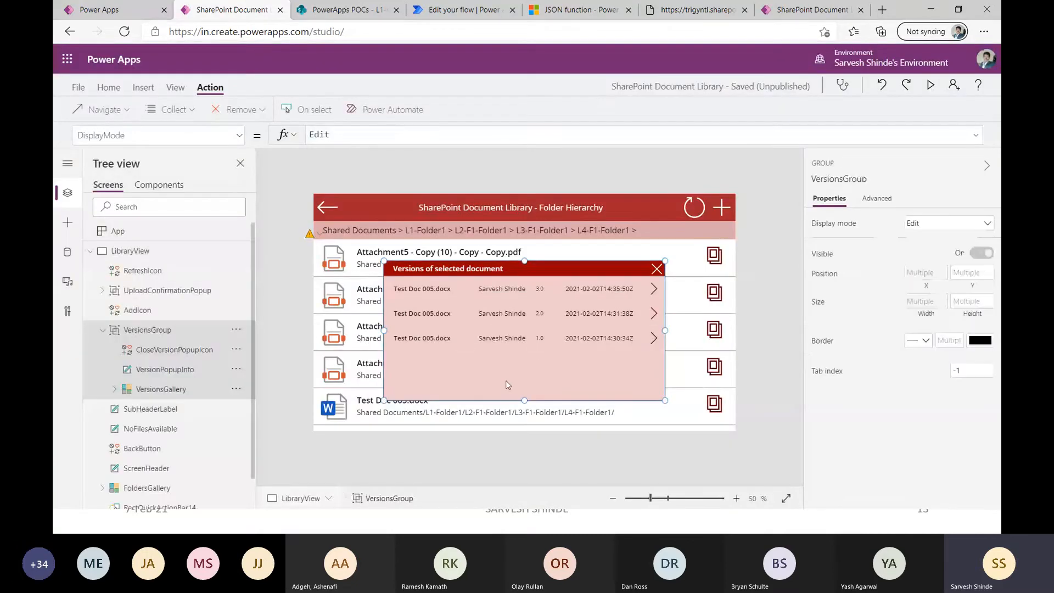
{"action": "left_click", "coordinate": [506, 378]}
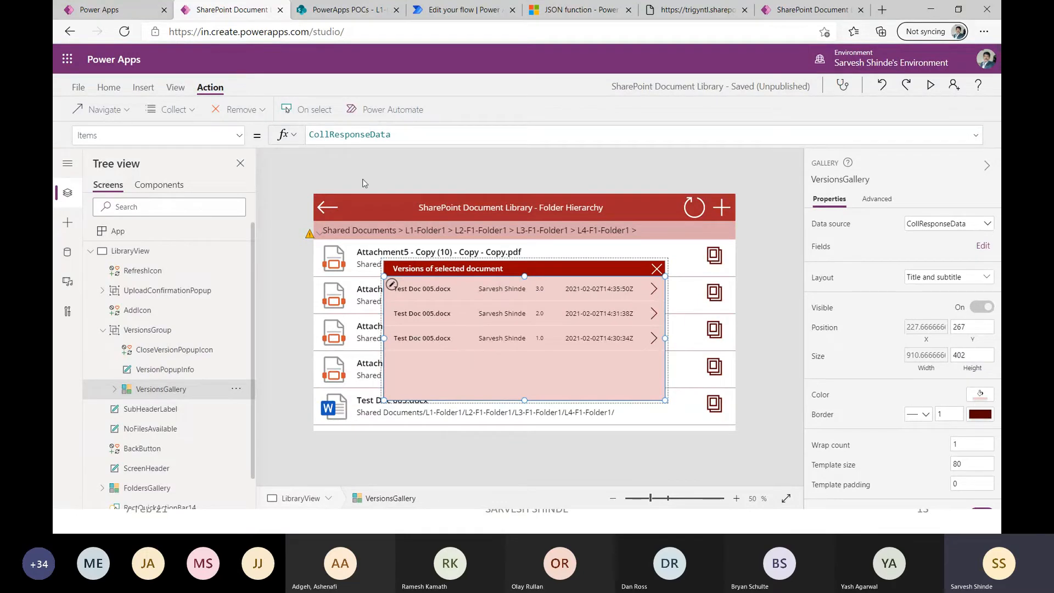
{"action": "double_click", "coordinate": [356, 135]}
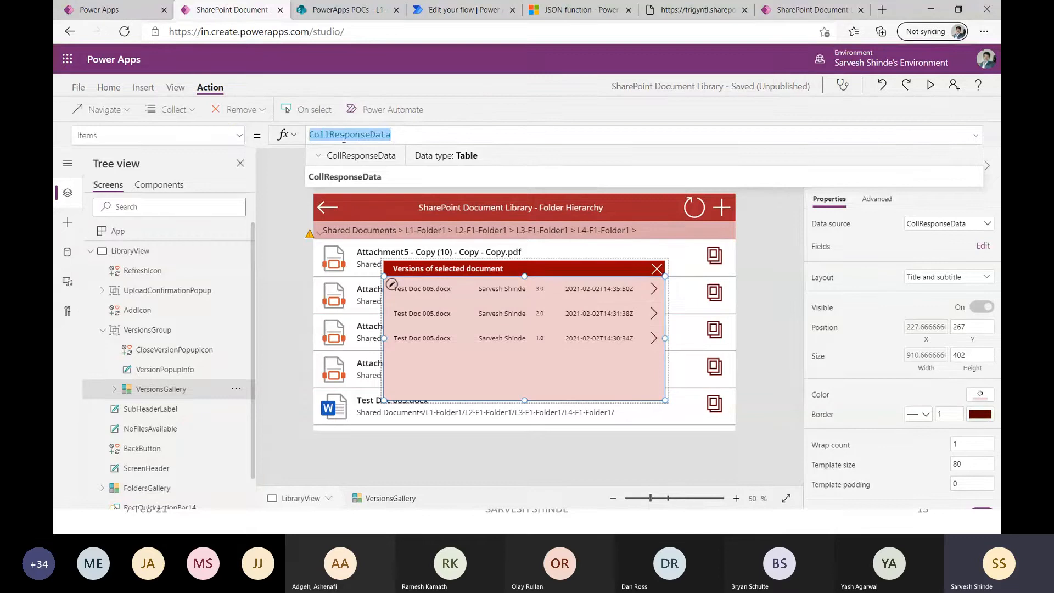
{"action": "left_click", "coordinate": [472, 114]}
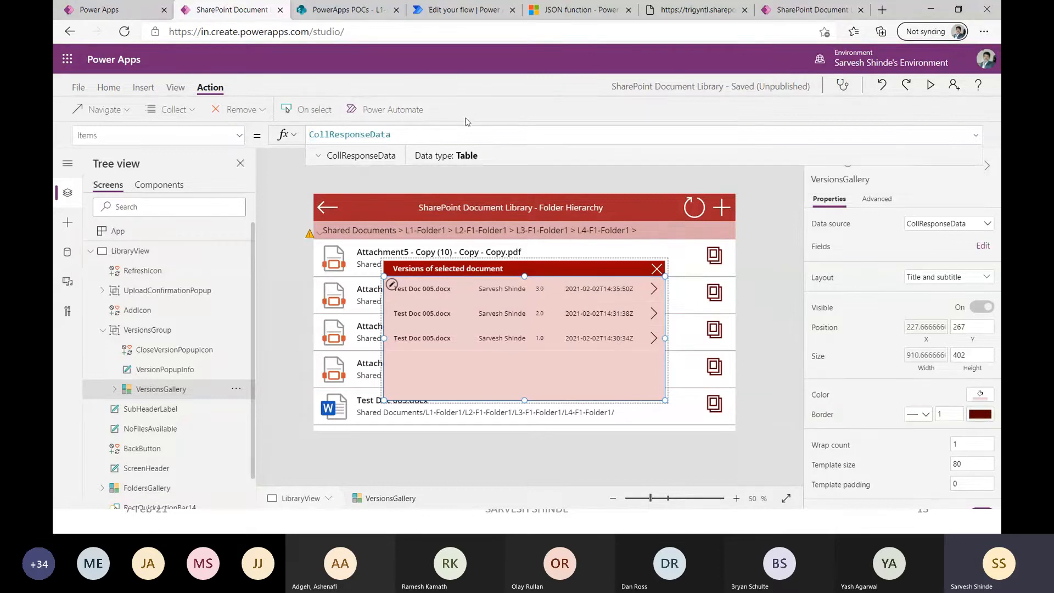
Close the document versions popup in the app preview and return to editing.
{"action": "left_click", "coordinate": [930, 85]}
{"action": "left_click", "coordinate": [826, 231]}
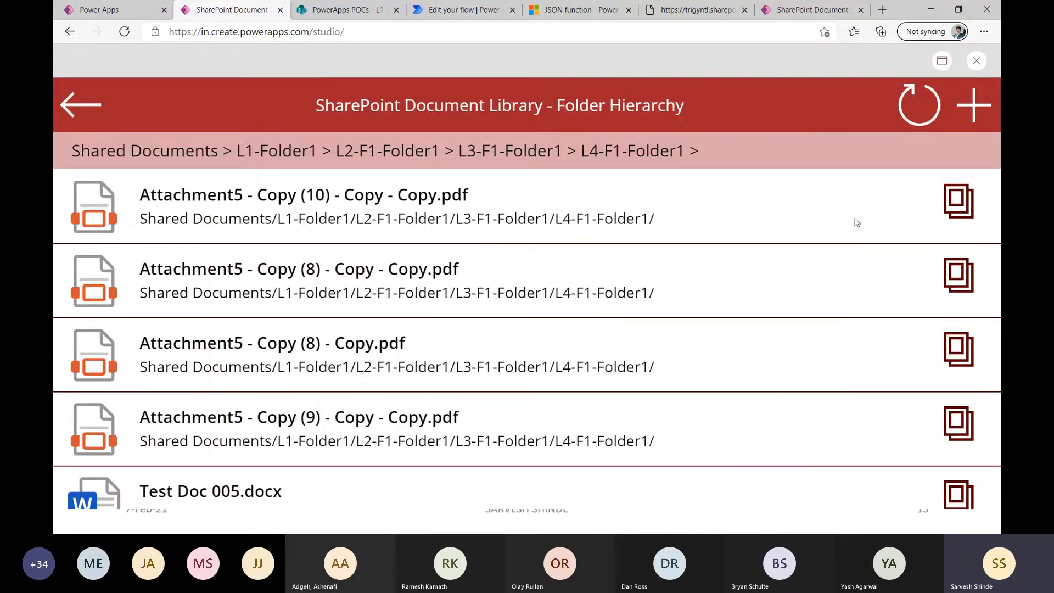
{"action": "left_click", "coordinate": [975, 61]}
Inspect the OnSelect formula of the versions icon in FoldersGallery, including the GetDocumentVersionsFLOW call and its ThisItem.ID argument.
{"action": "left_click", "coordinate": [716, 402]}
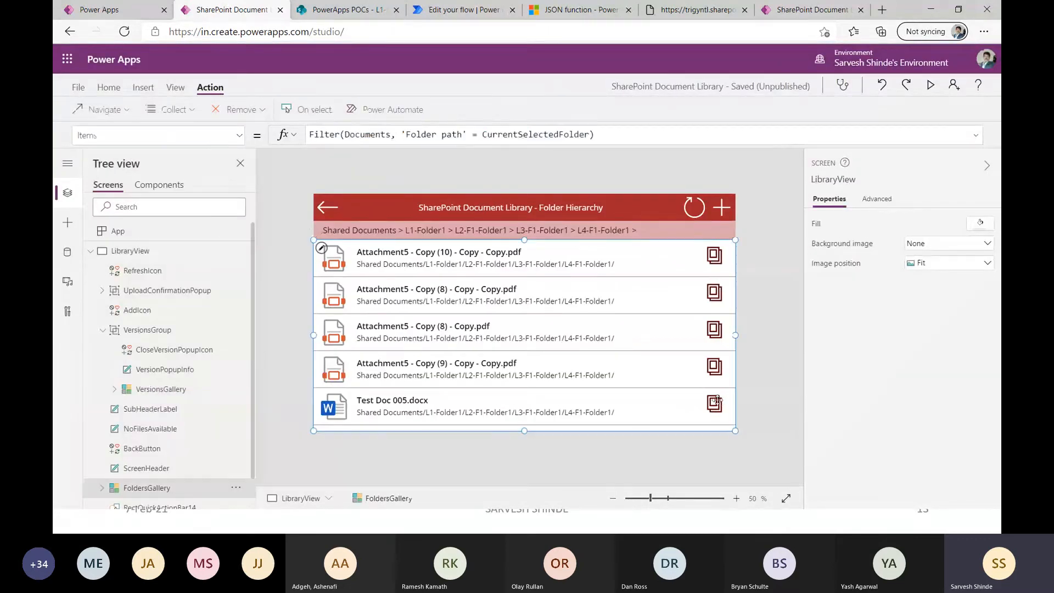
{"action": "left_click", "coordinate": [714, 255]}
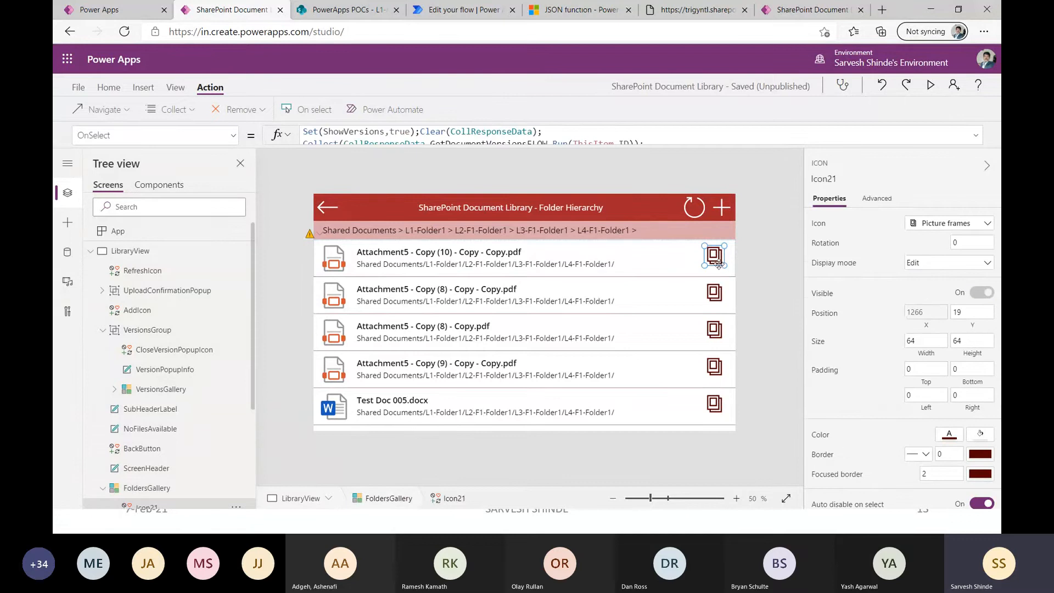
{"action": "left_click", "coordinate": [975, 135]}
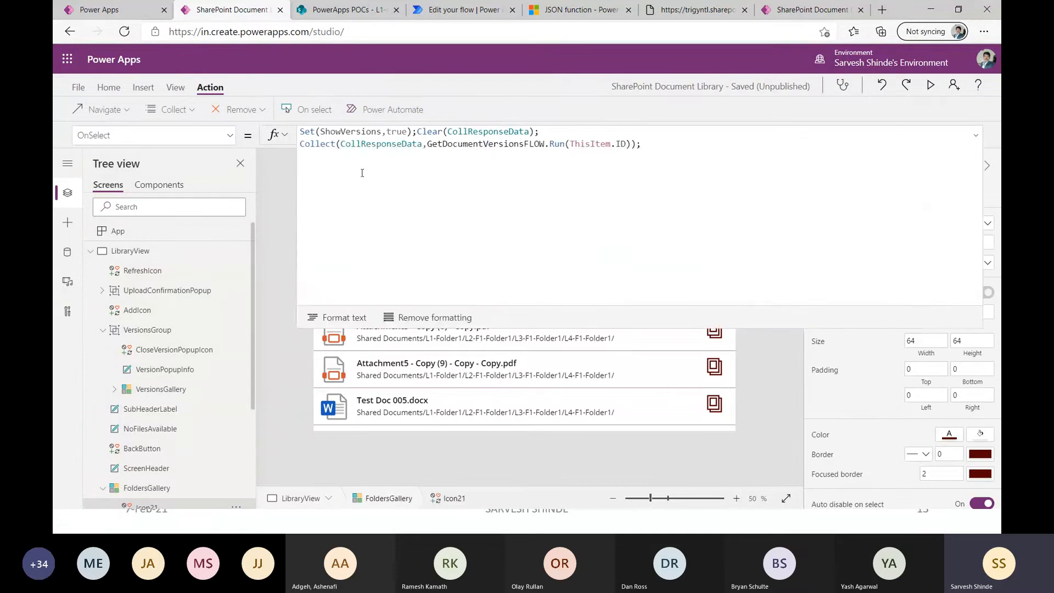
{"action": "left_click", "coordinate": [510, 144]}
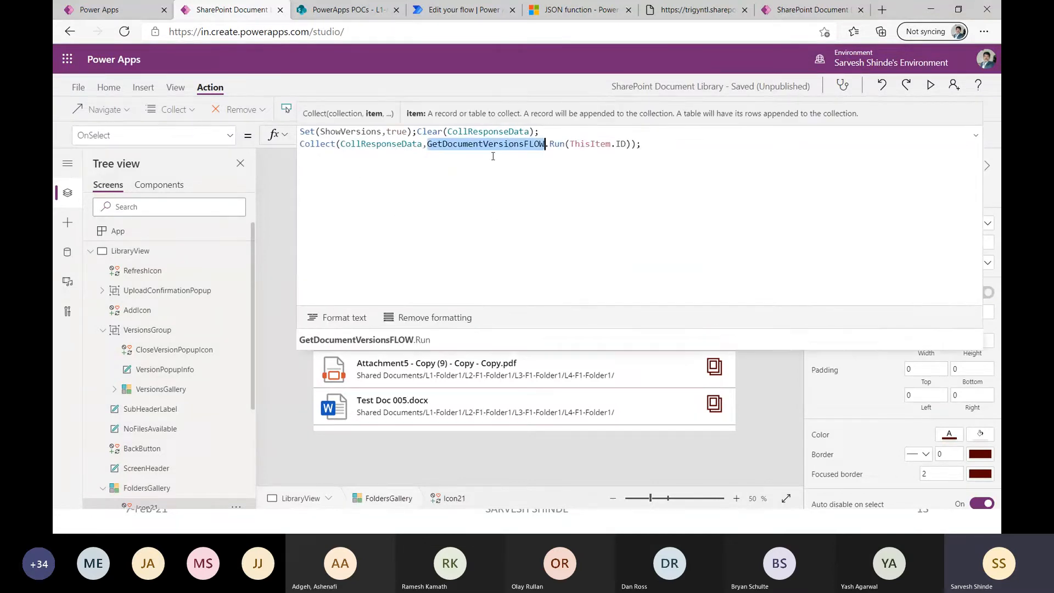
{"action": "left_click", "coordinate": [564, 144]}
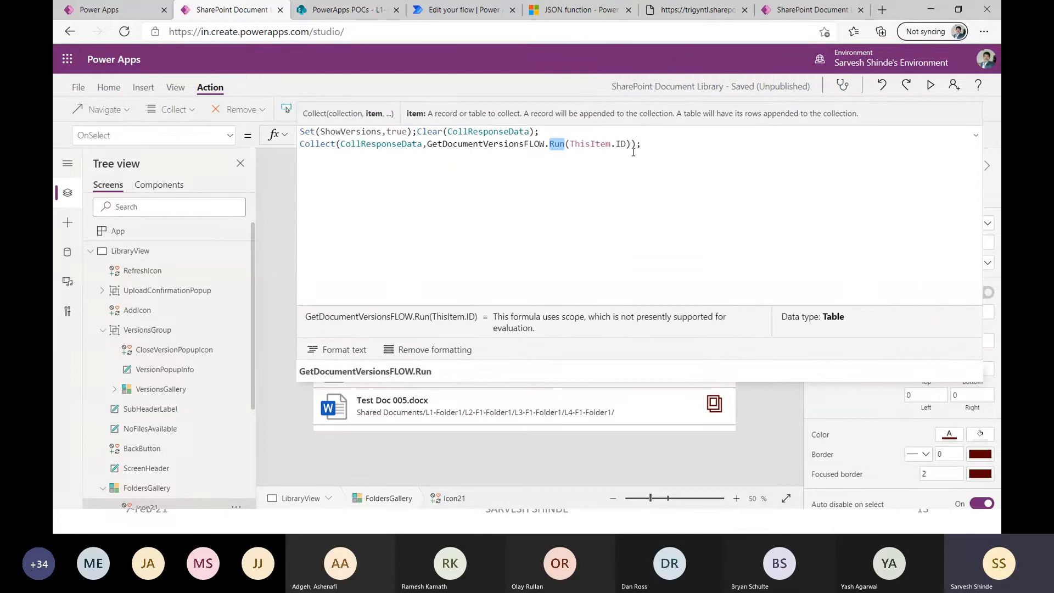
{"action": "left_click_drag", "start_coordinate": [626, 145], "coordinate": [571, 149]}
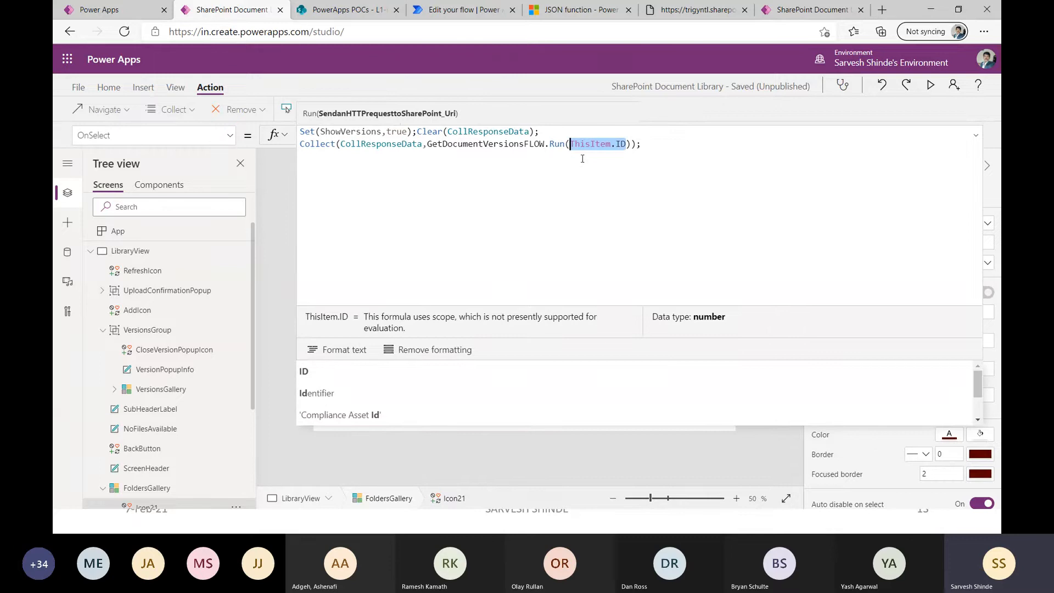
Check the item ID in the versions REST URL, then return to the icon's formula in Power Apps.
{"action": "left_click", "coordinate": [697, 10]}
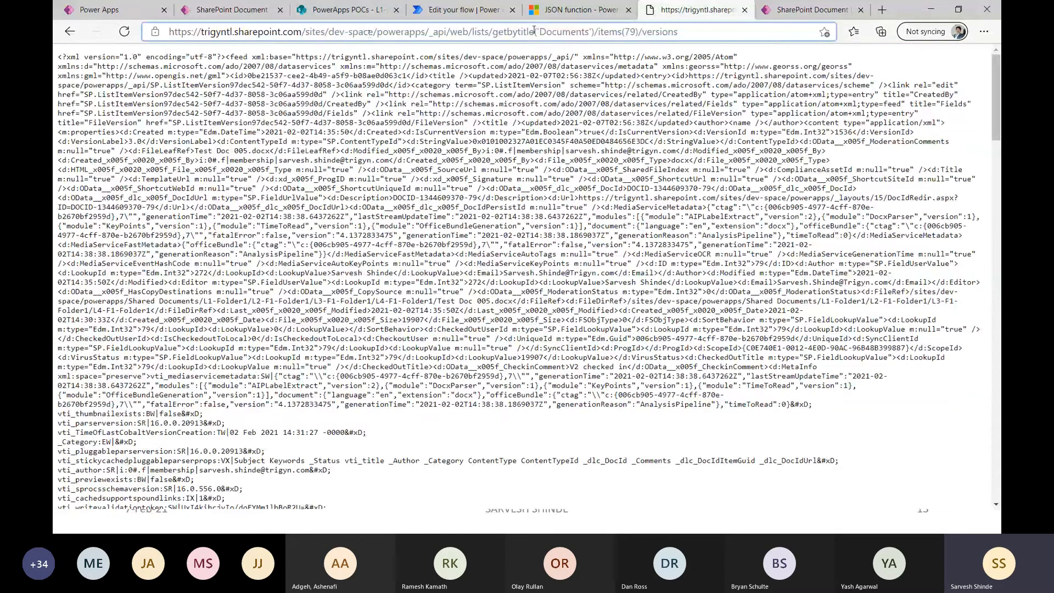
{"action": "double_click", "coordinate": [629, 31]}
{"action": "left_click", "coordinate": [254, 16]}
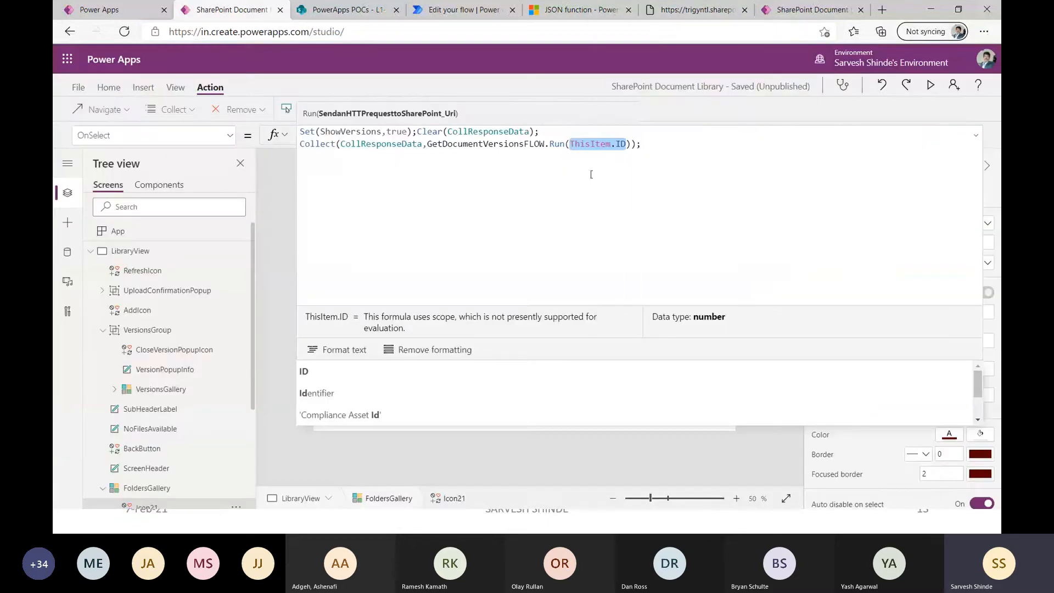
Review how the Collect call stores the flow's response in CollResponseData, and collapse the expanded formula.
{"action": "left_click_drag", "start_coordinate": [652, 146], "coordinate": [308, 147]}
{"action": "left_click", "coordinate": [561, 153]}
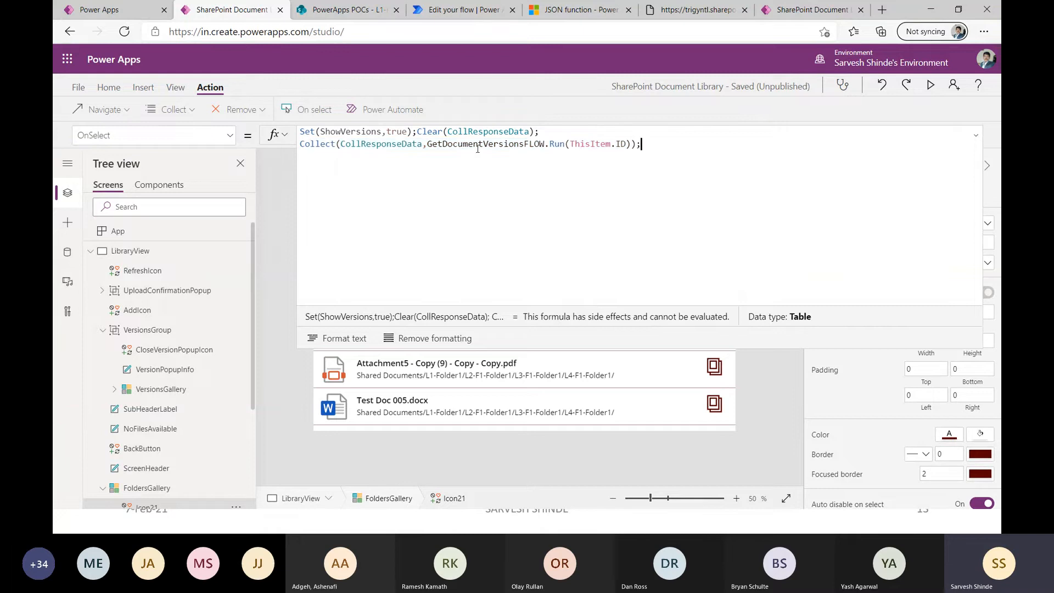
{"action": "double_click", "coordinate": [387, 146]}
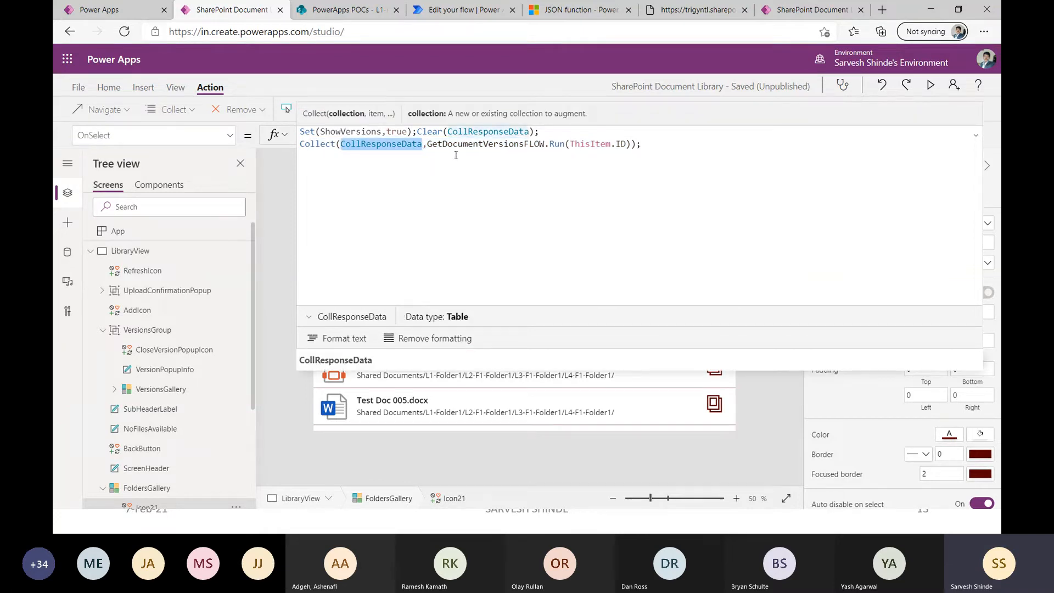
{"action": "left_click_drag", "start_coordinate": [427, 144], "coordinate": [631, 143]}
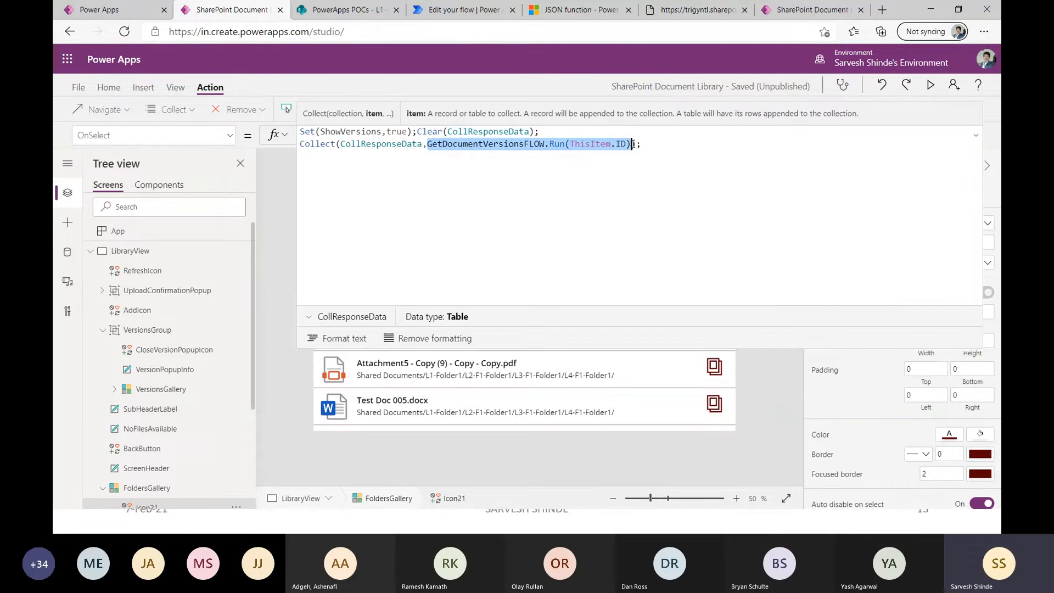
{"action": "double_click", "coordinate": [368, 145]}
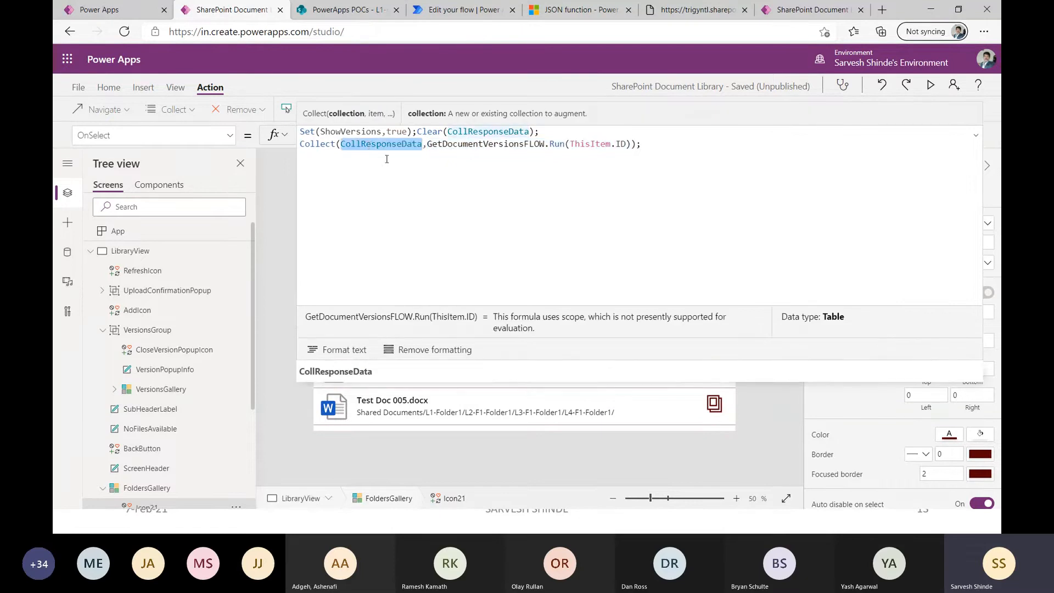
{"action": "left_click", "coordinate": [976, 135]}
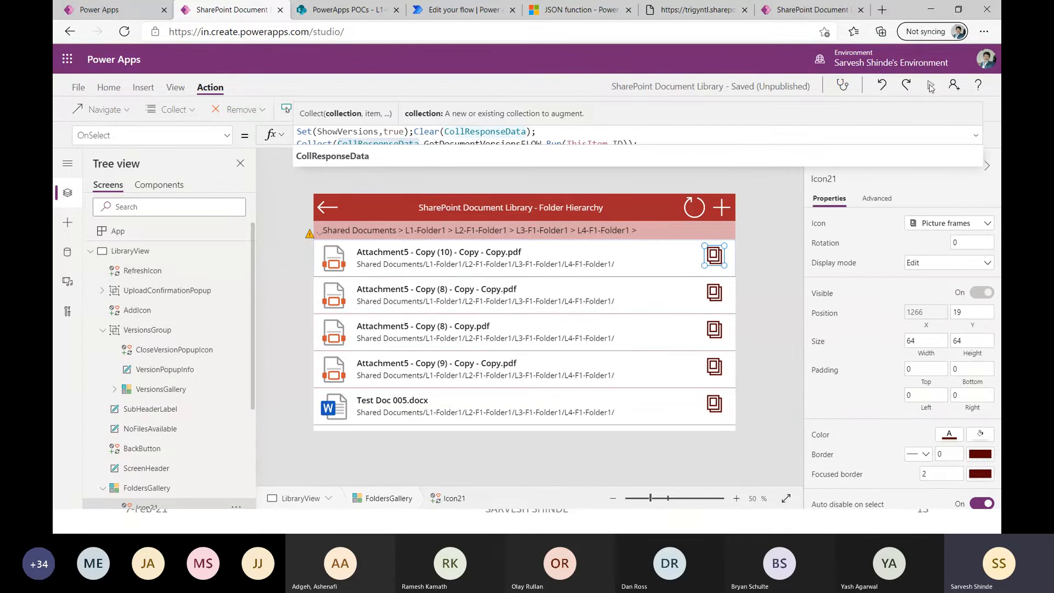
Preview the app, request the versions of Test Doc 005.docx again, and return to editing.
{"action": "left_click", "coordinate": [938, 84]}
{"action": "left_click", "coordinate": [966, 504]}
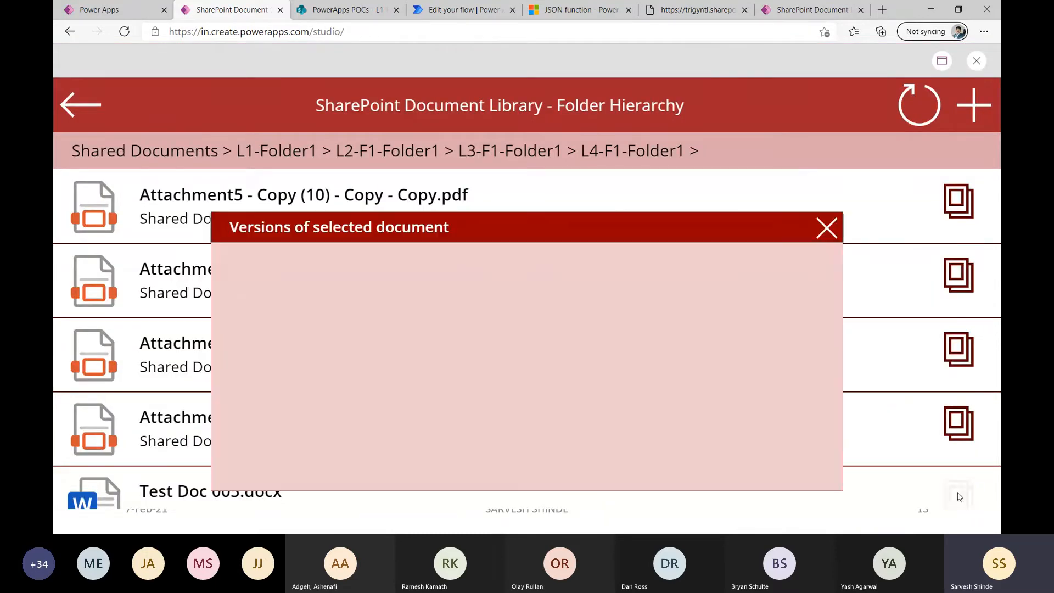
{"action": "left_click", "coordinate": [975, 60]}
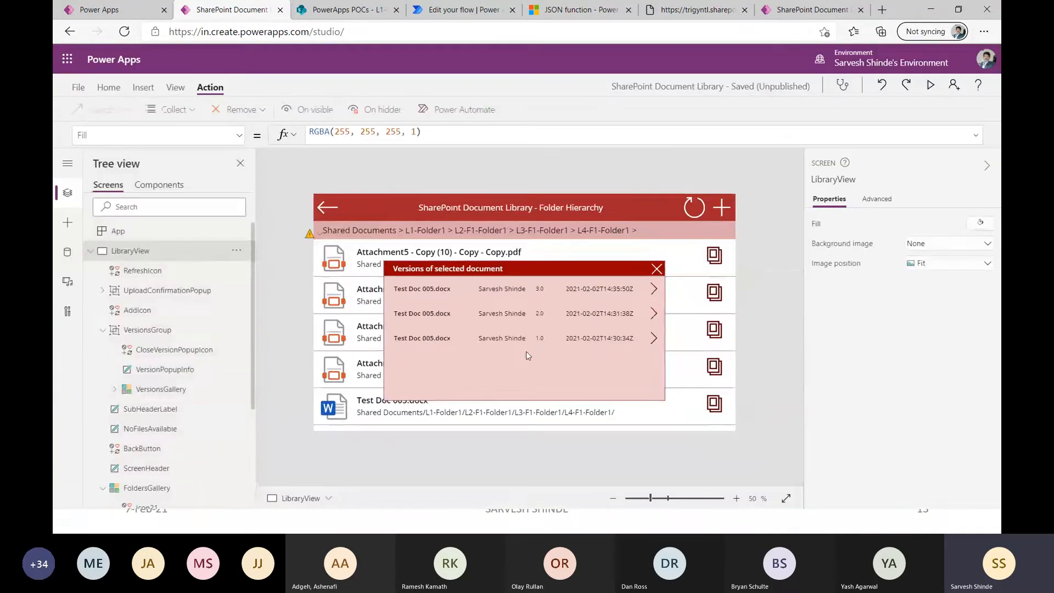
Inspect VersionsGallery and the controls inside it, including the OnSelect formula of NextArrow8_1.
{"action": "left_click", "coordinate": [526, 354]}
{"action": "left_click", "coordinate": [151, 388]}
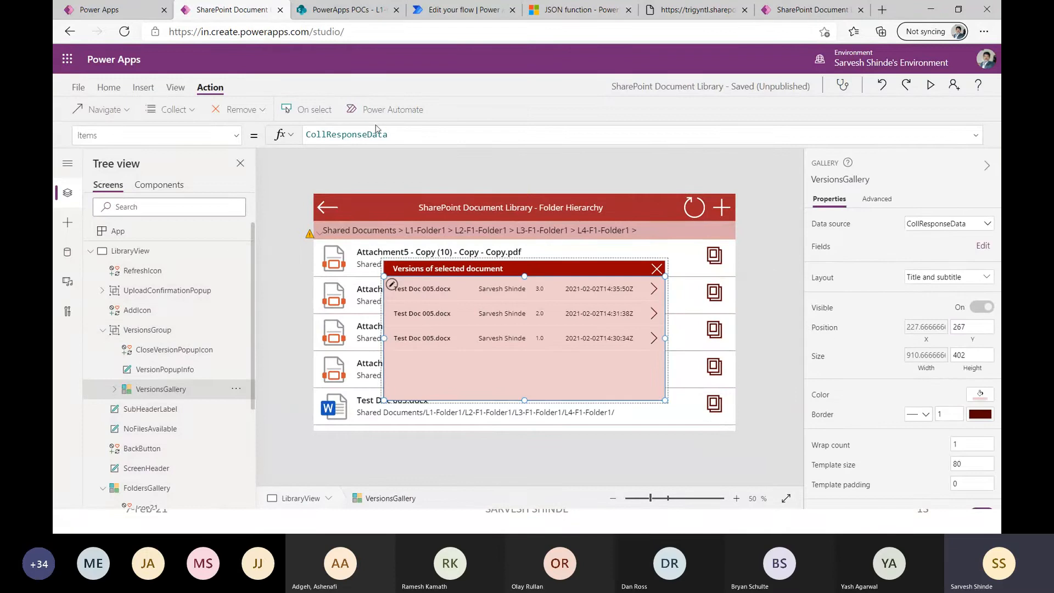
{"action": "left_click", "coordinate": [114, 388]}
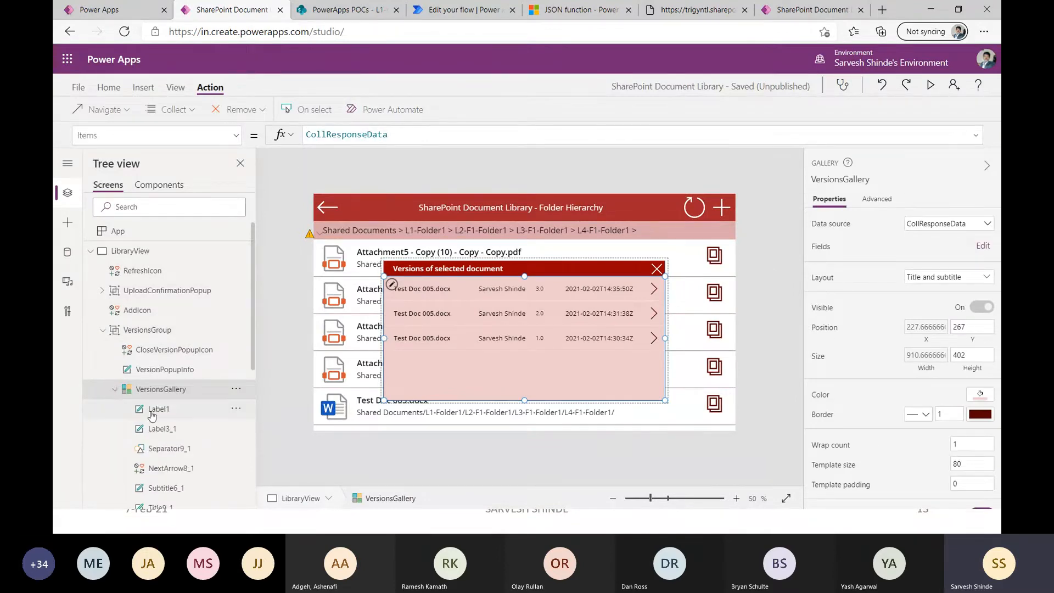
{"action": "left_click", "coordinate": [159, 428]}
{"action": "left_click", "coordinate": [170, 467]}
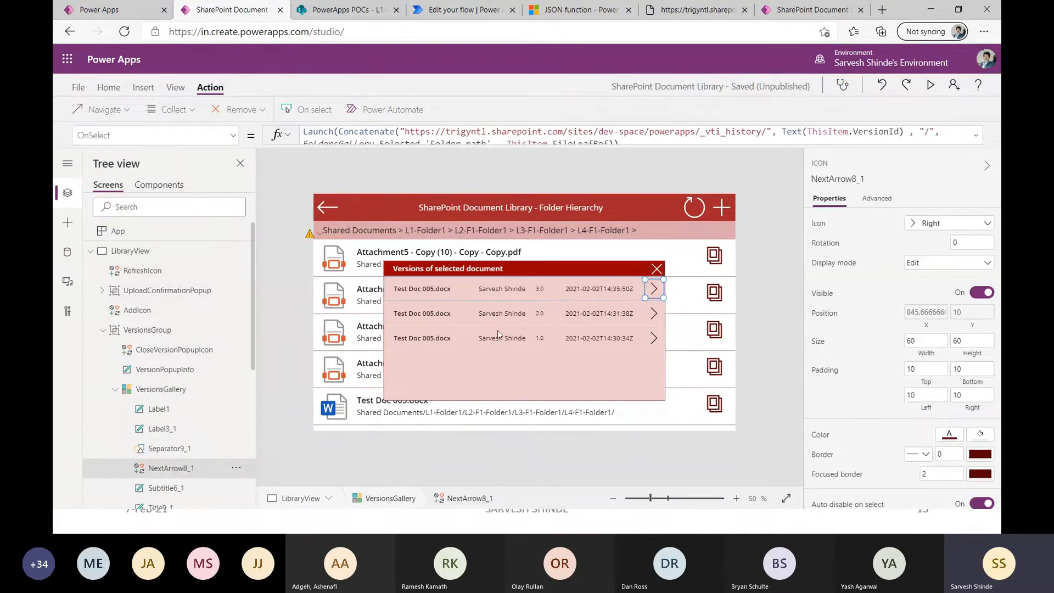
Inspect the Text formula of the version number label Label1 in VersionsGallery.
{"action": "left_click", "coordinate": [536, 291]}
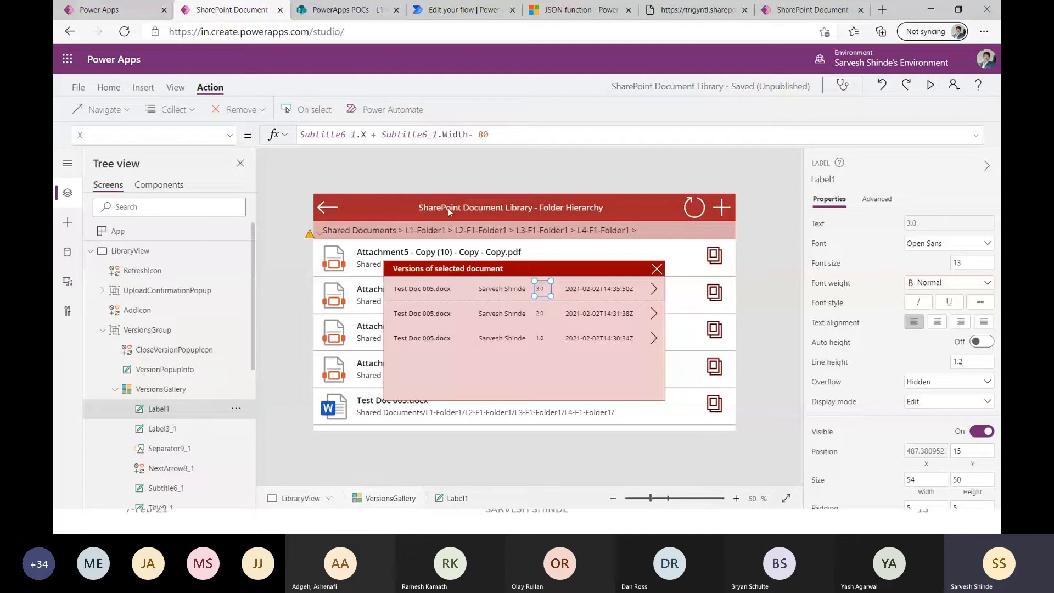
{"action": "left_click", "coordinate": [229, 135]}
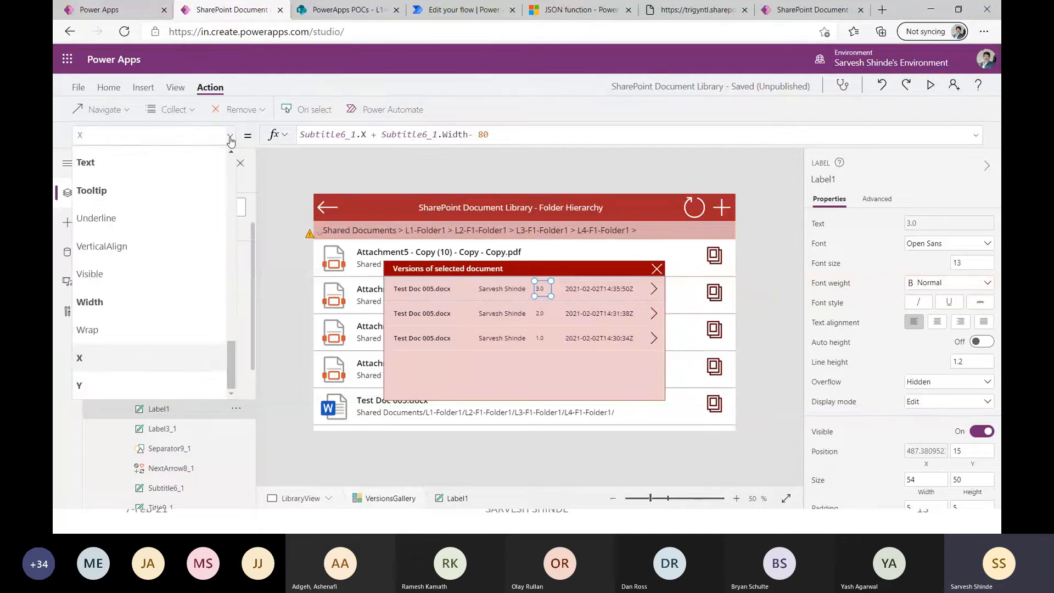
{"action": "scroll", "coordinate": [126, 277], "scroll_direction": "up", "scroll_amount": 2}
{"action": "left_click", "coordinate": [126, 277]}
{"action": "left_click", "coordinate": [375, 133]}
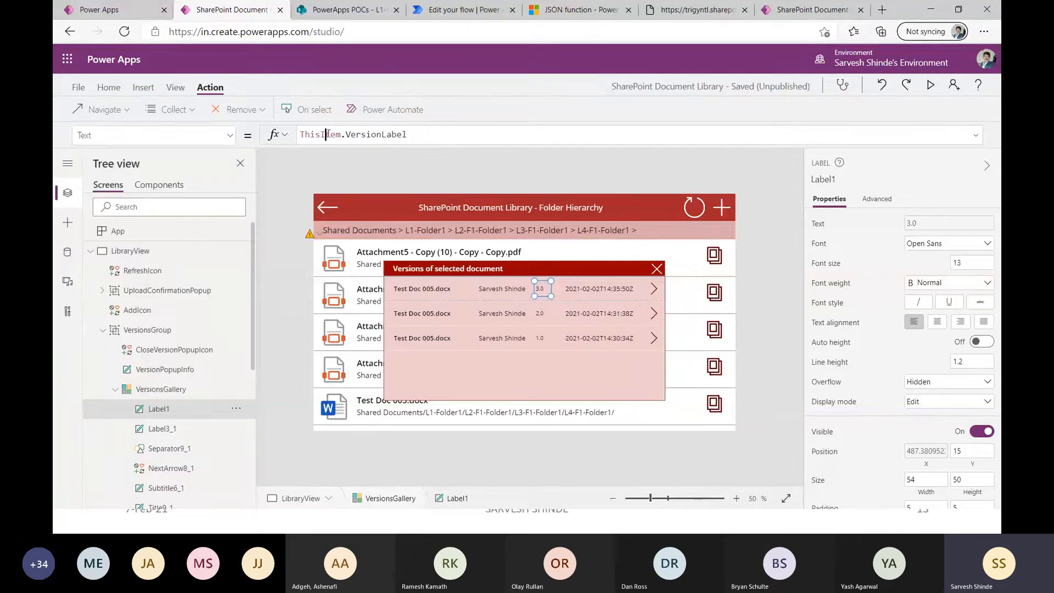
{"action": "left_click", "coordinate": [976, 139]}
{"action": "left_click", "coordinate": [978, 140]}
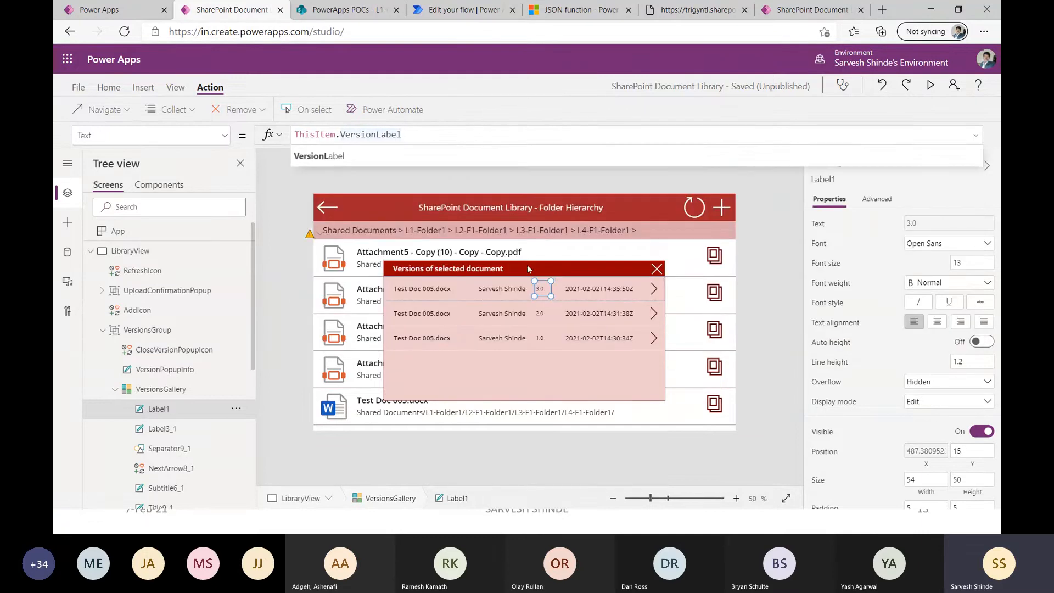
Switch to Power Automate, open Get Document Versions FLOW for editing, and expand its PowerApps trigger and HTTP request action.
{"action": "left_click", "coordinate": [460, 10]}
{"action": "left_click", "coordinate": [200, 87]}
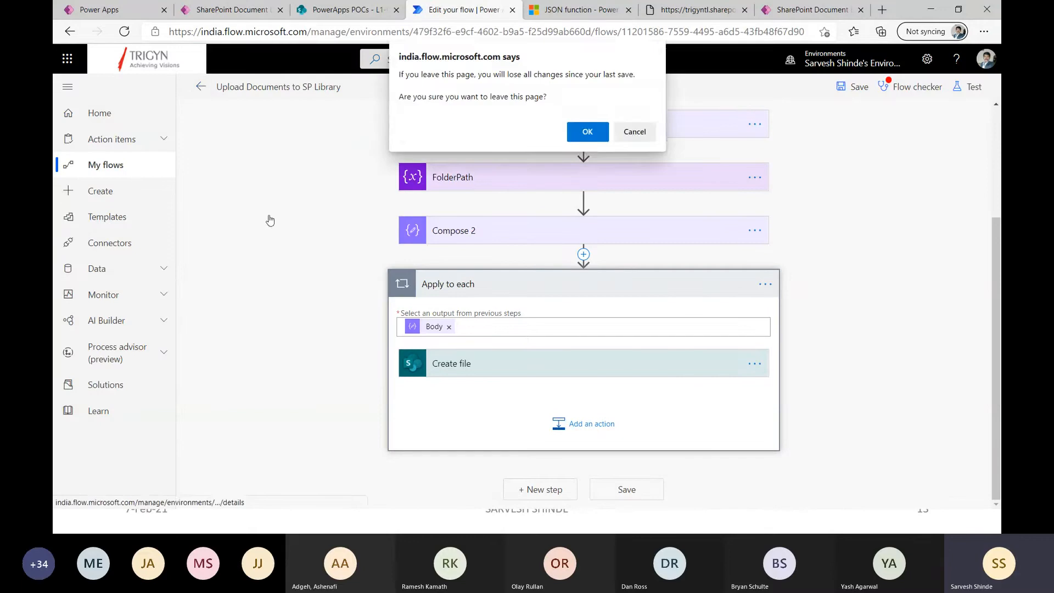
{"action": "left_click", "coordinate": [585, 132]}
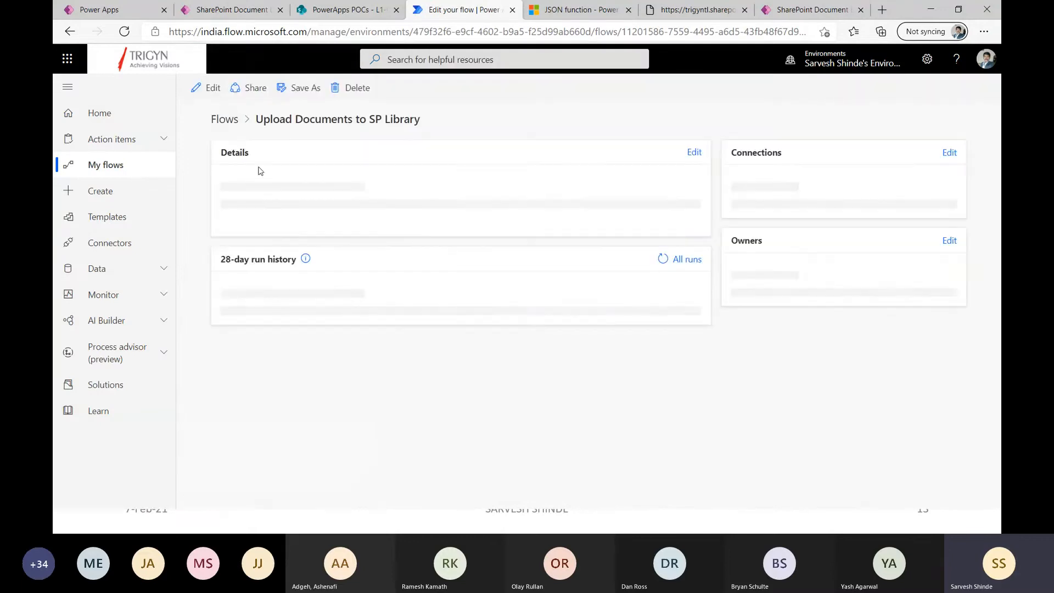
{"action": "left_click", "coordinate": [237, 124]}
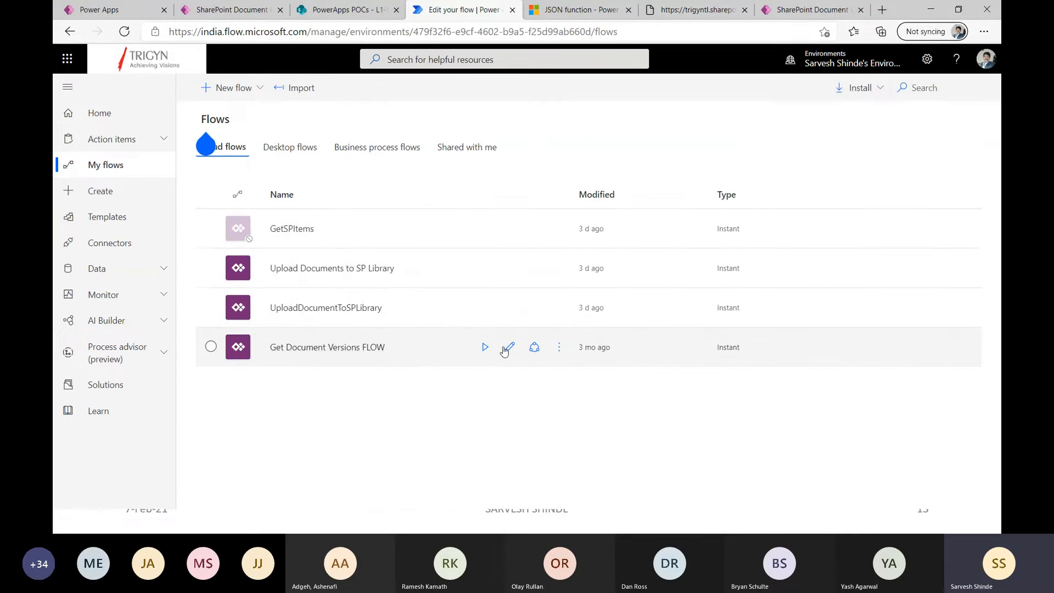
{"action": "left_click", "coordinate": [509, 349]}
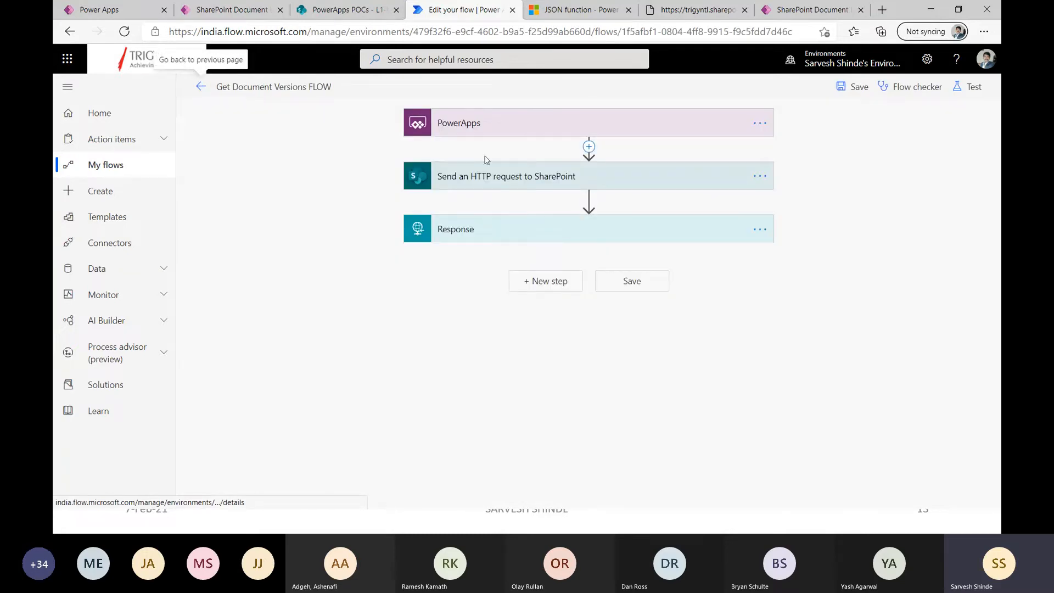
{"action": "left_click", "coordinate": [537, 124]}
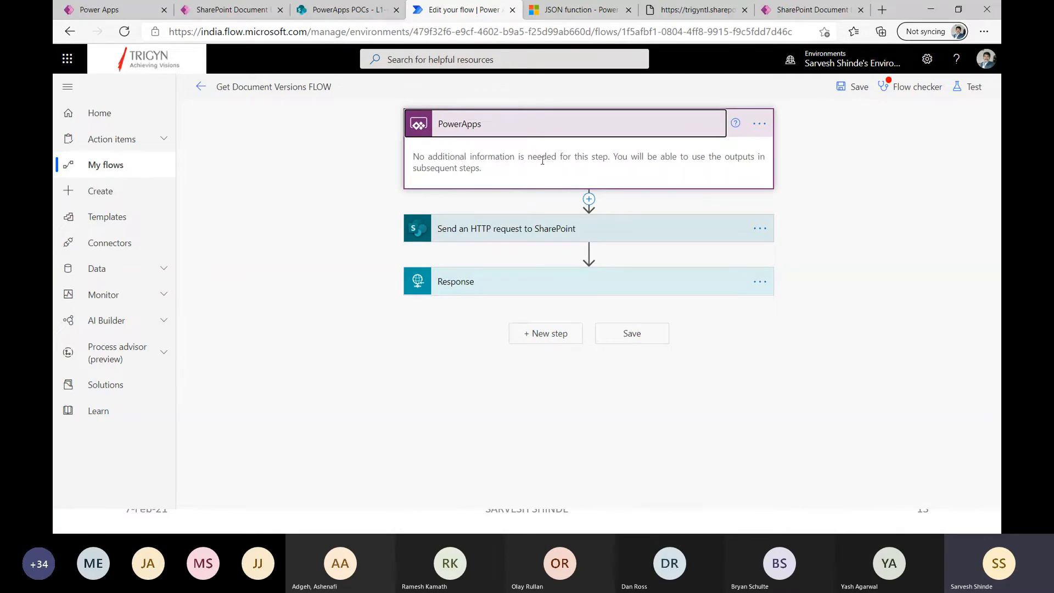
{"action": "left_click", "coordinate": [505, 229]}
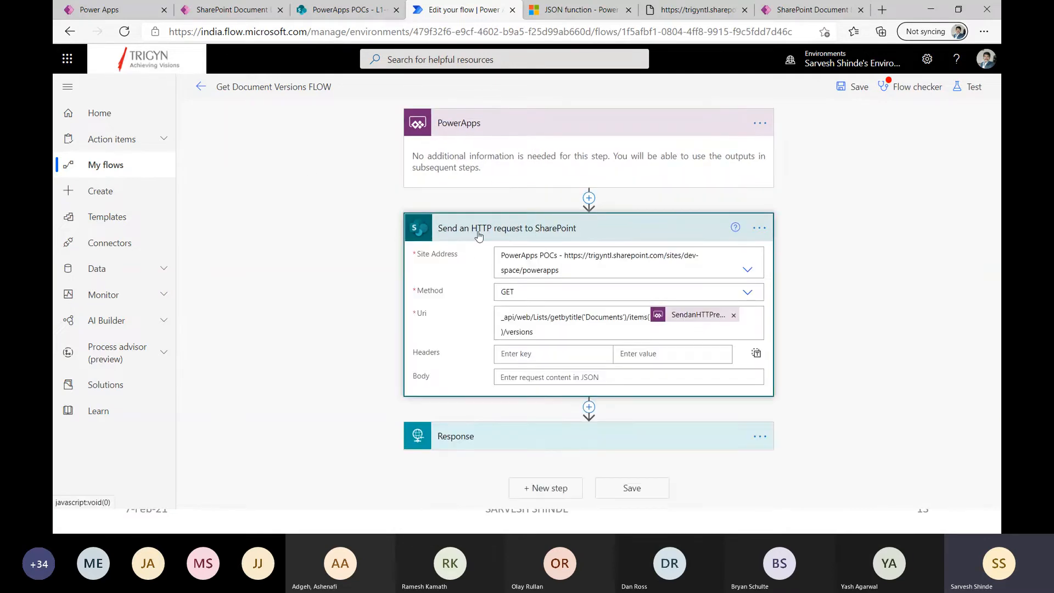
Search for send http among the actions available after the PowerApps trigger, and dismiss the action chooser without adding anything.
{"action": "left_click", "coordinate": [588, 198]}
{"action": "left_click", "coordinate": [584, 214]}
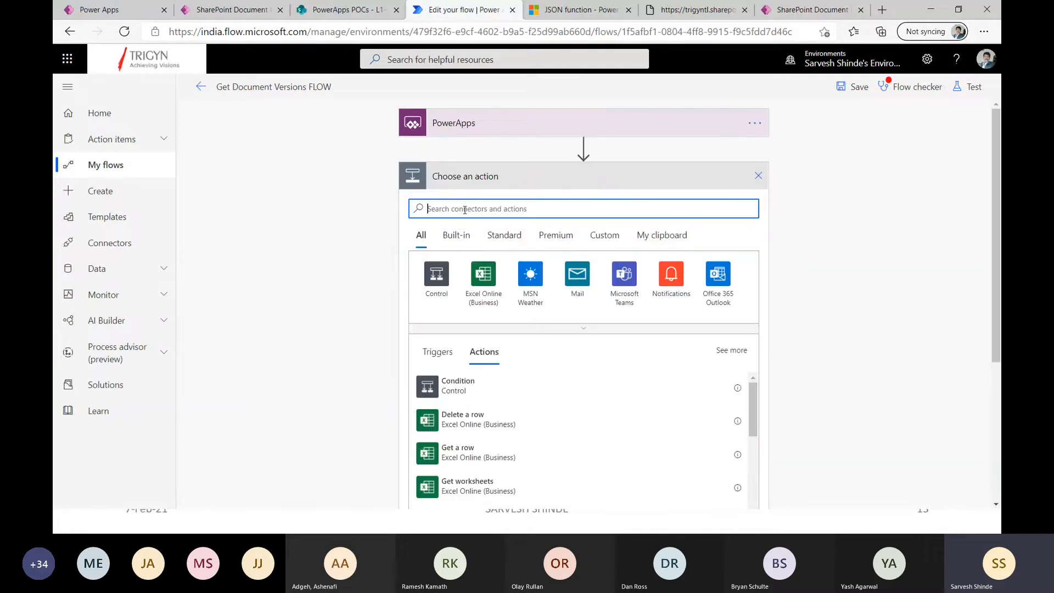
{"action": "type", "text": "send "}
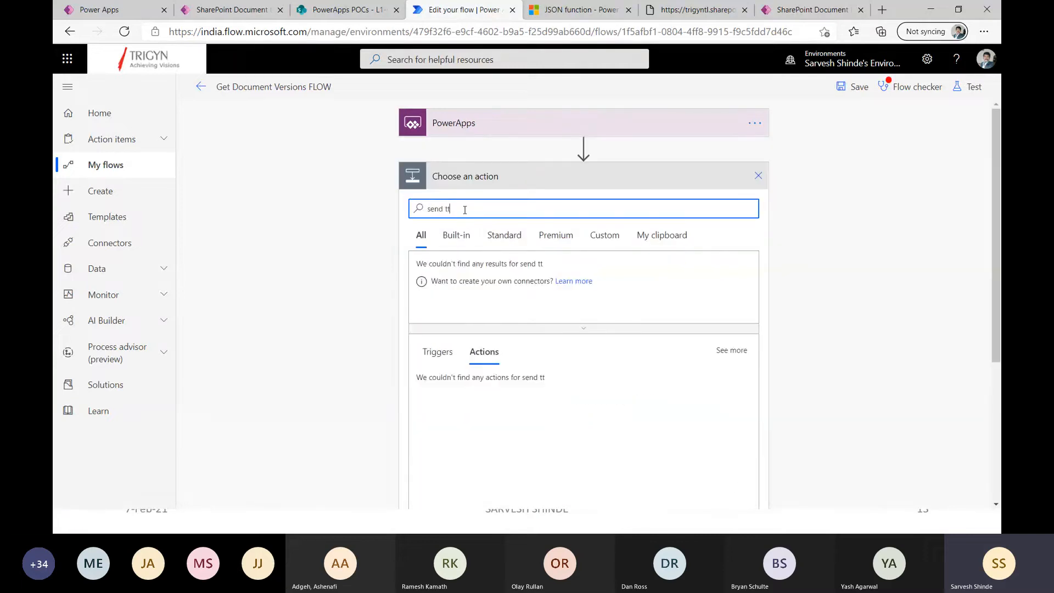
{"action": "type", "text": "http"}
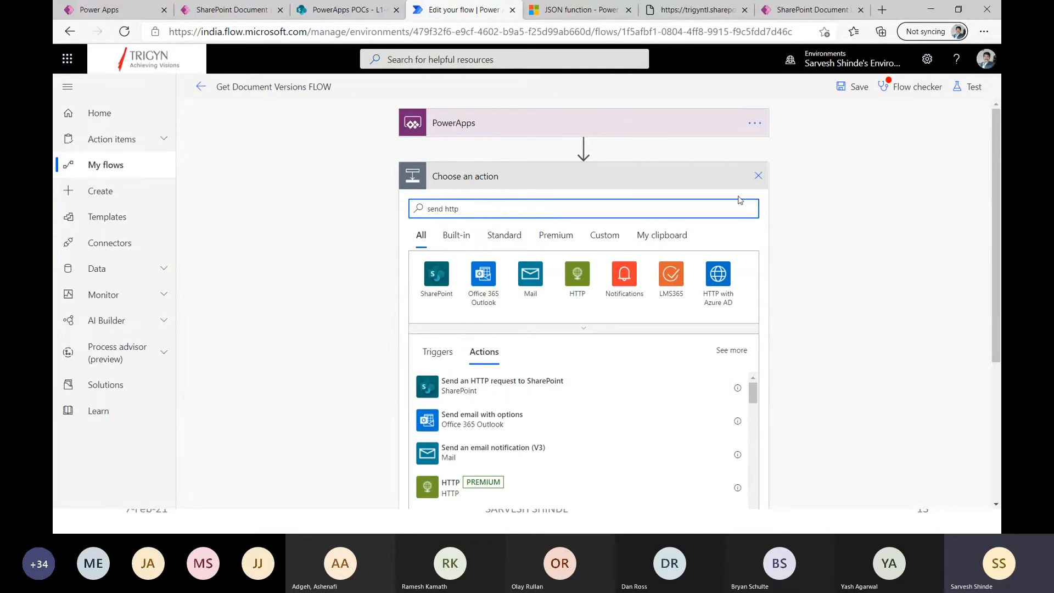
{"action": "left_click", "coordinate": [750, 185]}
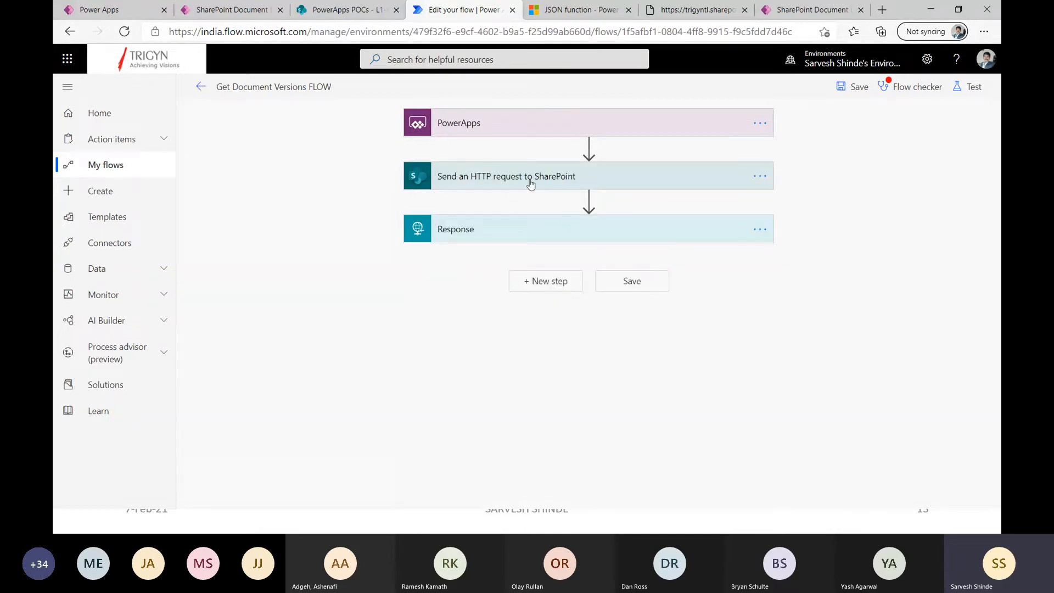
Expand the Send an HTTP request to SharePoint action and review its available request methods.
{"action": "left_click", "coordinate": [529, 180]}
{"action": "left_click", "coordinate": [516, 242]}
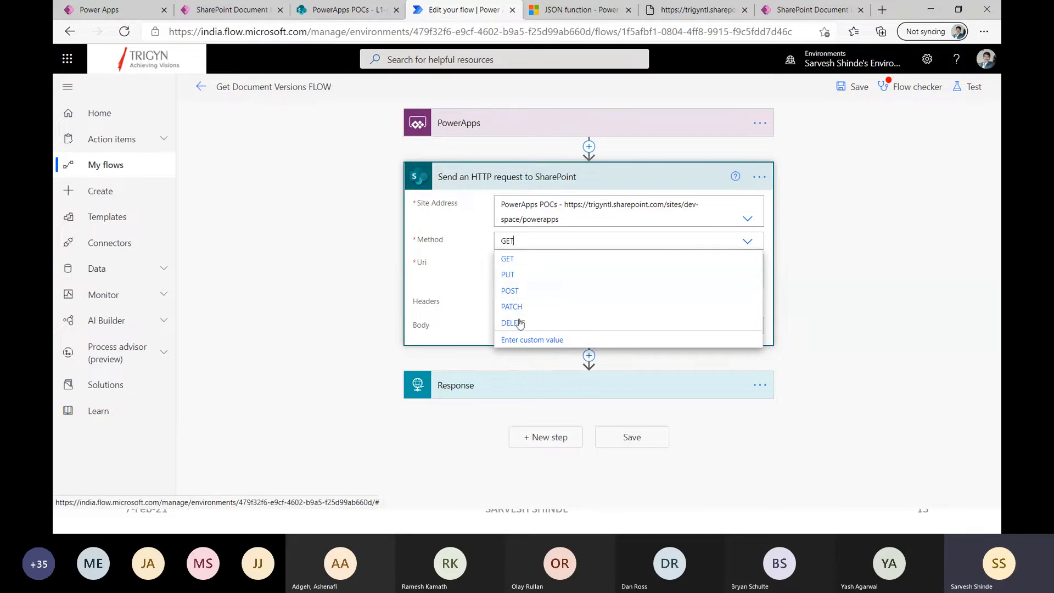
{"action": "left_click", "coordinate": [472, 257]}
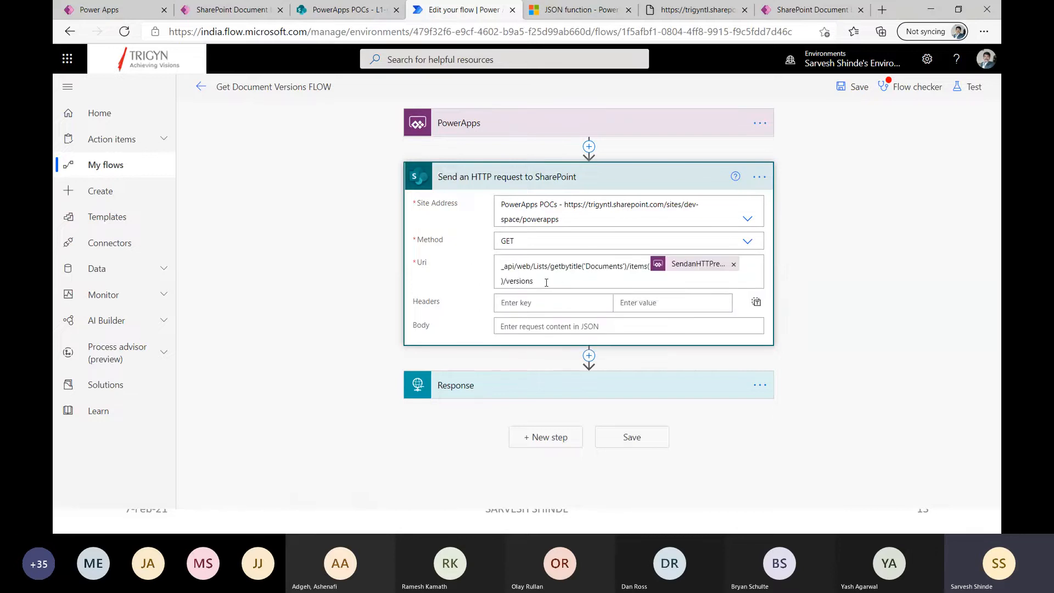
Examine the request's Uri, its Documents list title and the dynamic content offered for it, and collapse the action.
{"action": "left_click_drag", "start_coordinate": [561, 276], "coordinate": [490, 269]}
{"action": "left_click", "coordinate": [529, 279]}
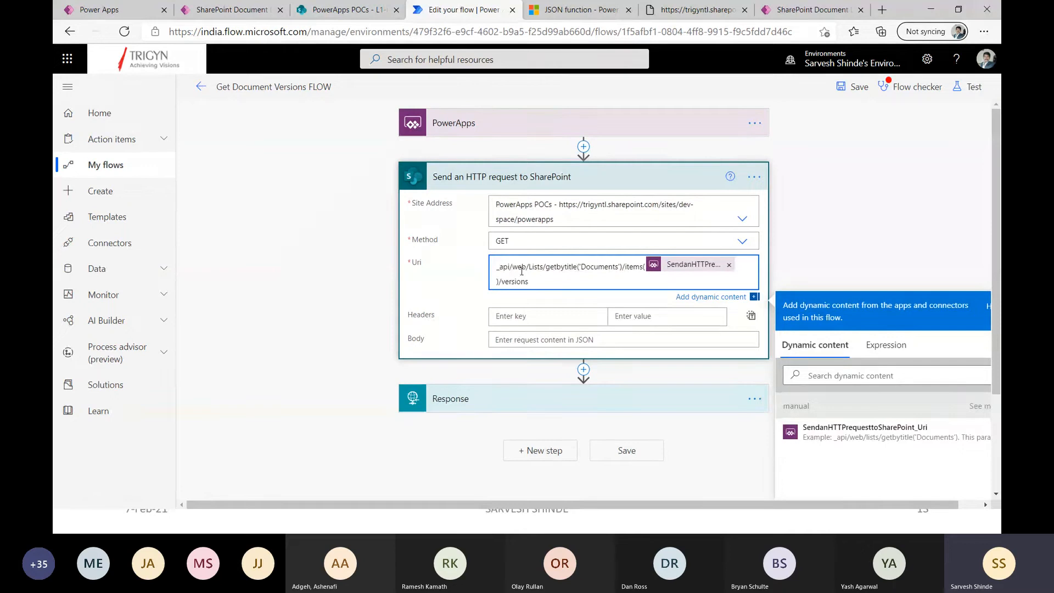
{"action": "double_click", "coordinate": [598, 267]}
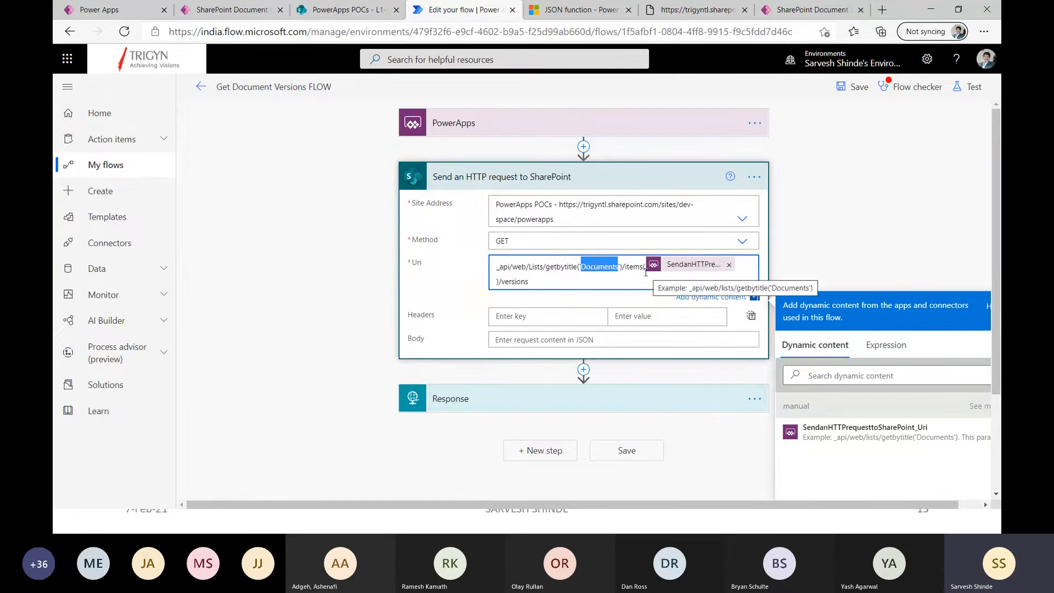
{"action": "left_click", "coordinate": [977, 406]}
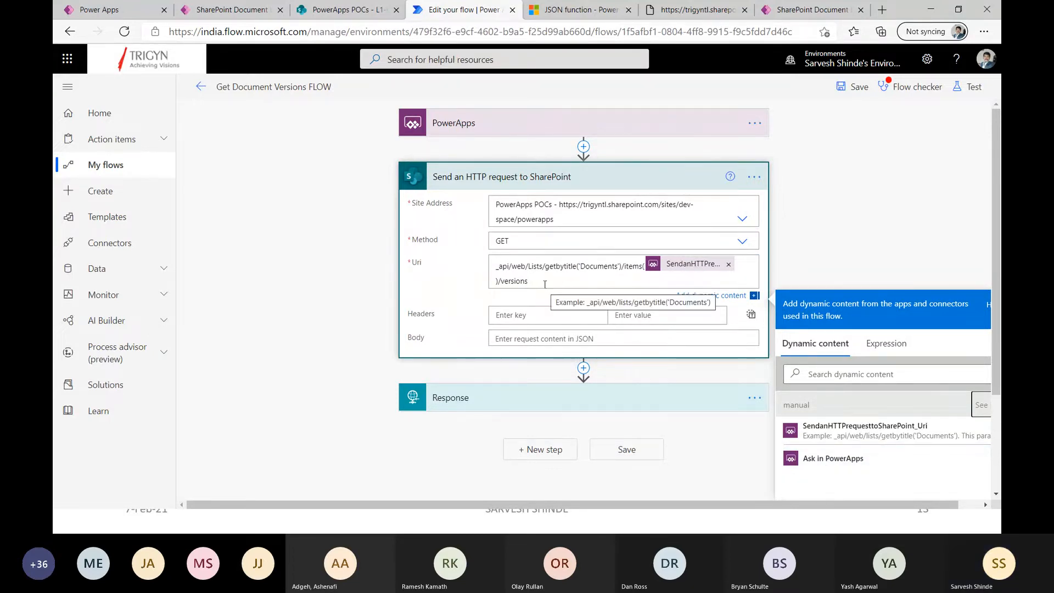
{"action": "left_click_drag", "start_coordinate": [543, 282], "coordinate": [483, 271]}
{"action": "left_click", "coordinate": [461, 278]}
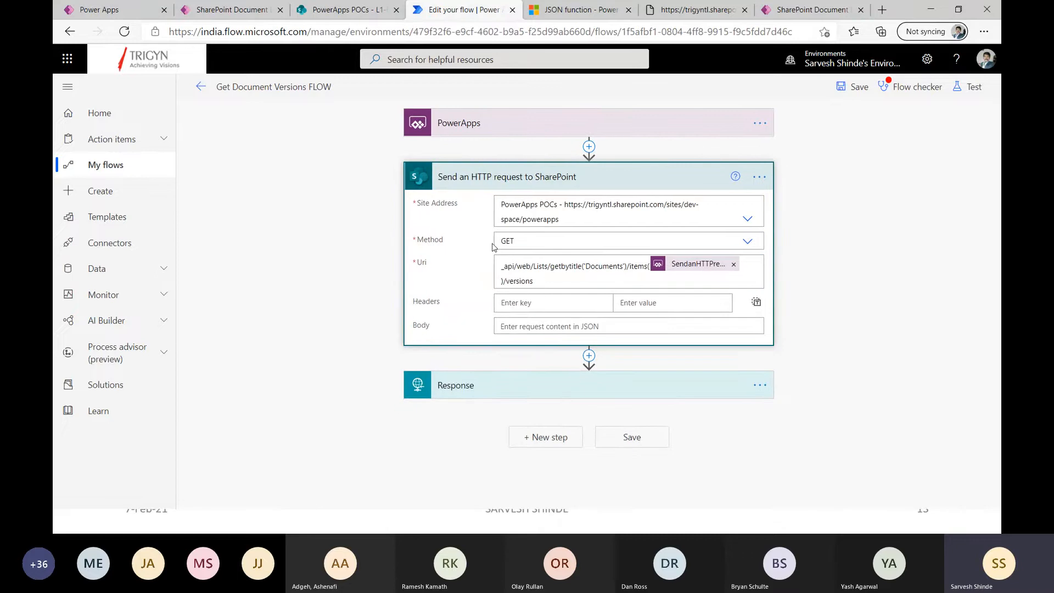
{"action": "left_click", "coordinate": [487, 187]}
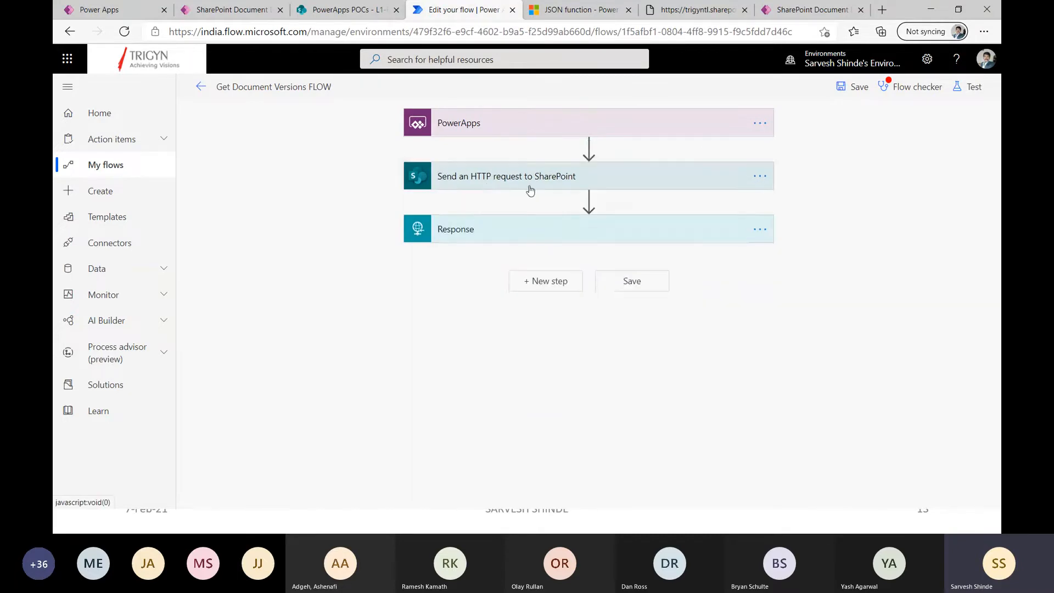
Review the Response action's settings, search for response among the actions for a new step, and dismiss the chooser.
{"action": "left_click", "coordinate": [505, 236]}
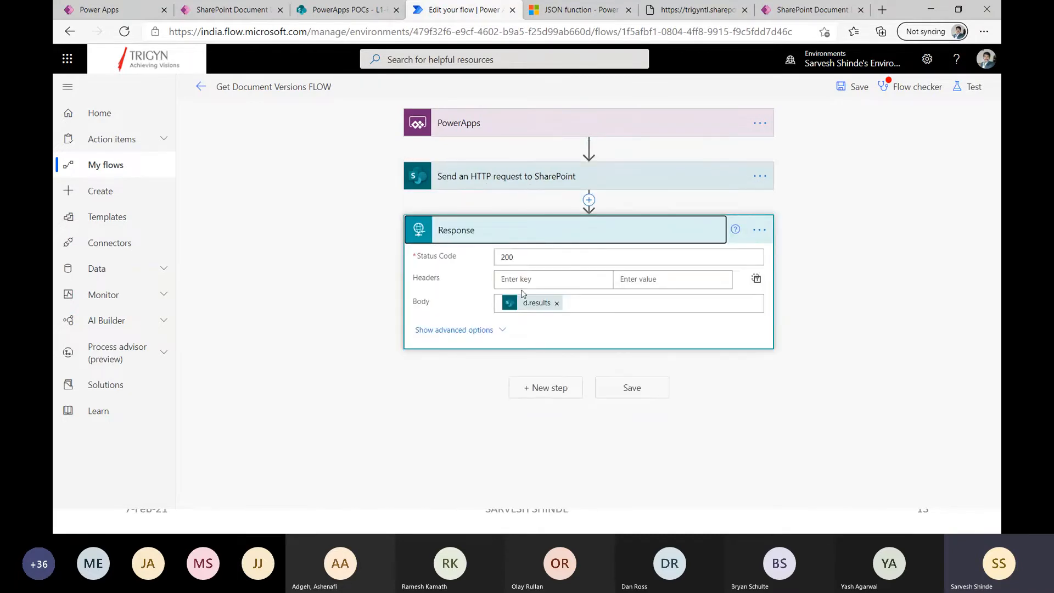
{"action": "left_click", "coordinate": [544, 387]}
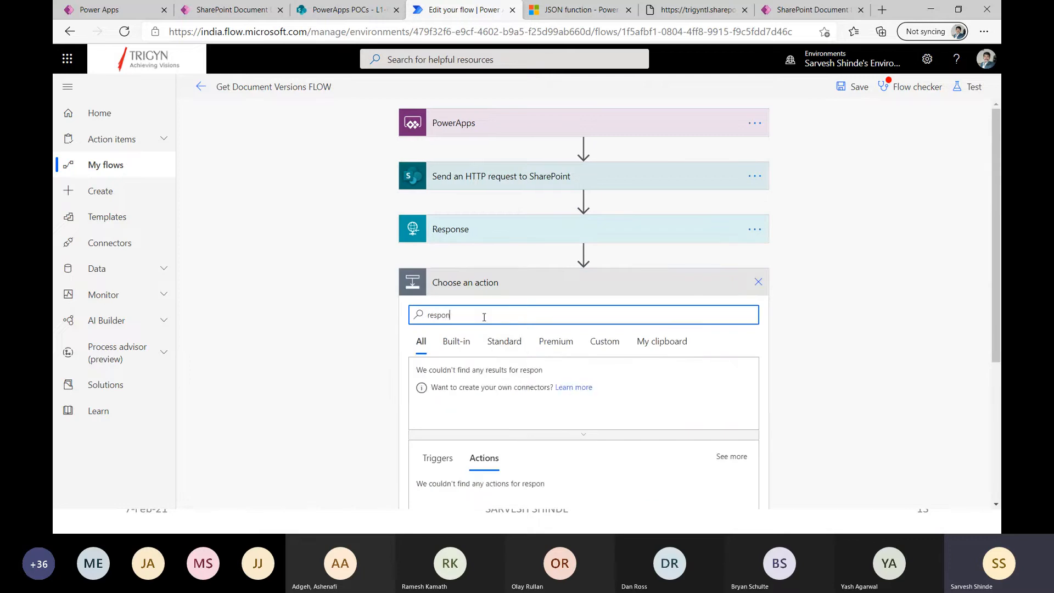
{"action": "scroll", "coordinate": [491, 307], "scroll_direction": "down", "scroll_amount": 4}
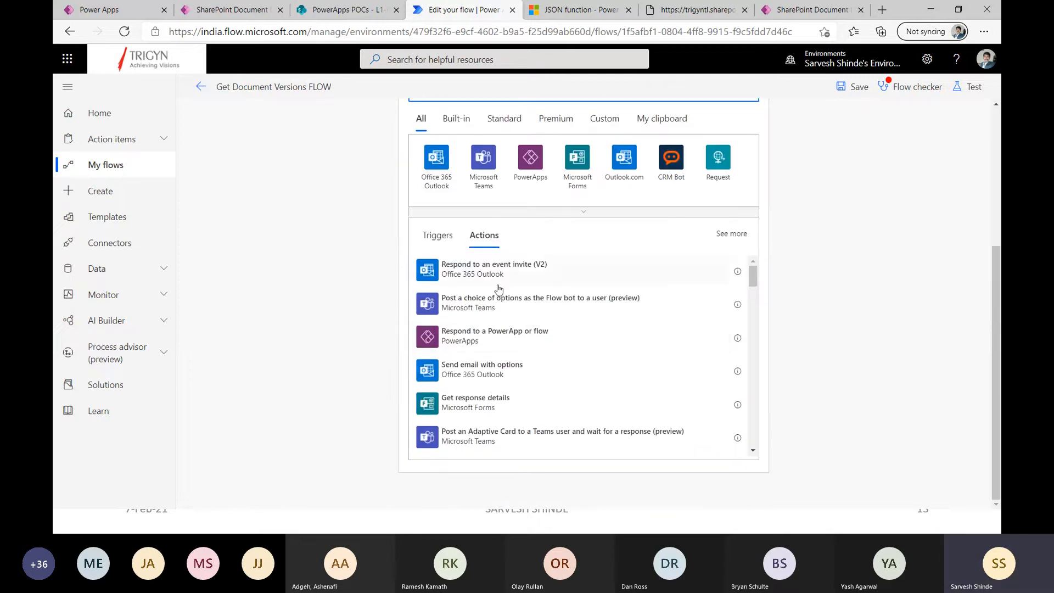
{"action": "scroll", "coordinate": [464, 305], "scroll_direction": "up", "scroll_amount": 4}
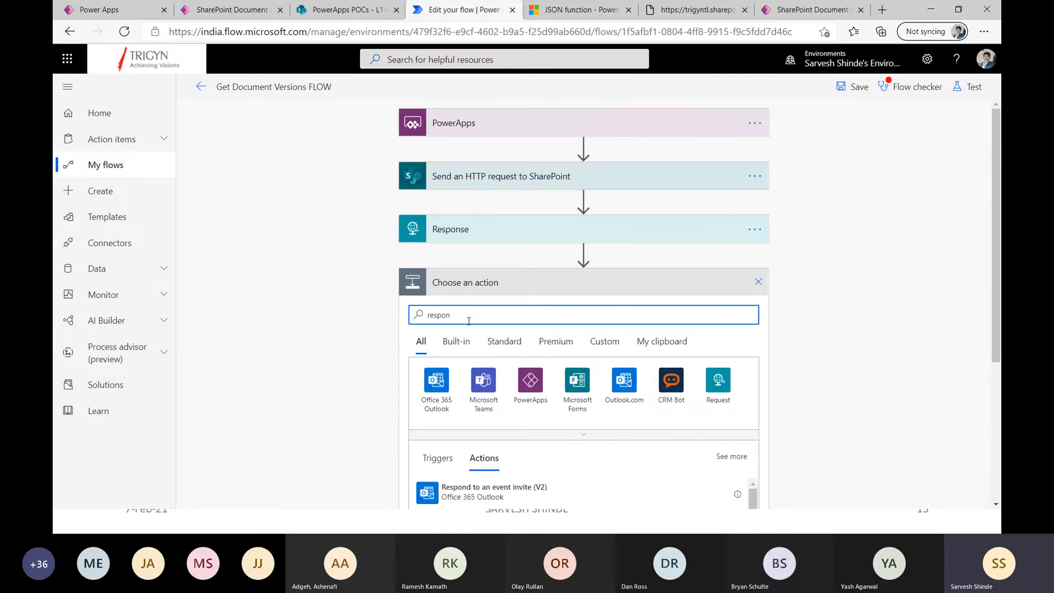
{"action": "type", "text": "se"}
{"action": "scroll", "coordinate": [374, 347], "scroll_direction": "down", "scroll_amount": 2}
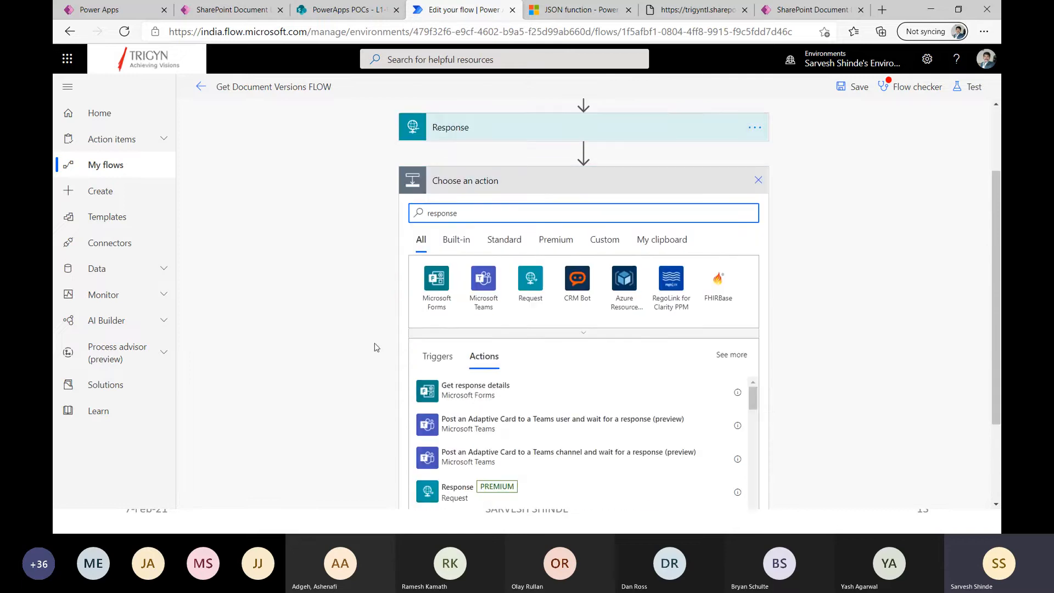
{"action": "scroll", "coordinate": [374, 347], "scroll_direction": "down", "scroll_amount": 2}
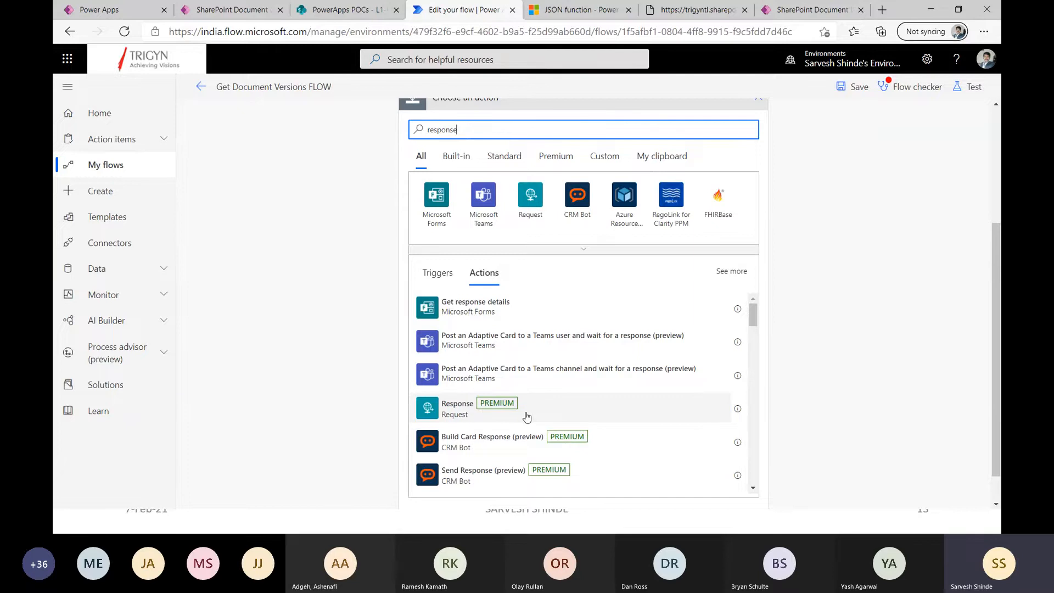
{"action": "scroll", "coordinate": [527, 417], "scroll_direction": "up", "scroll_amount": 1}
{"action": "scroll", "coordinate": [527, 417], "scroll_direction": "down", "scroll_amount": 1}
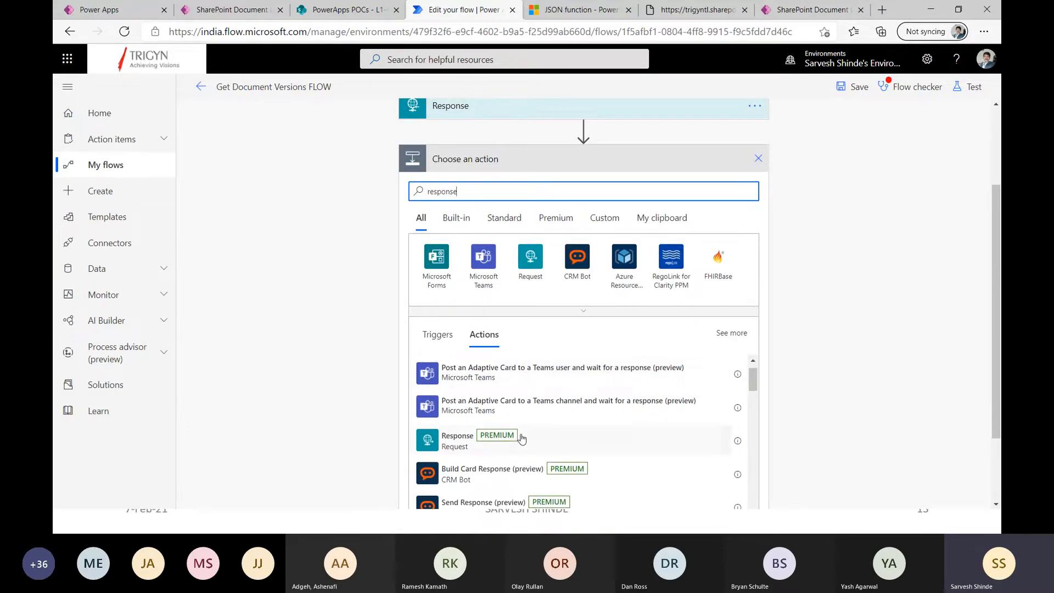
{"action": "scroll", "coordinate": [525, 440], "scroll_direction": "up", "scroll_amount": 3}
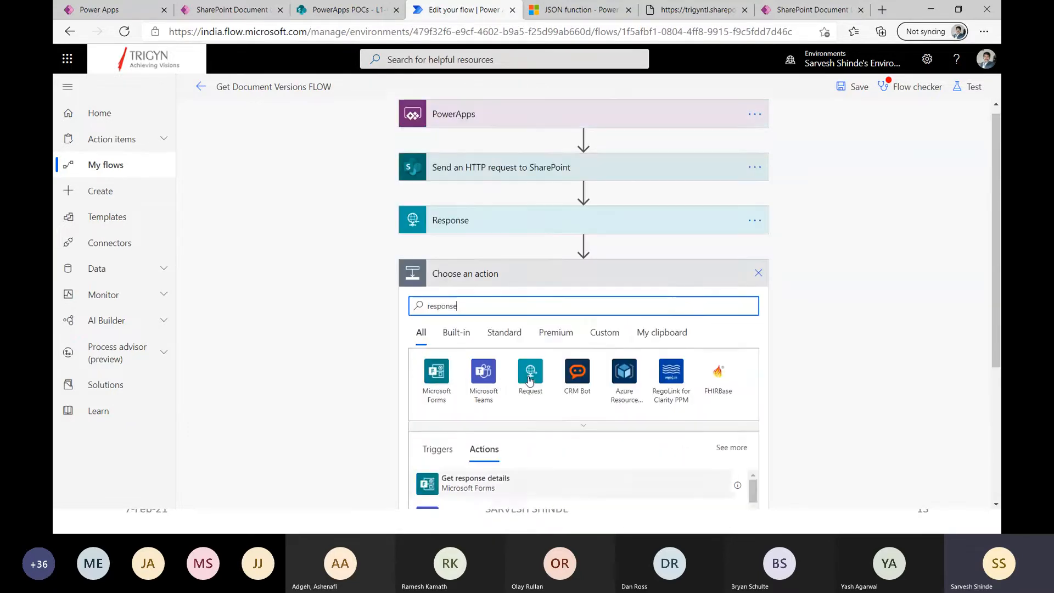
{"action": "scroll", "coordinate": [528, 422], "scroll_direction": "down", "scroll_amount": 3}
{"action": "scroll", "coordinate": [530, 406], "scroll_direction": "up", "scroll_amount": 3}
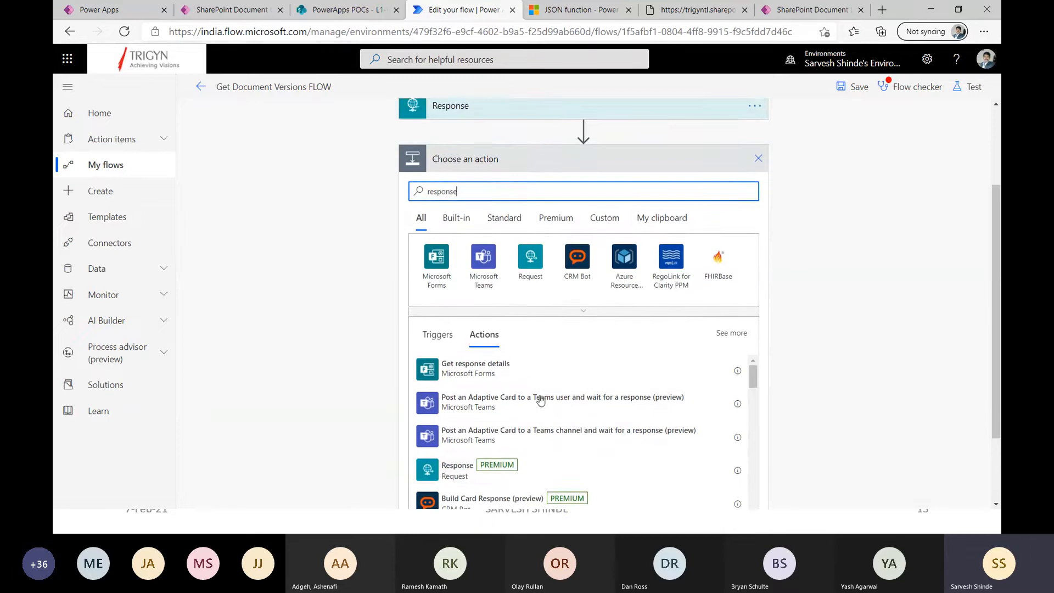
{"action": "left_click", "coordinate": [758, 282]}
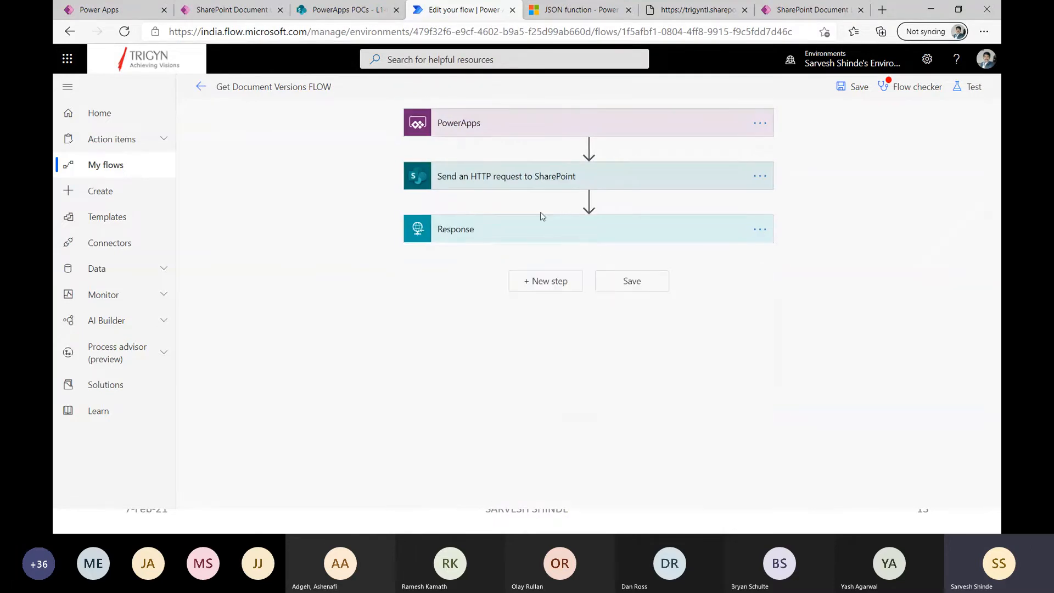
Review the expanded HTTP request and Response actions together, and leave the flow editor without saving.
{"action": "left_click", "coordinate": [522, 180]}
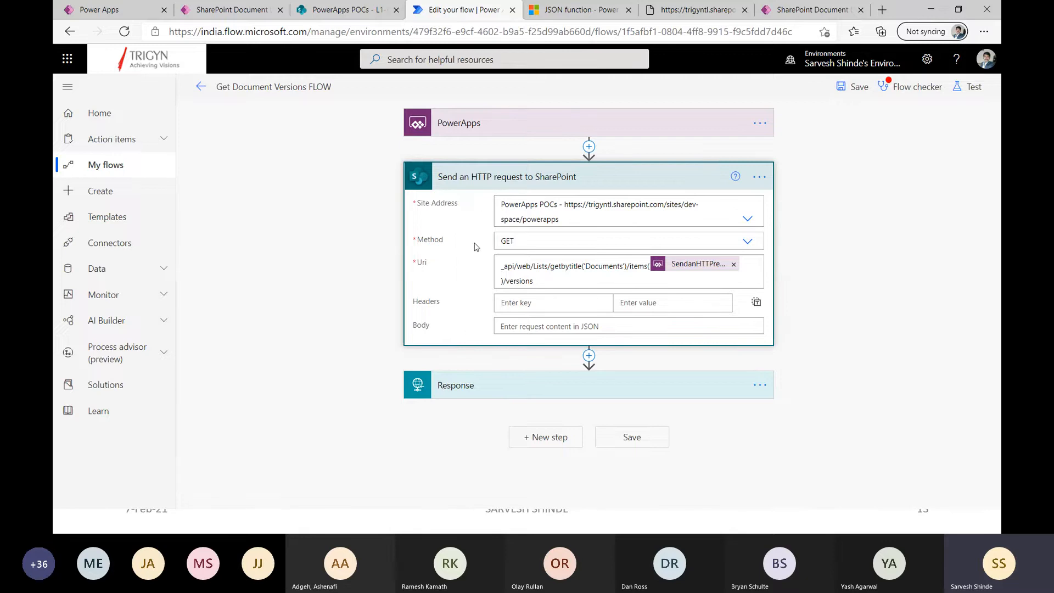
{"action": "left_click", "coordinate": [486, 385]}
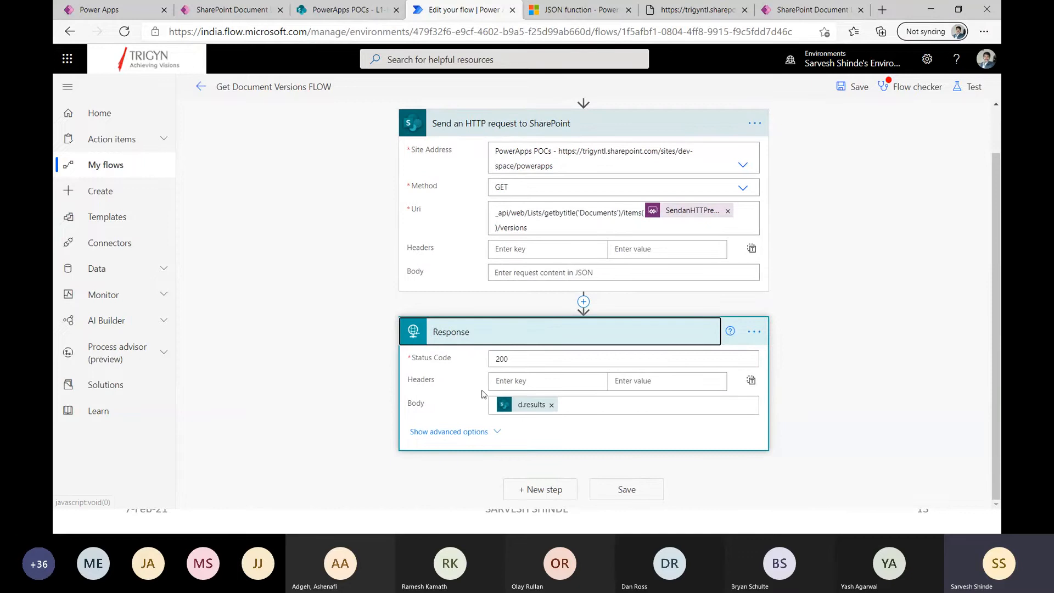
{"action": "scroll", "coordinate": [515, 368], "scroll_direction": "up", "scroll_amount": 1}
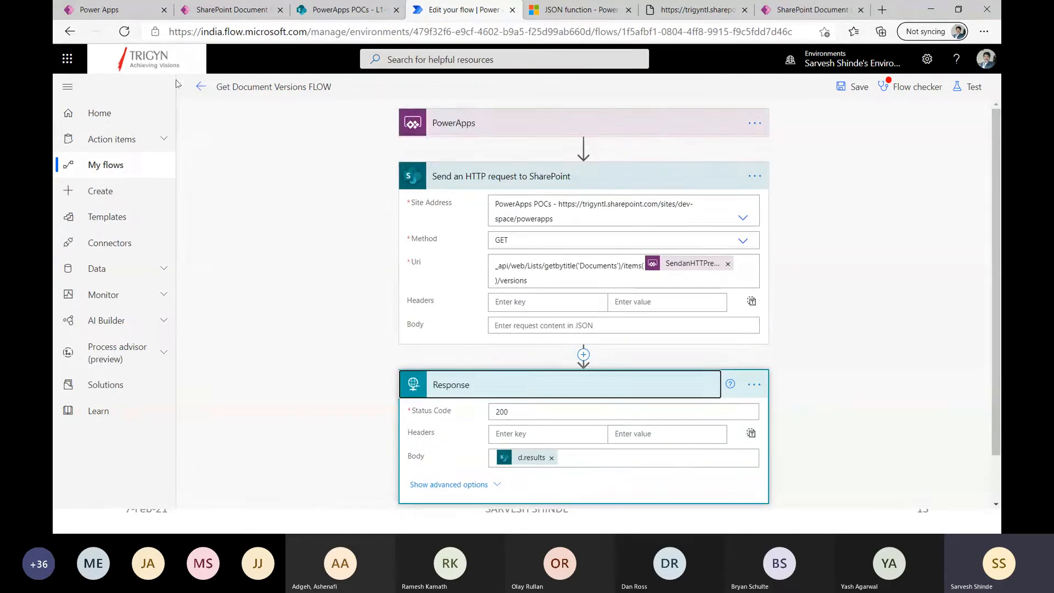
{"action": "left_click", "coordinate": [201, 86]}
{"action": "left_click", "coordinate": [587, 132]}
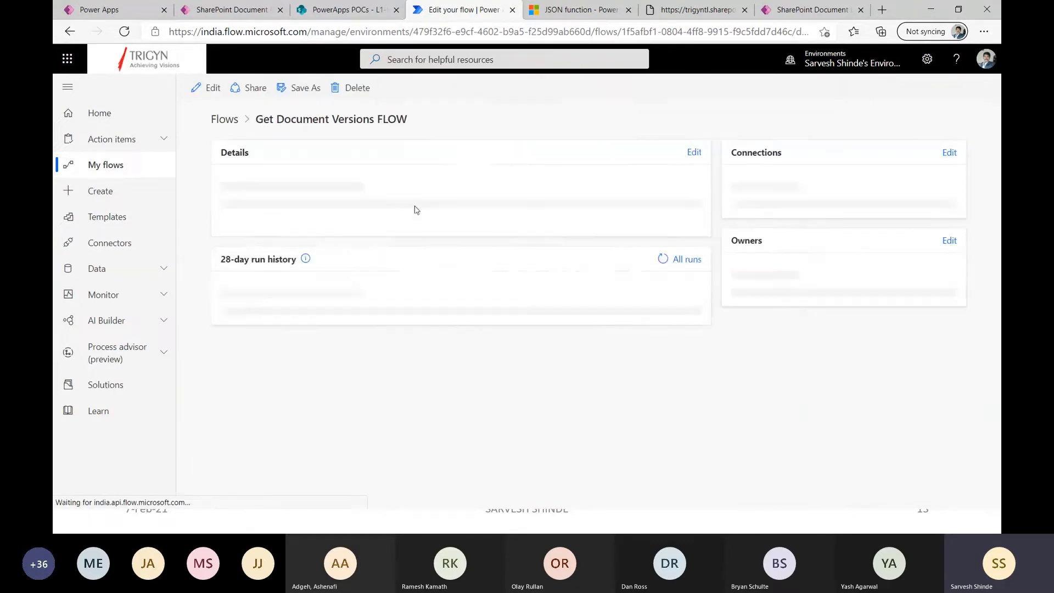
Open the most recent run of Get Document Versions FLOW and review the HTTP request action's inputs and outputs.
{"action": "scroll", "coordinate": [372, 394], "scroll_direction": "down", "scroll_amount": 3}
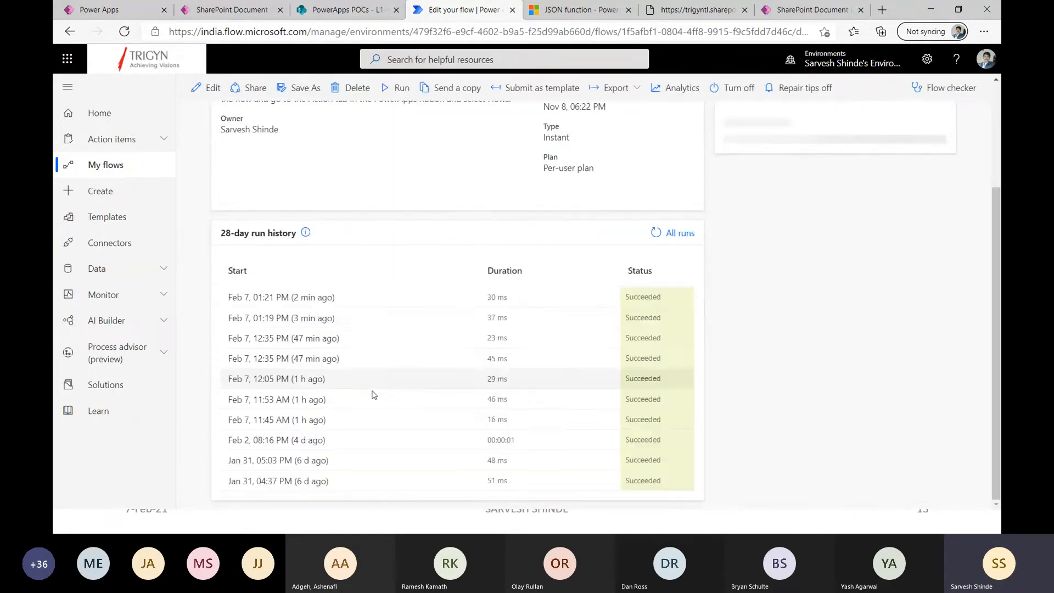
{"action": "left_click", "coordinate": [309, 298]}
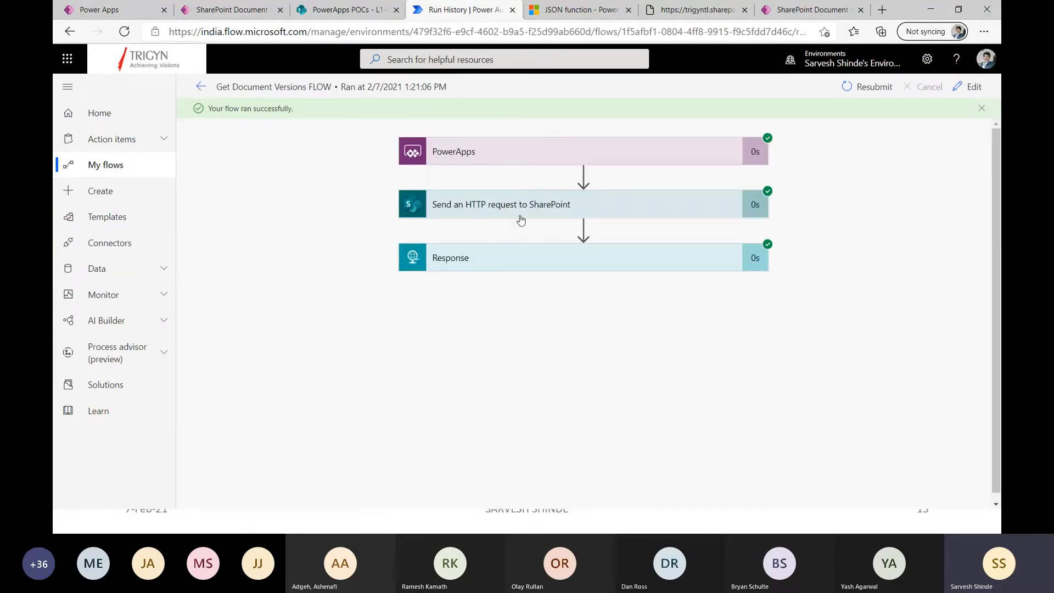
{"action": "left_click", "coordinate": [517, 214]}
{"action": "scroll", "coordinate": [485, 278], "scroll_direction": "down", "scroll_amount": 5}
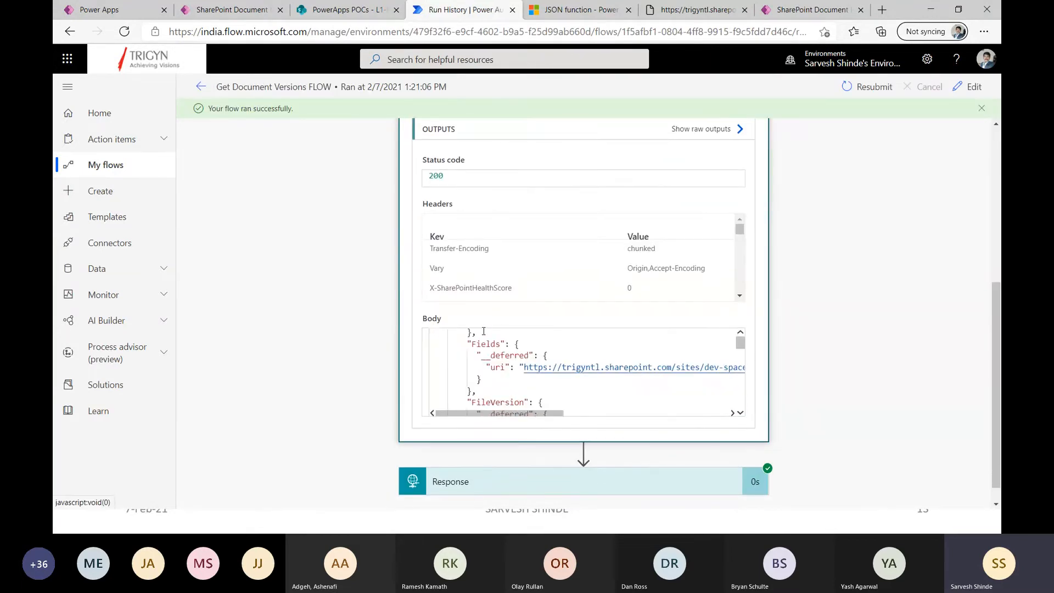
{"action": "scroll", "coordinate": [488, 308], "scroll_direction": "up", "scroll_amount": 5}
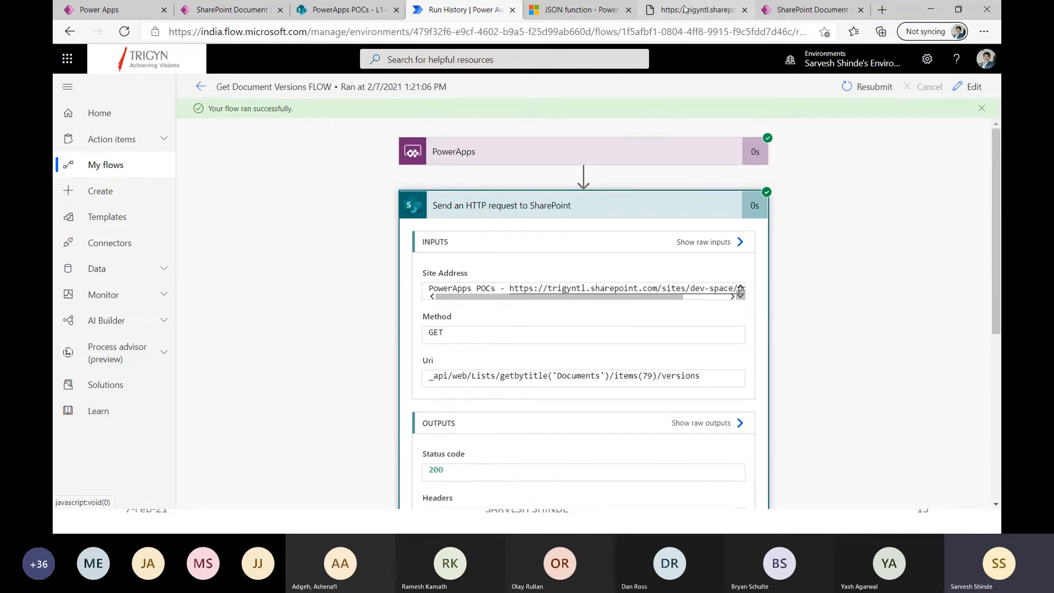
View the REST API versions output for item 79 of the Documents list, and return to the SharePoint Document Library app editor.
{"action": "left_click", "coordinate": [684, 9]}
{"action": "left_click", "coordinate": [401, 37]}
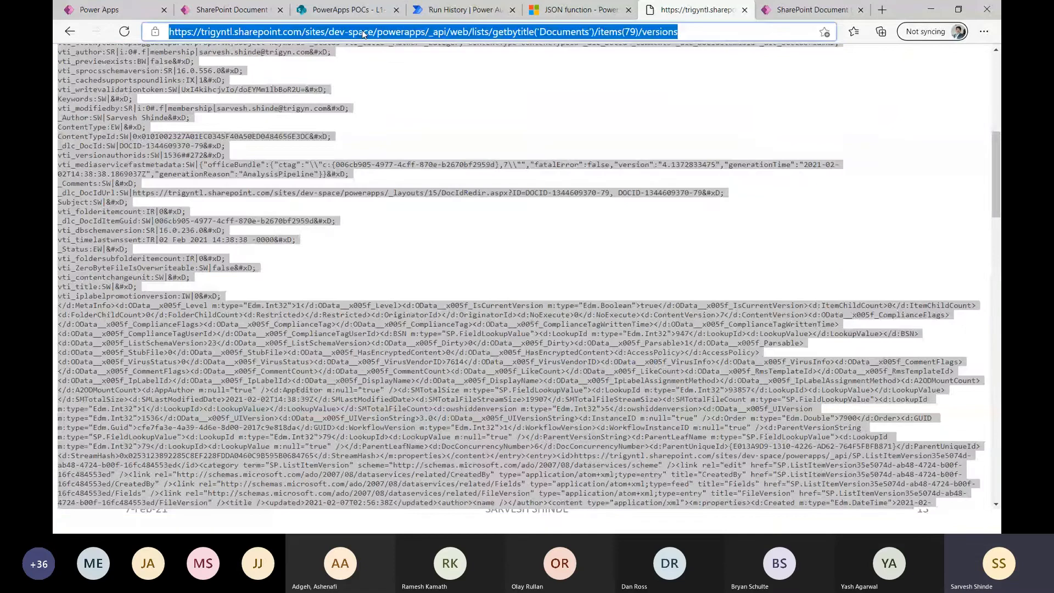
{"action": "left_click", "coordinate": [352, 11]}
{"action": "left_click", "coordinate": [265, 9]}
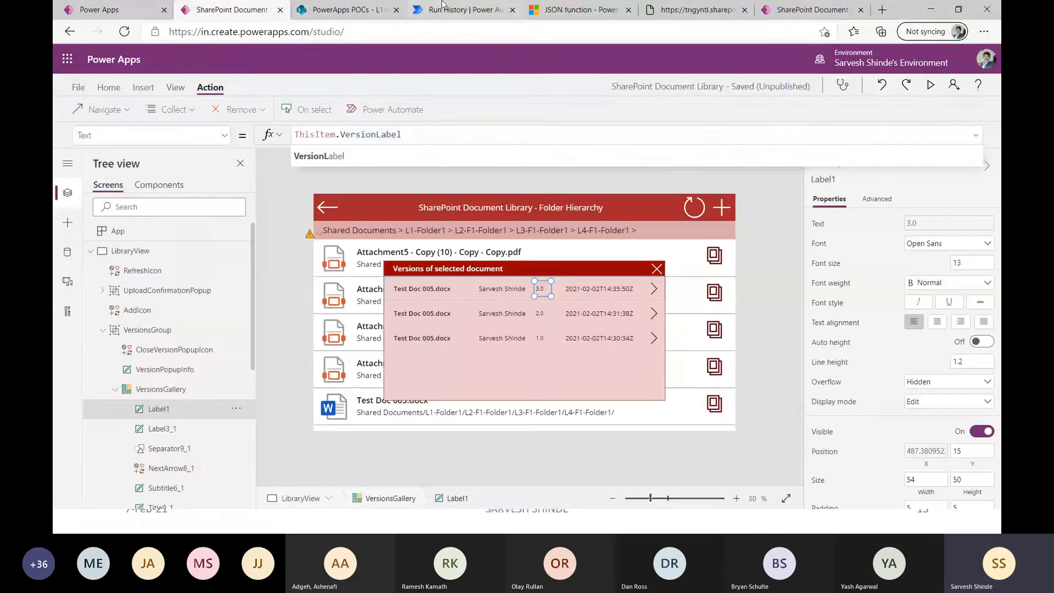
Return to the flow's run history and select the entire Body output of the HTTP request to SharePoint.
{"action": "left_click", "coordinate": [458, 9]}
{"action": "scroll", "coordinate": [520, 373], "scroll_direction": "down", "scroll_amount": 4}
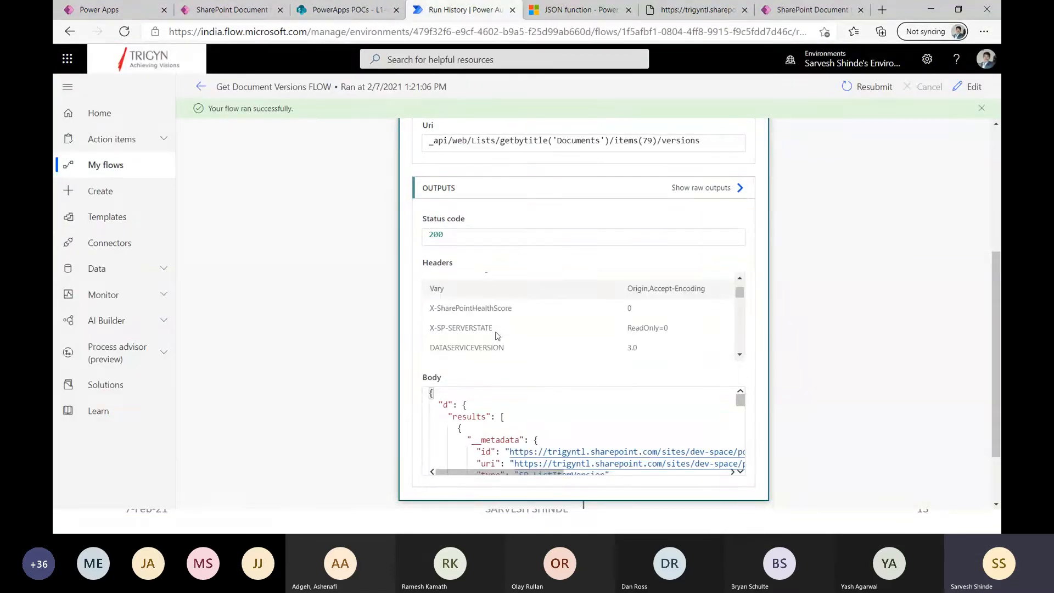
{"action": "left_click", "coordinate": [487, 431]}
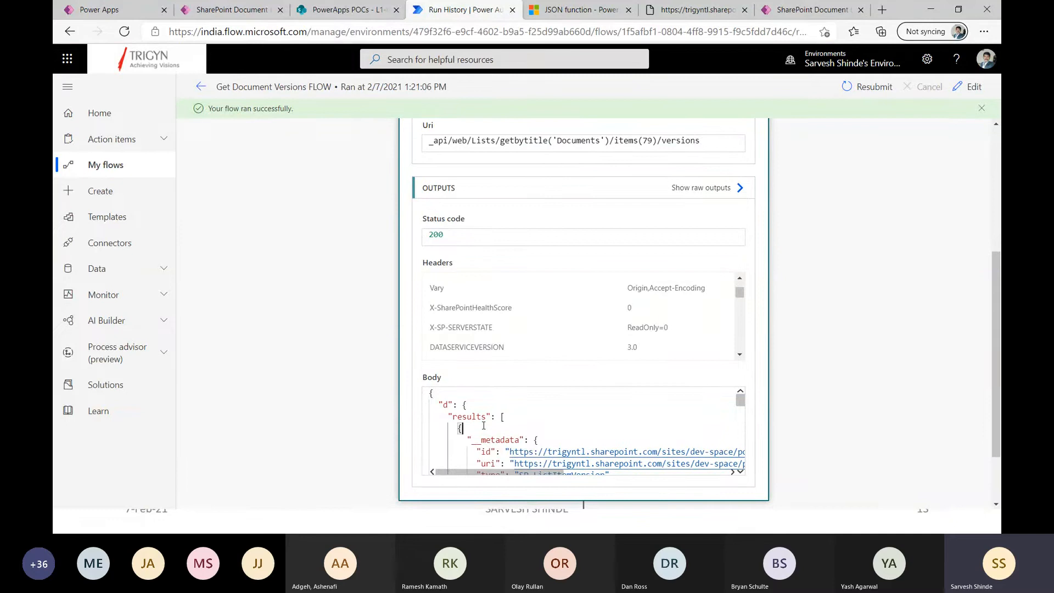
{"action": "key", "text": "ctrl+a"}
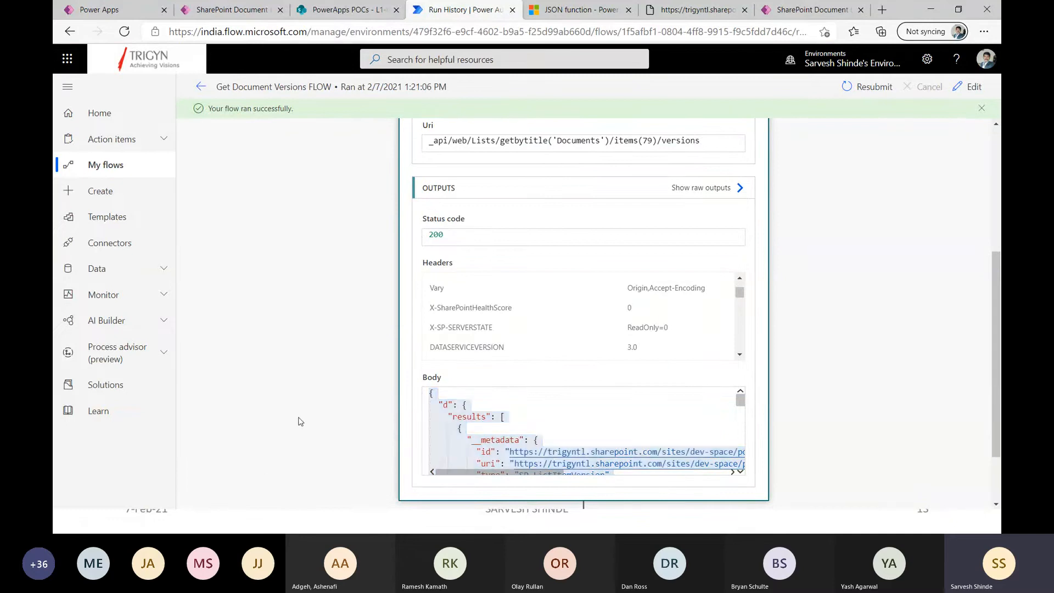
Switch to the new 2 document in Notepad++ that holds the versions JSON.
{"action": "key", "text": "alt+Tab"}
{"action": "key", "text": "Tab"}
{"action": "key", "text": "Tab"}
{"action": "key", "text": "alt+Tab"}
{"action": "key", "text": "Tab"}
{"action": "key", "text": "Tab"}
{"action": "key", "text": "Tab"}
{"action": "key", "text": "Tab"}
{"action": "key", "text": "Tab"}
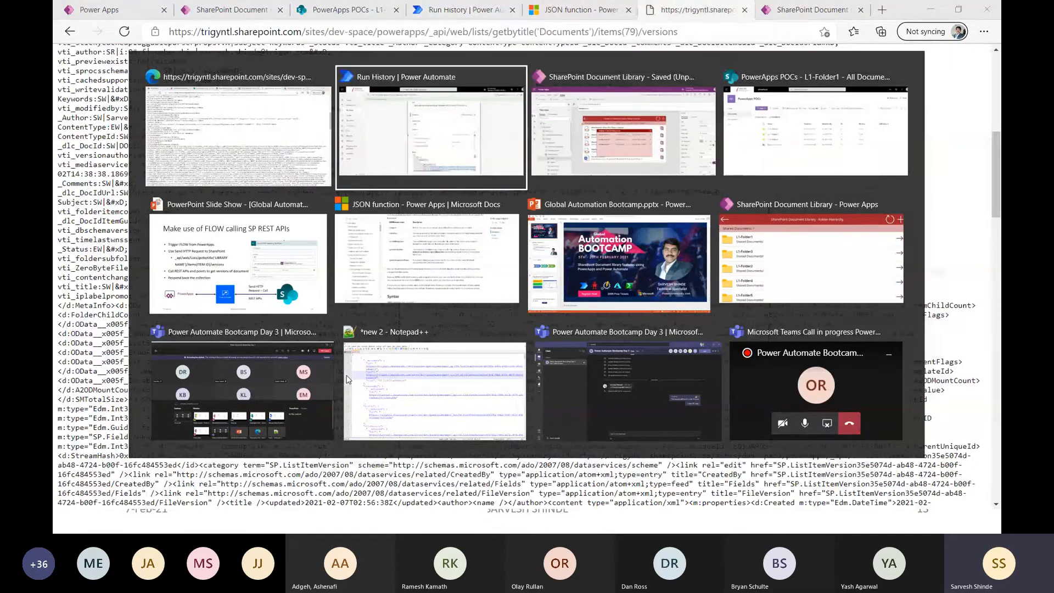
{"action": "key", "text": "Tab"}
{"action": "key", "text": "Tab"}
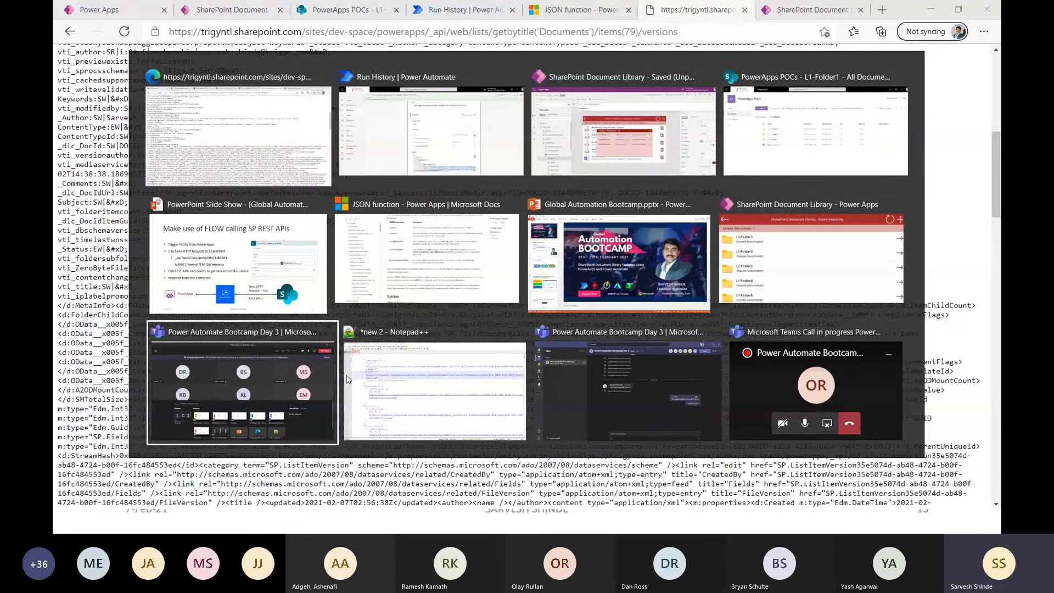
{"action": "key", "text": "Tab"}
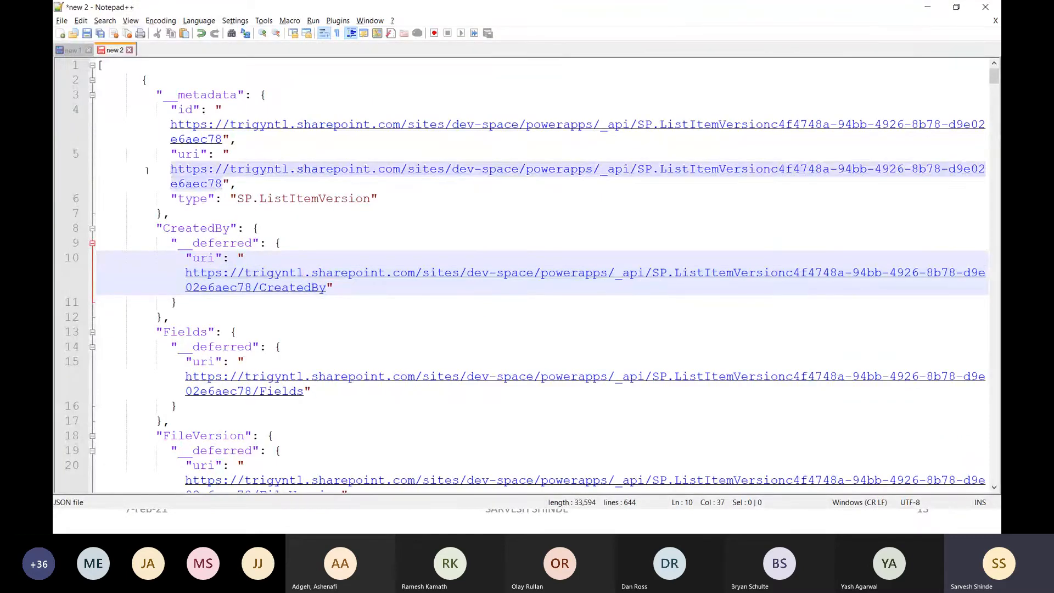
Examine the first version's JSON entry, highlighting the Created, IsCurrentVersion, VersionId and VersionLabel properties.
{"action": "scroll", "coordinate": [224, 285], "scroll_direction": "down", "scroll_amount": 3}
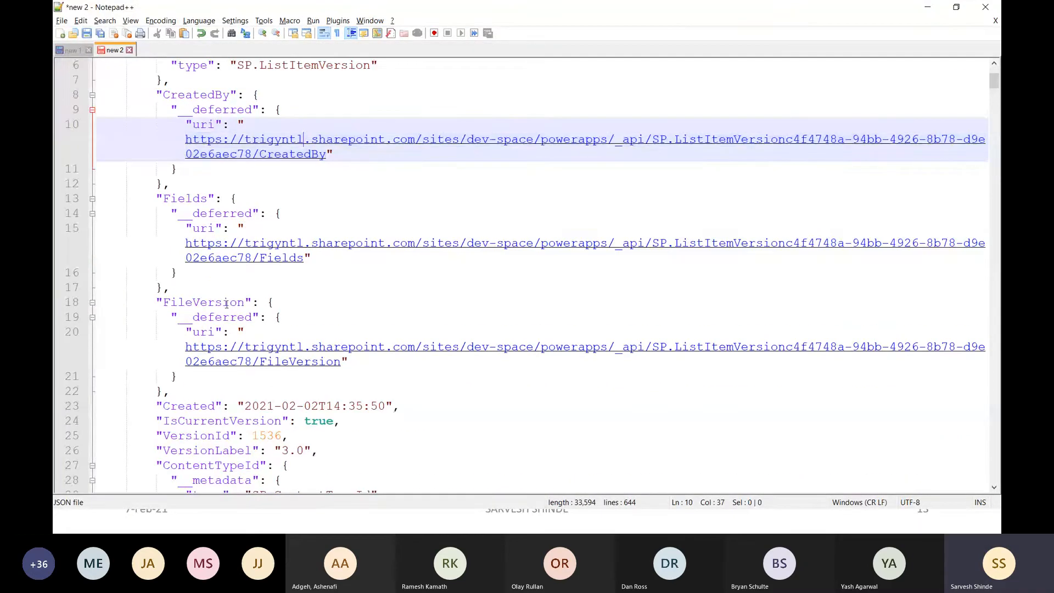
{"action": "scroll", "coordinate": [226, 304], "scroll_direction": "down", "scroll_amount": 4}
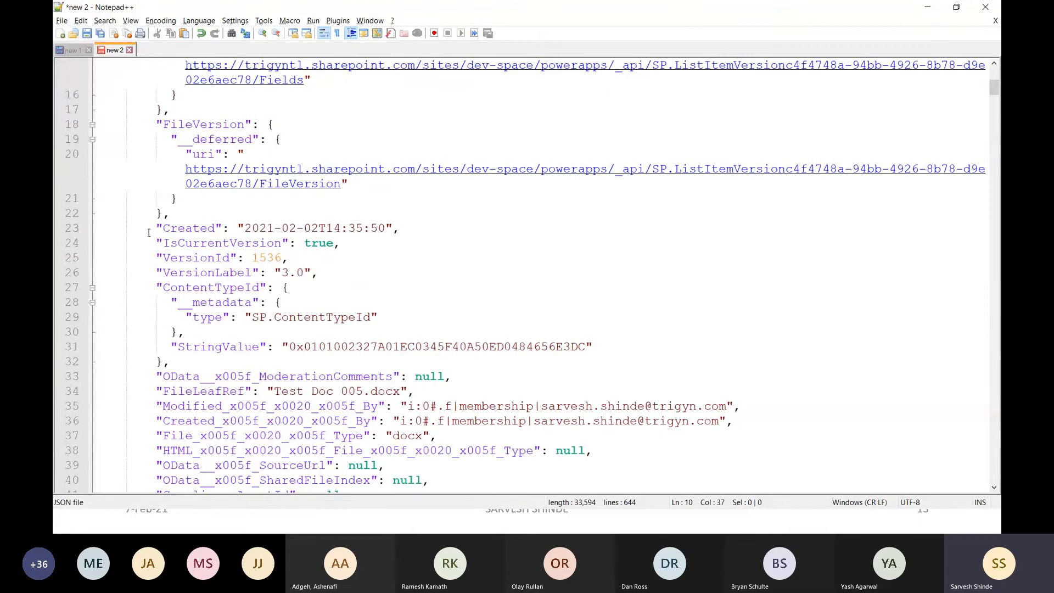
{"action": "left_click_drag", "start_coordinate": [149, 227], "coordinate": [332, 274]}
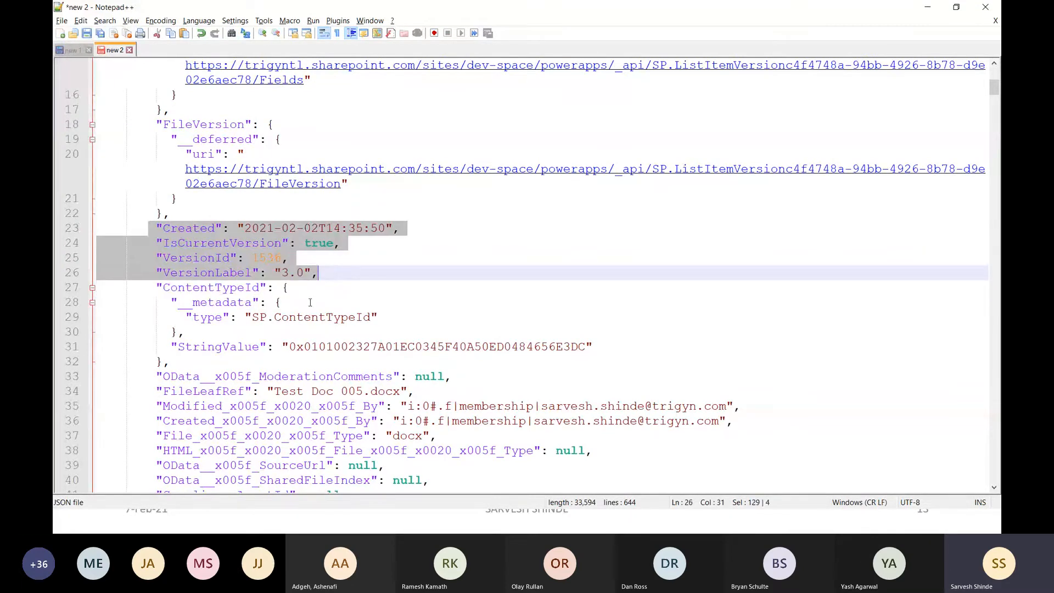
{"action": "left_click", "coordinate": [206, 258]}
{"action": "scroll", "coordinate": [175, 253], "scroll_direction": "down", "scroll_amount": 5}
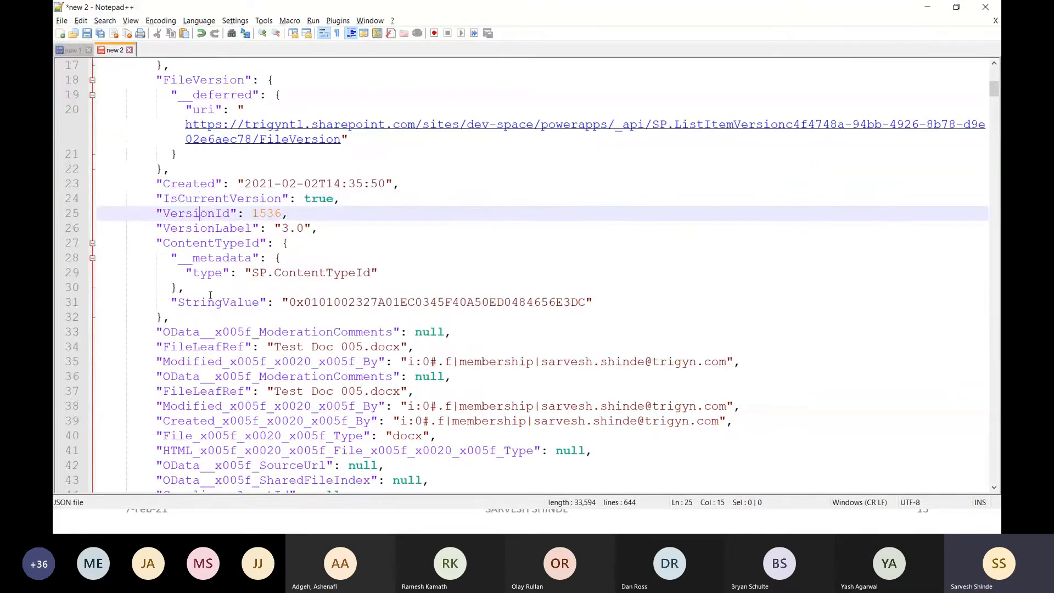
Switch back to the flow run in Power Automate, leave the run details, and open Get Document Versions FLOW for editing.
{"action": "key", "text": "alt+Tab"}
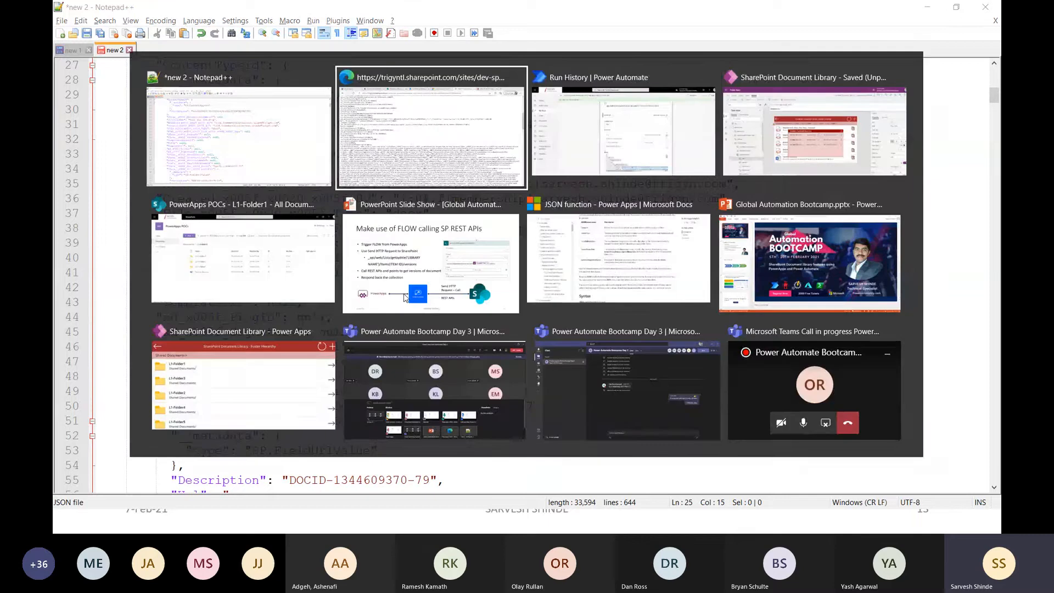
{"action": "key", "text": "alt+Tab"}
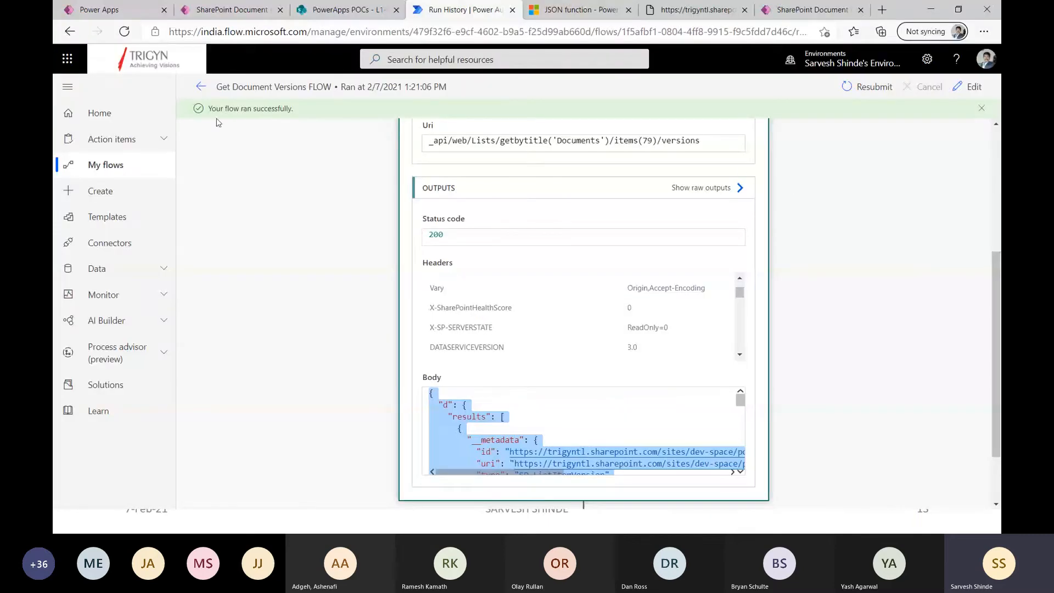
{"action": "left_click", "coordinate": [201, 87]}
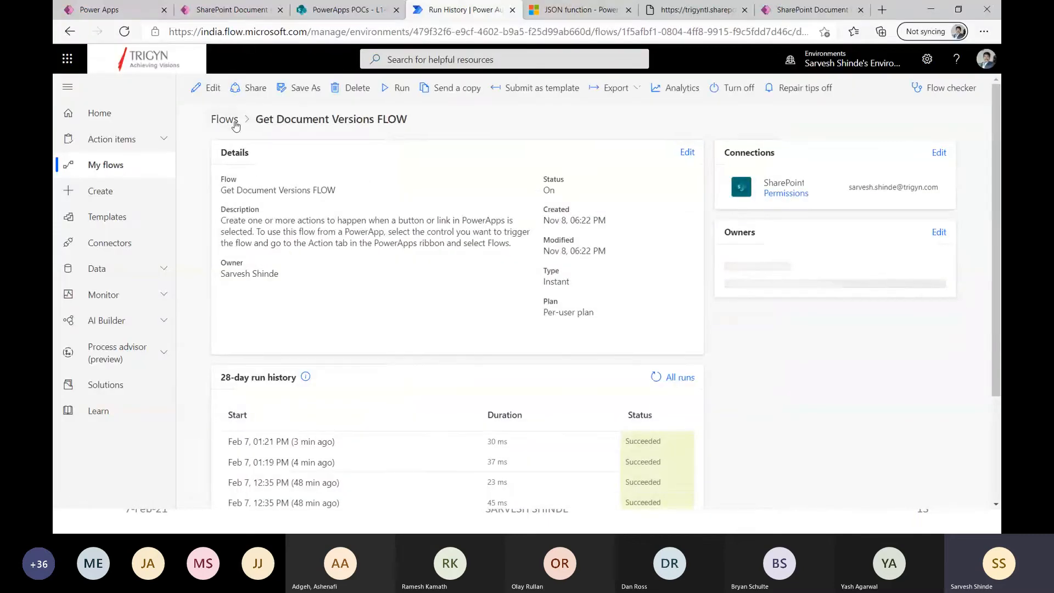
{"action": "left_click", "coordinate": [211, 90]}
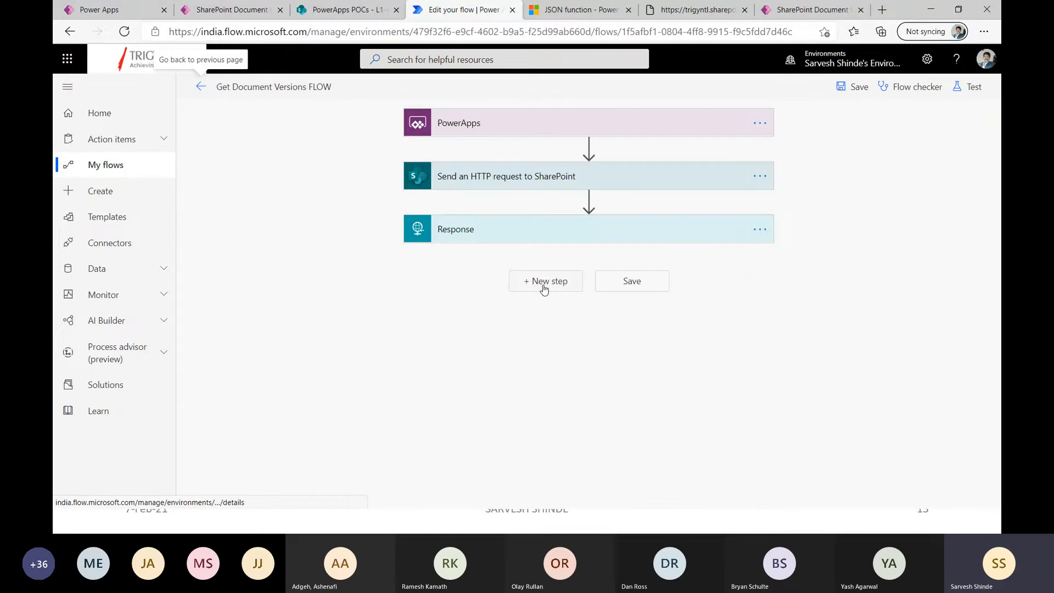
Search the actions for response and add a second premium Response action at the end of the flow.
{"action": "left_click", "coordinate": [543, 280]}
{"action": "type", "text": "respon"}
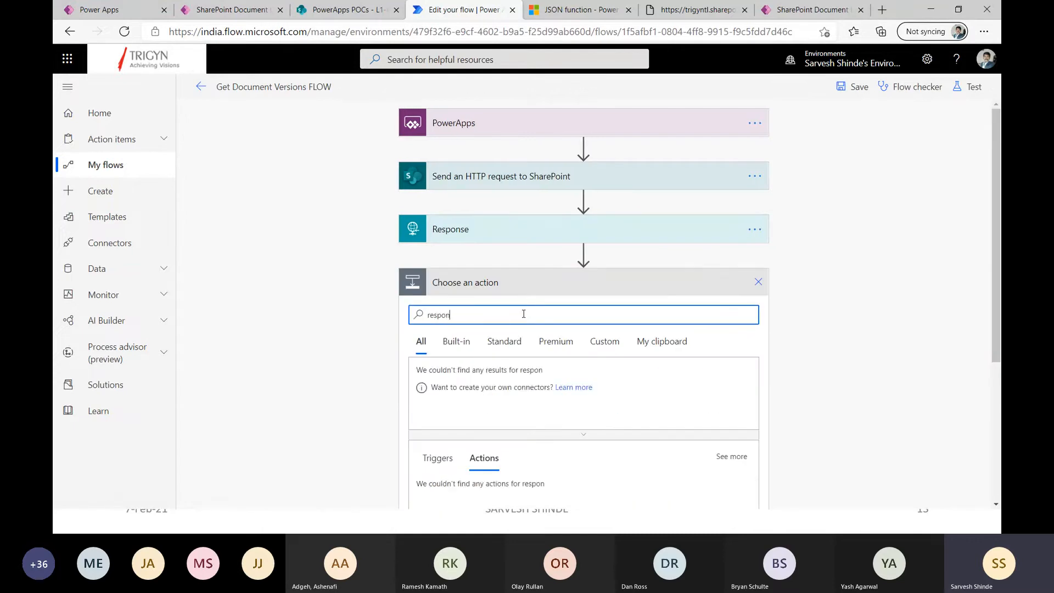
{"action": "type", "text": "se"}
{"action": "scroll", "coordinate": [461, 426], "scroll_direction": "down", "scroll_amount": 2}
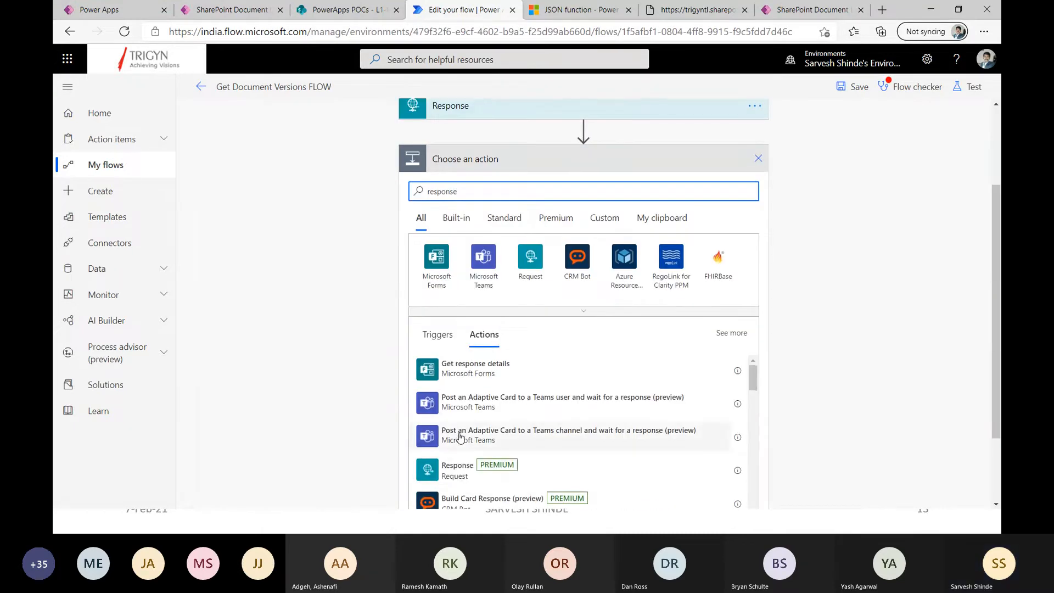
{"action": "left_click", "coordinate": [457, 468]}
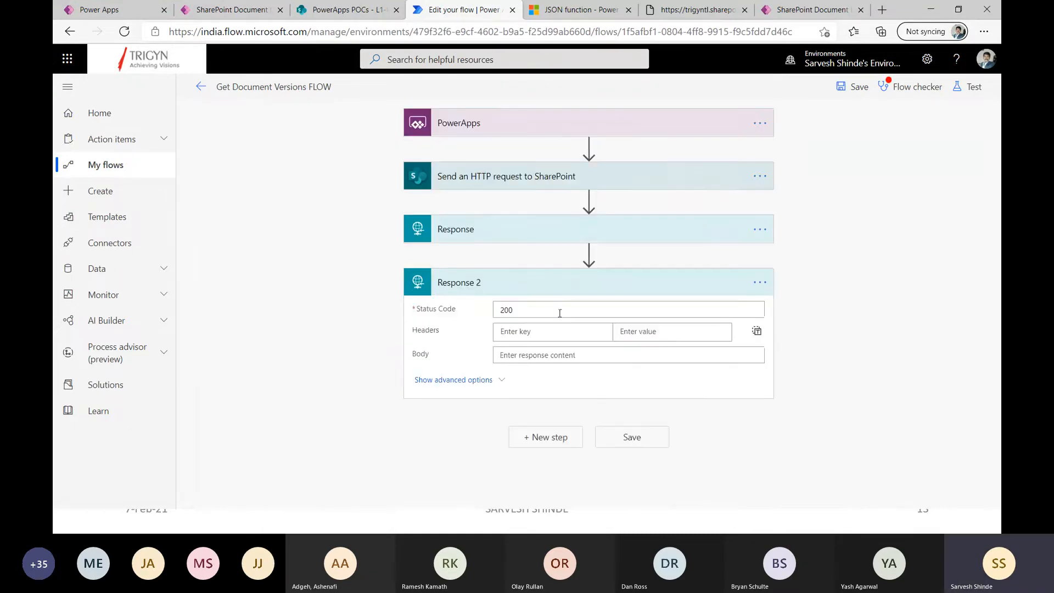
Show Response 2's advanced options, bring up the sample JSON payload dialog for its body schema, and dismiss it.
{"action": "left_click", "coordinate": [496, 381]}
{"action": "scroll", "coordinate": [545, 400], "scroll_direction": "down", "scroll_amount": 1}
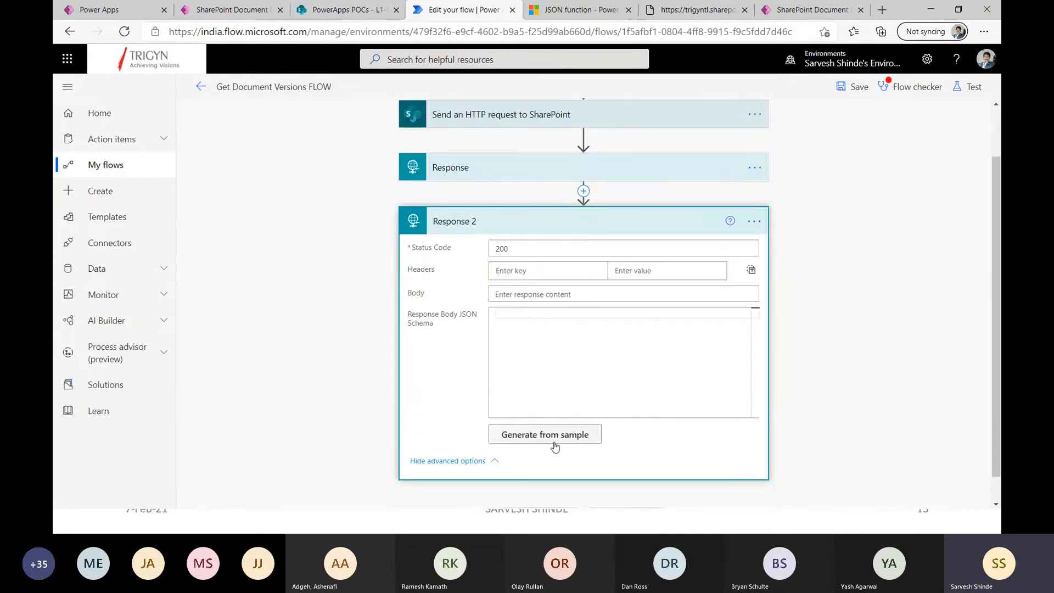
{"action": "left_click", "coordinate": [554, 446]}
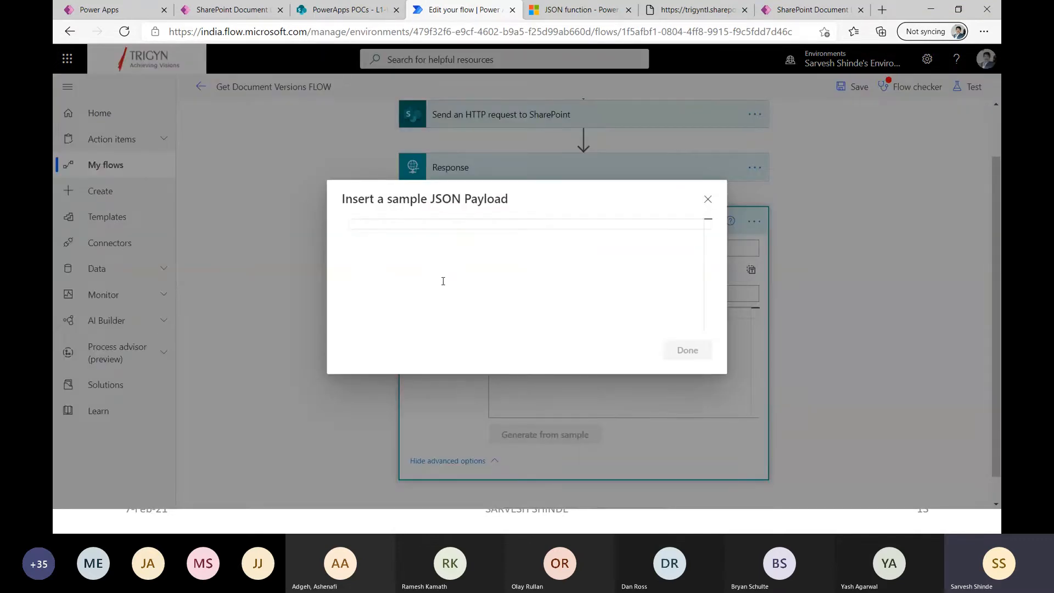
{"action": "left_click", "coordinate": [707, 199]}
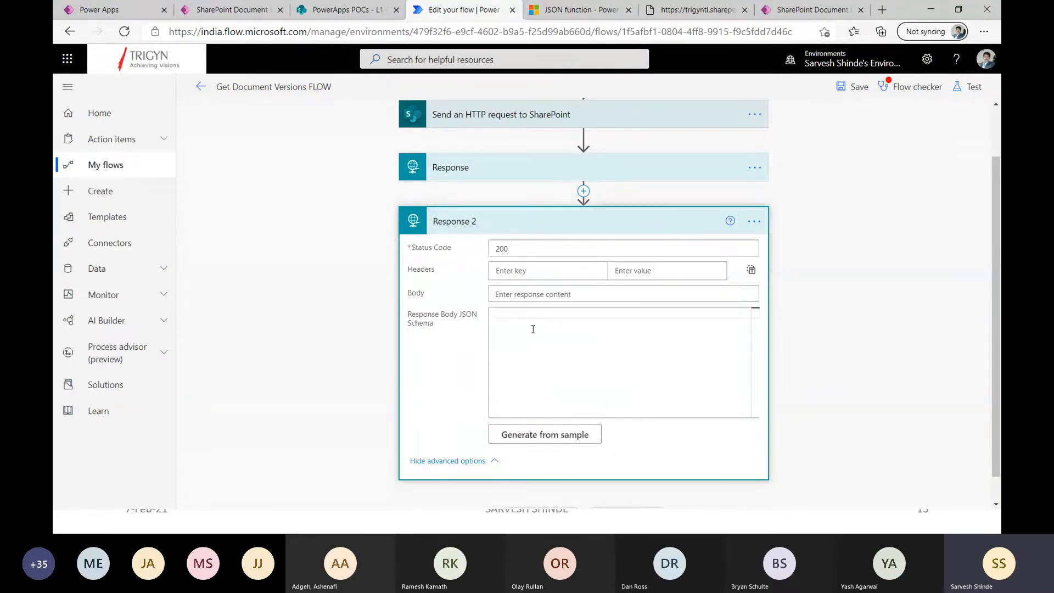
Delete the Response 2 action from the flow.
{"action": "left_click", "coordinate": [754, 221]}
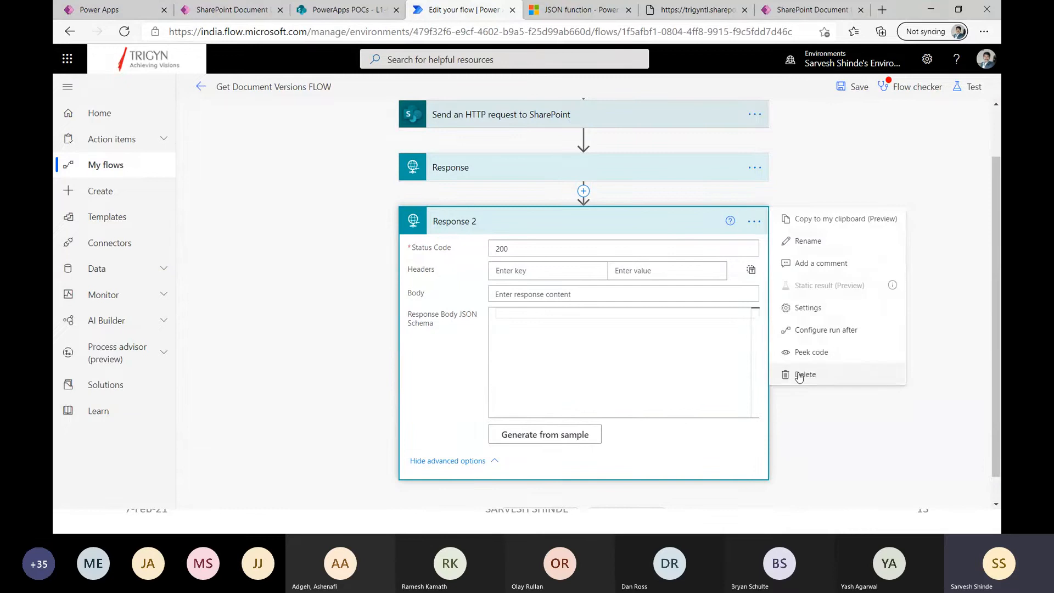
{"action": "left_click", "coordinate": [793, 365]}
{"action": "left_click", "coordinate": [535, 303]}
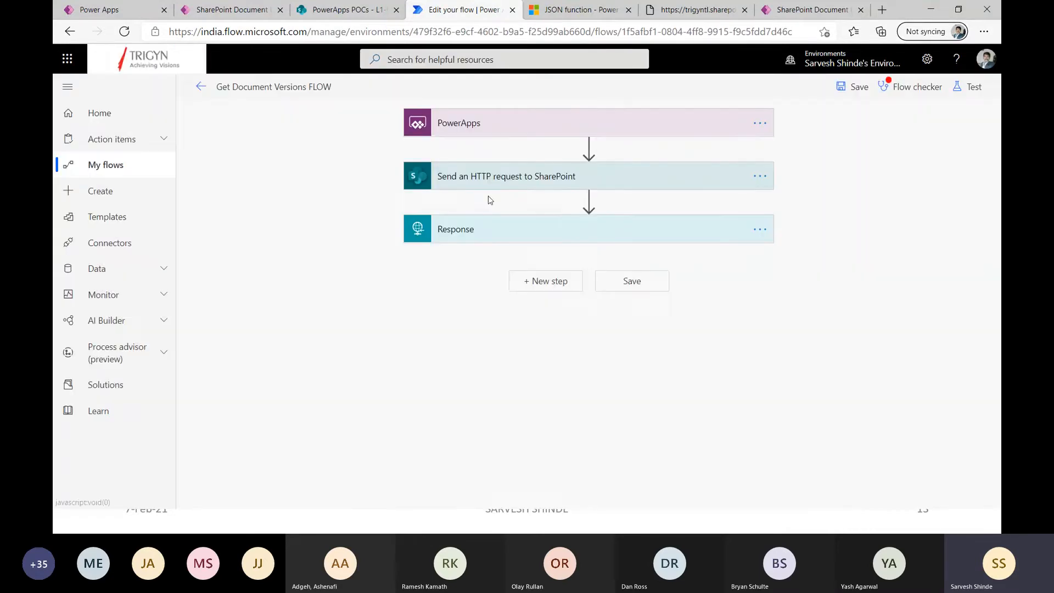
Expand the original Response action with its advanced options and highlight the Created and IsCurrentVersion properties in its JSON schema.
{"action": "left_click", "coordinate": [488, 230]}
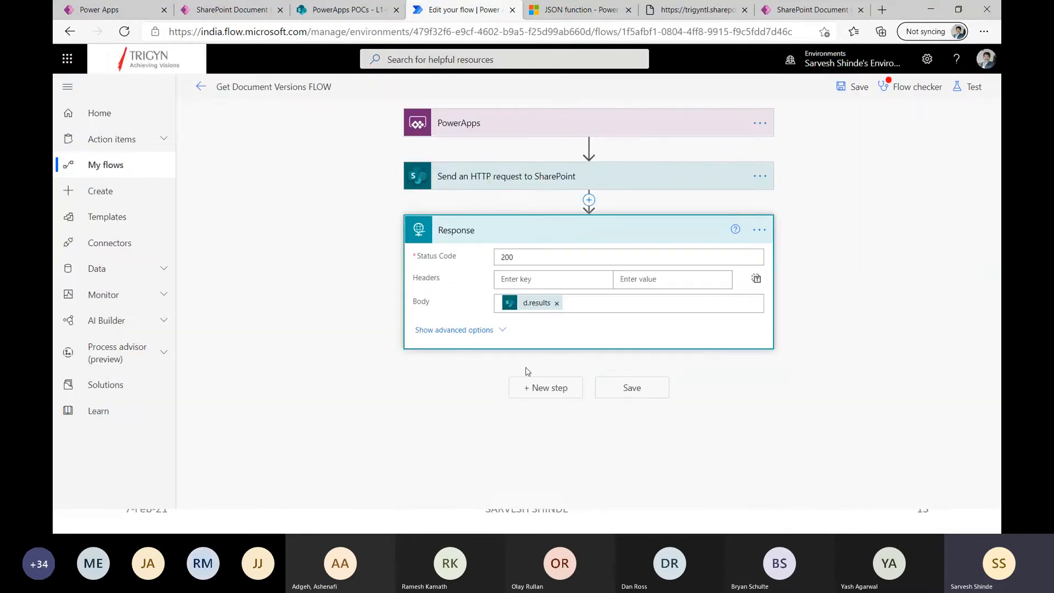
{"action": "left_click", "coordinate": [504, 329]}
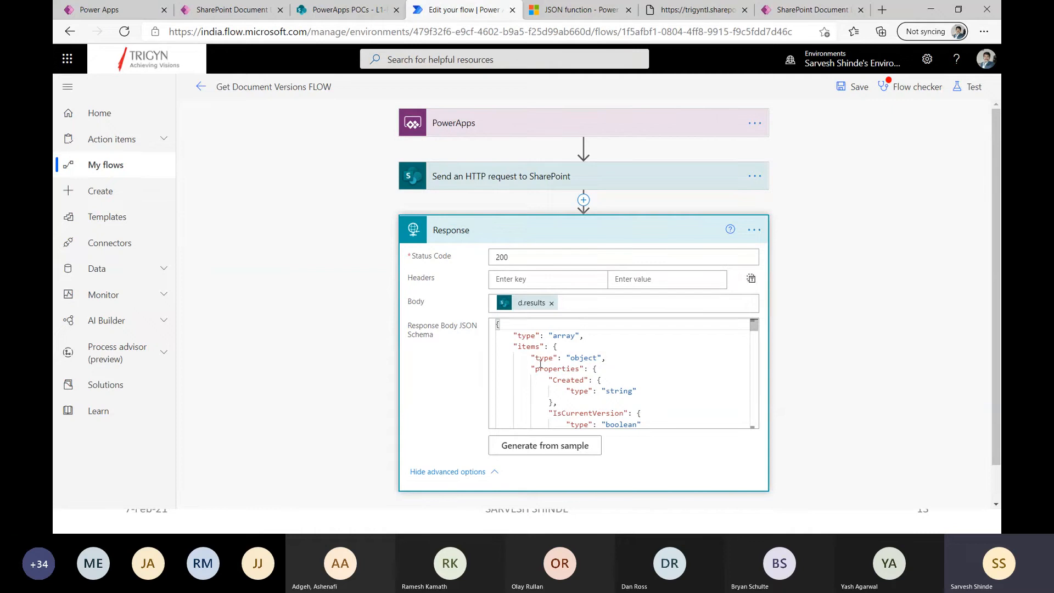
{"action": "double_click", "coordinate": [567, 380]}
{"action": "double_click", "coordinate": [585, 414]}
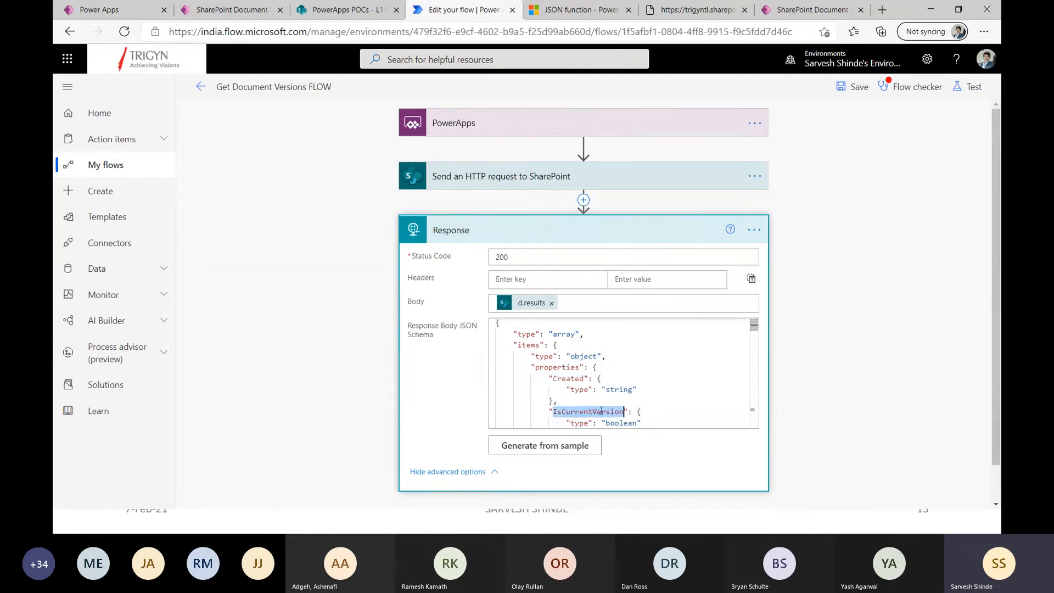
Examine the remaining properties in the Response Body JSON schema and bring up the dynamic content available for the Body.
{"action": "scroll", "coordinate": [592, 411], "scroll_direction": "down", "scroll_amount": 3}
{"action": "left_click", "coordinate": [580, 376]}
{"action": "scroll", "coordinate": [580, 385], "scroll_direction": "down", "scroll_amount": 15}
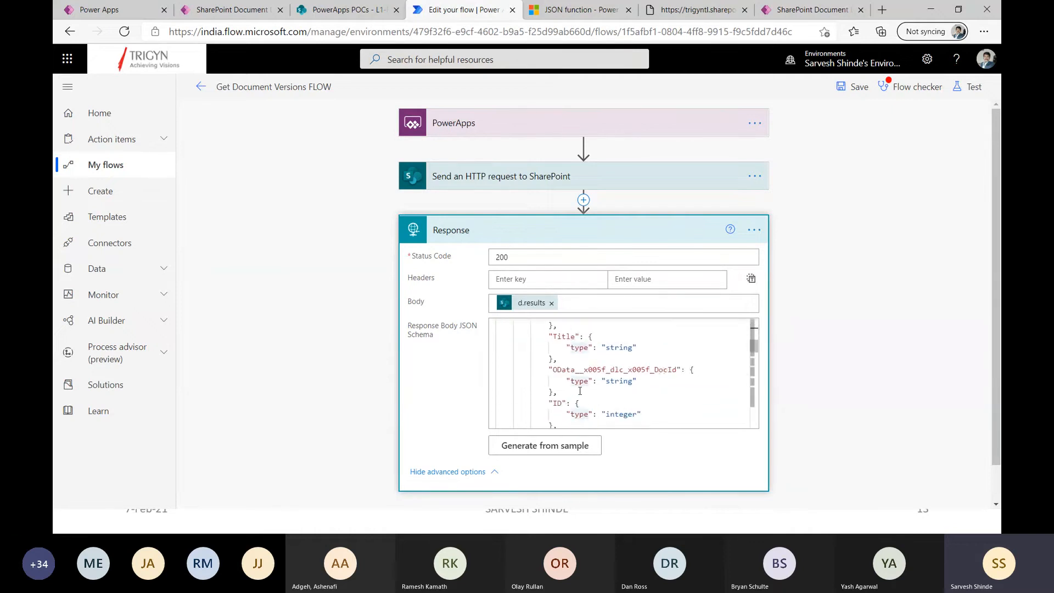
{"action": "scroll", "coordinate": [580, 391], "scroll_direction": "down", "scroll_amount": 2}
{"action": "scroll", "coordinate": [585, 359], "scroll_direction": "up", "scroll_amount": 2}
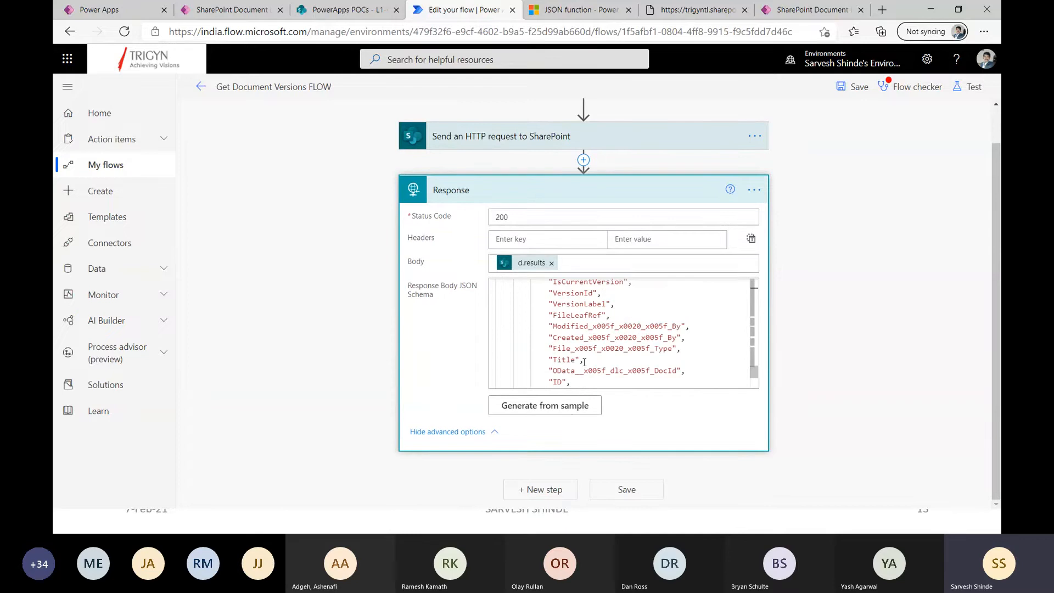
{"action": "scroll", "coordinate": [576, 359], "scroll_direction": "down", "scroll_amount": 3}
{"action": "scroll", "coordinate": [605, 332], "scroll_direction": "up", "scroll_amount": 5}
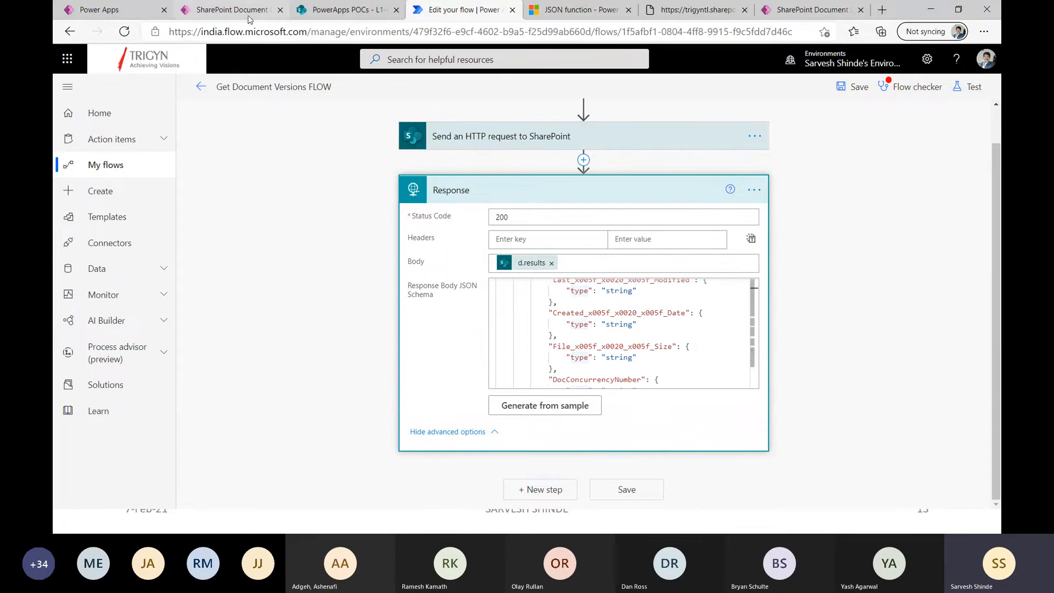
{"action": "left_click", "coordinate": [565, 265]}
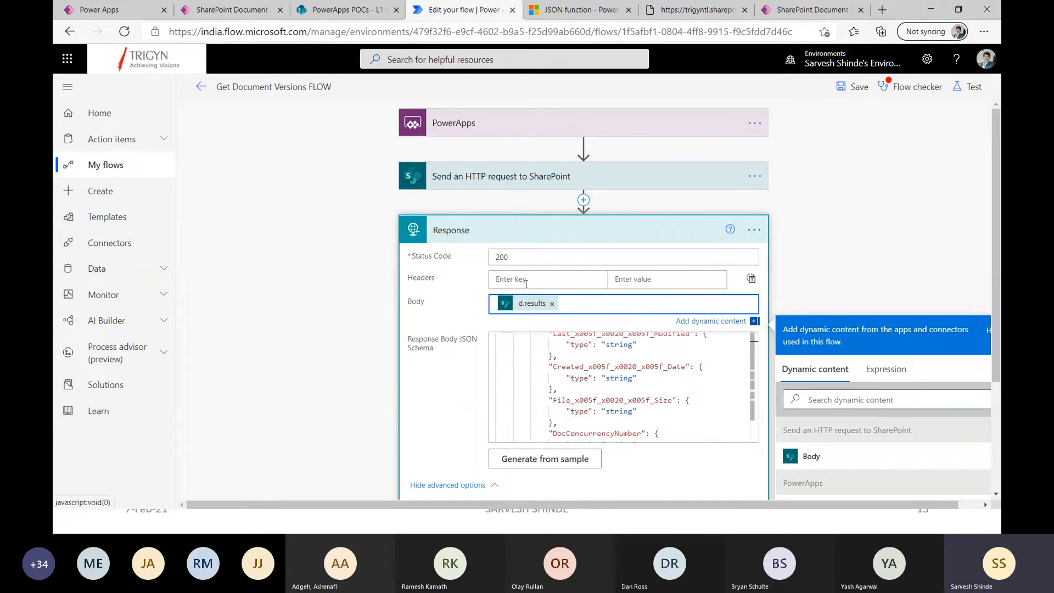
Replace the d.results token in the Response Body with the Body output of Send an HTTP request to SharePoint.
{"action": "scroll", "coordinate": [838, 348], "scroll_direction": "down", "scroll_amount": 3}
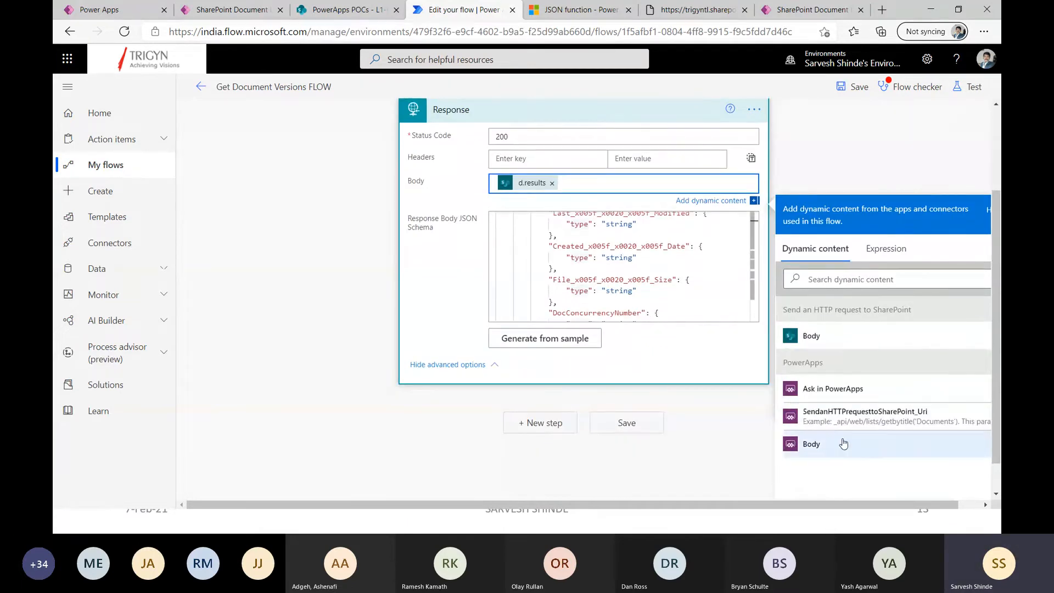
{"action": "left_click_drag", "start_coordinate": [868, 504], "coordinate": [952, 517]}
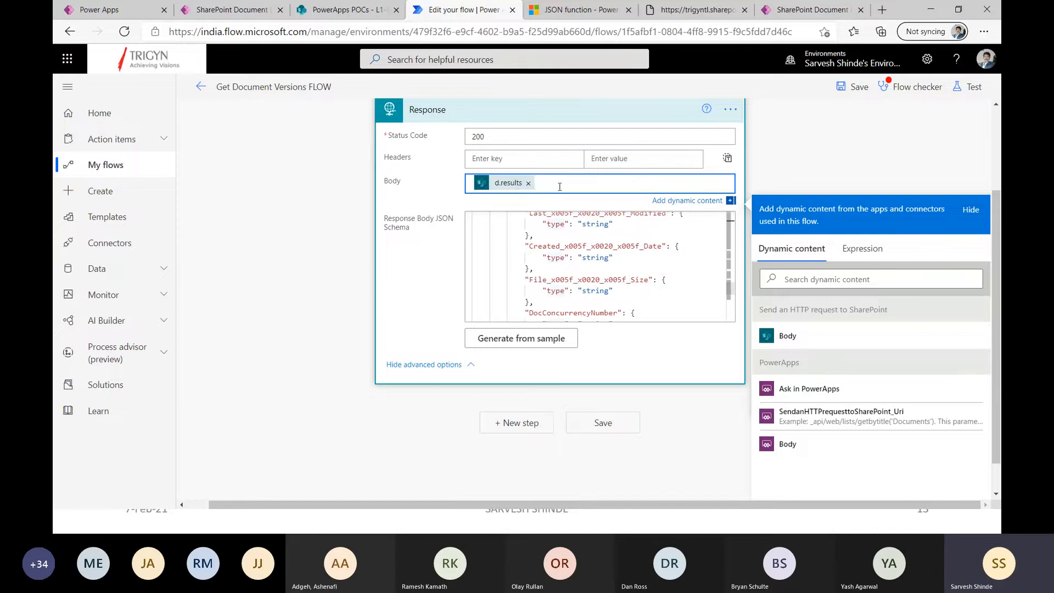
{"action": "left_click", "coordinate": [872, 257]}
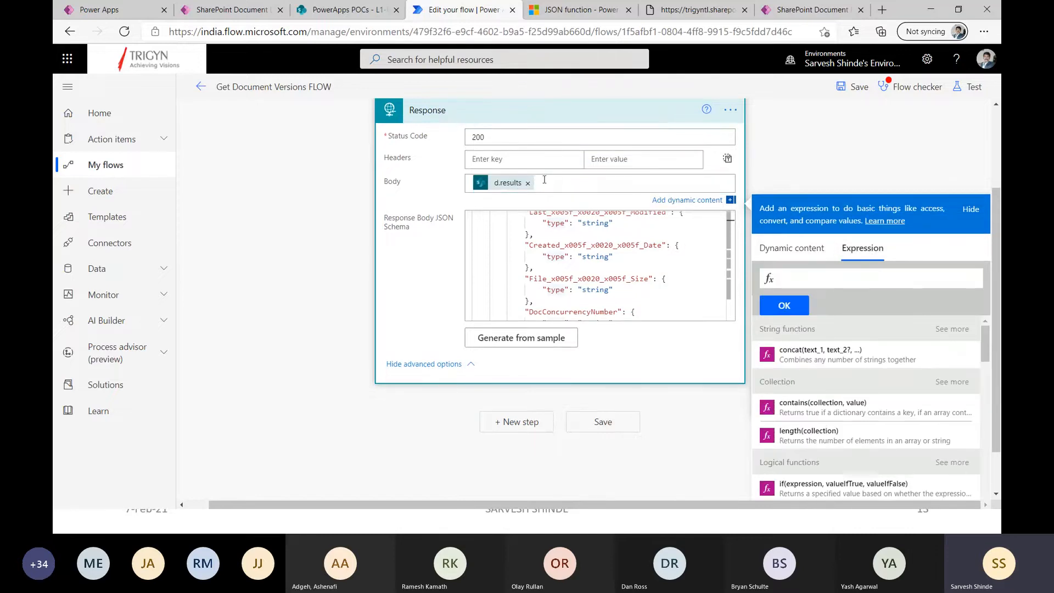
{"action": "left_click", "coordinate": [528, 183]}
{"action": "left_click", "coordinate": [801, 246]}
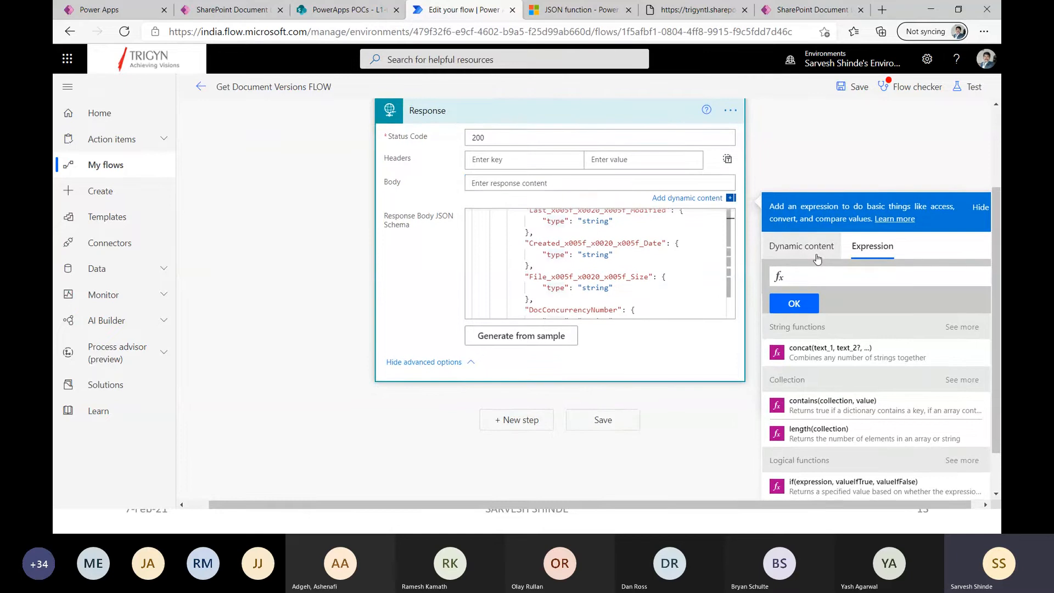
{"action": "left_click", "coordinate": [796, 335]}
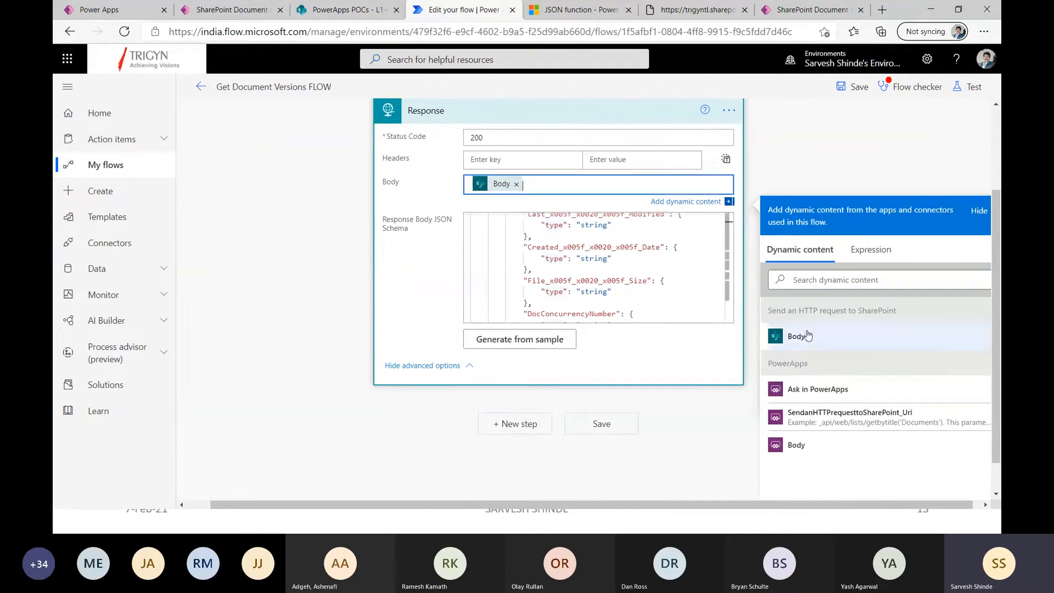
Inspect the Response Body token's HTML and copy its title expression, body('Send_an_HTTP_request_to_SharePoint').
{"action": "right_click", "coordinate": [499, 186]}
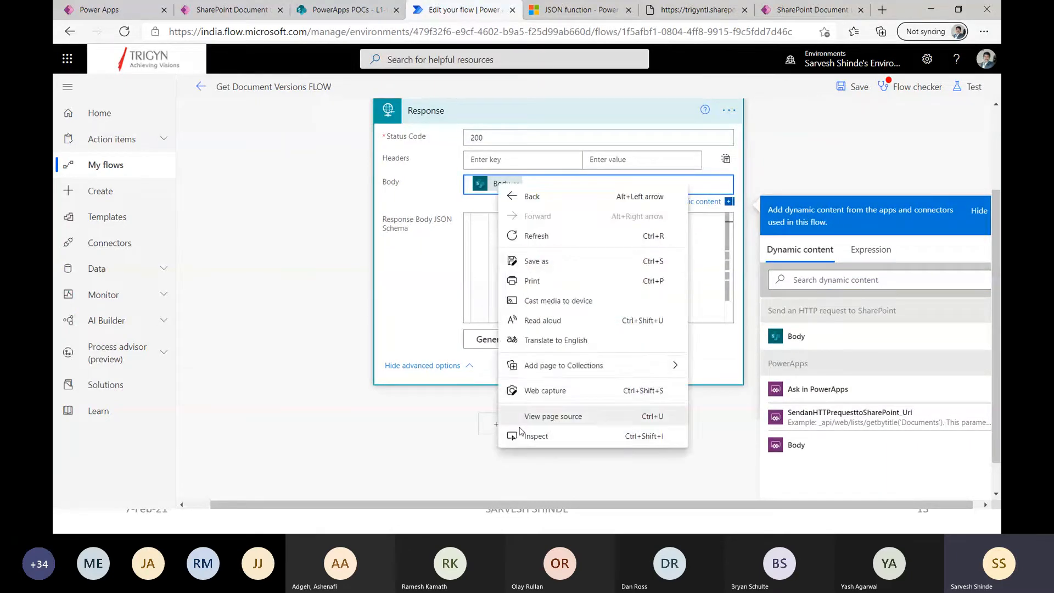
{"action": "left_click", "coordinate": [460, 356]}
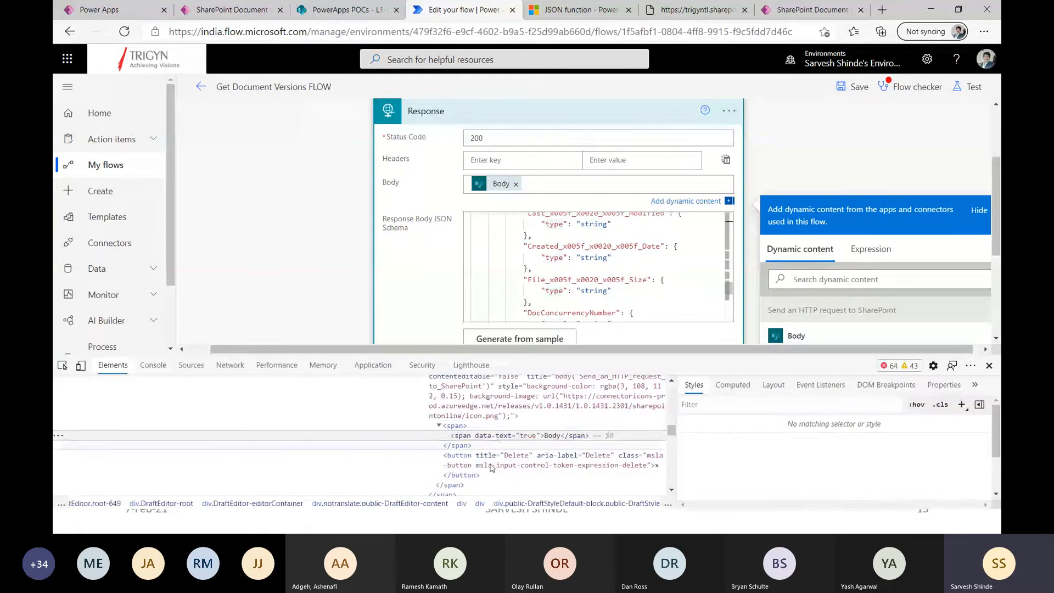
{"action": "scroll", "coordinate": [515, 417], "scroll_direction": "up", "scroll_amount": 1}
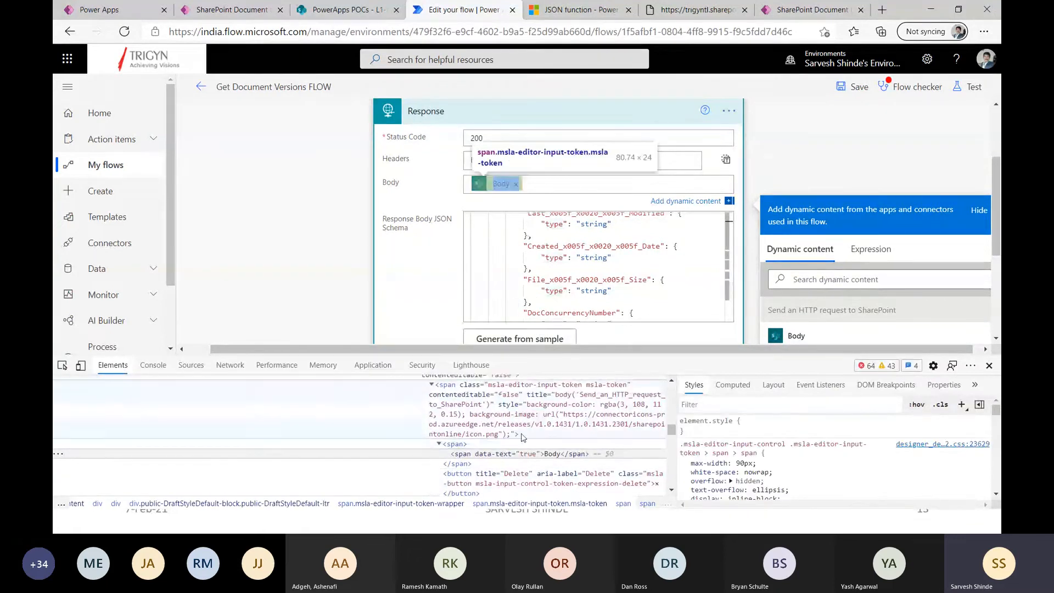
{"action": "double_click", "coordinate": [576, 396]}
{"action": "key", "text": "ctrl+c"}
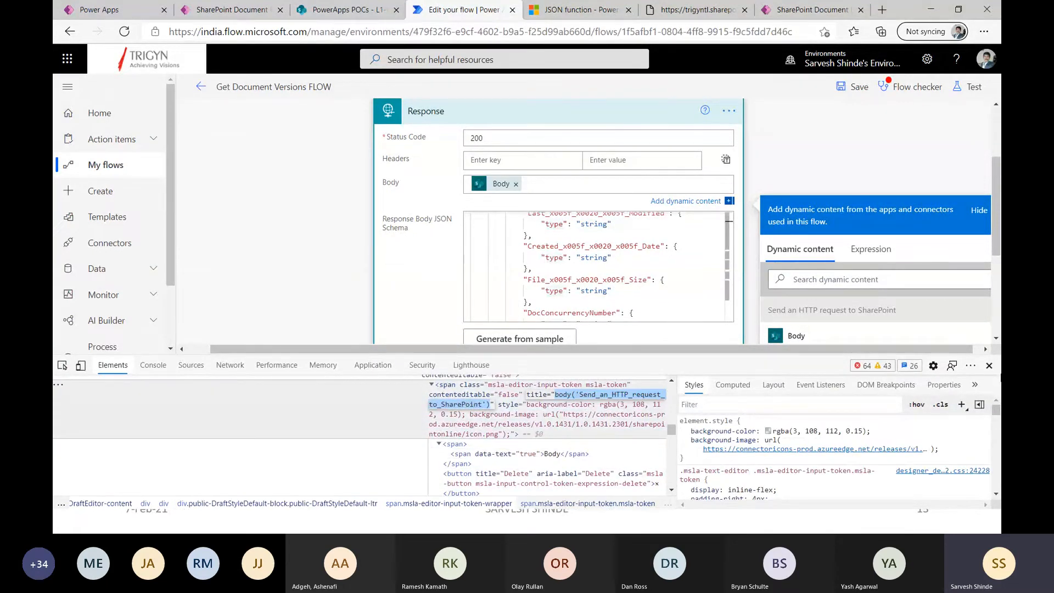
{"action": "left_click", "coordinate": [988, 366]}
Replace the Response Body token with the expression body('Send_an_HTTP_request_to_SharePoint')['d']['results'].
{"action": "left_click", "coordinate": [870, 249]}
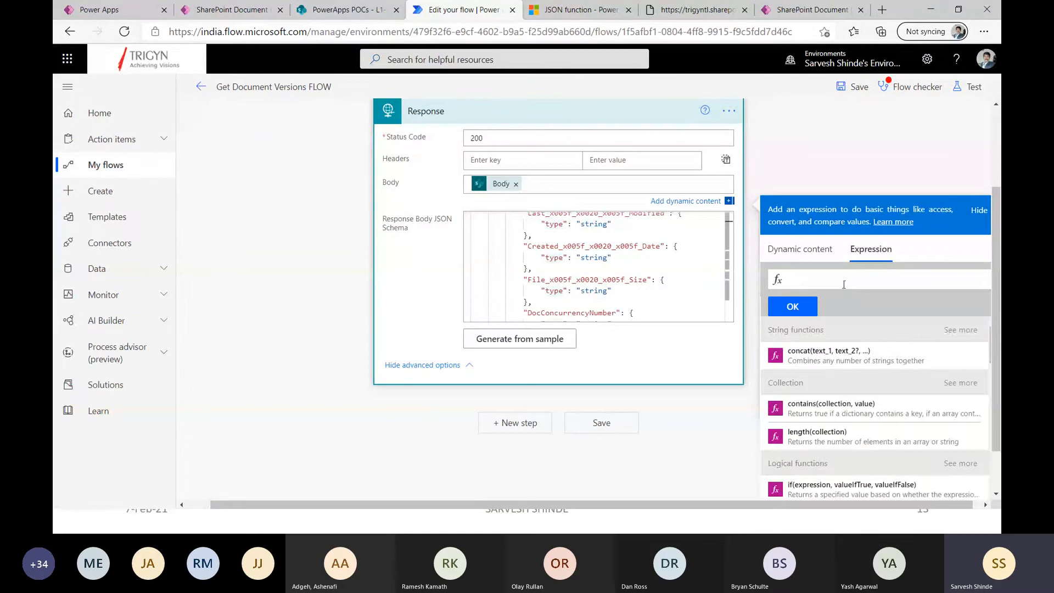
{"action": "key", "text": "ctrl+v"}
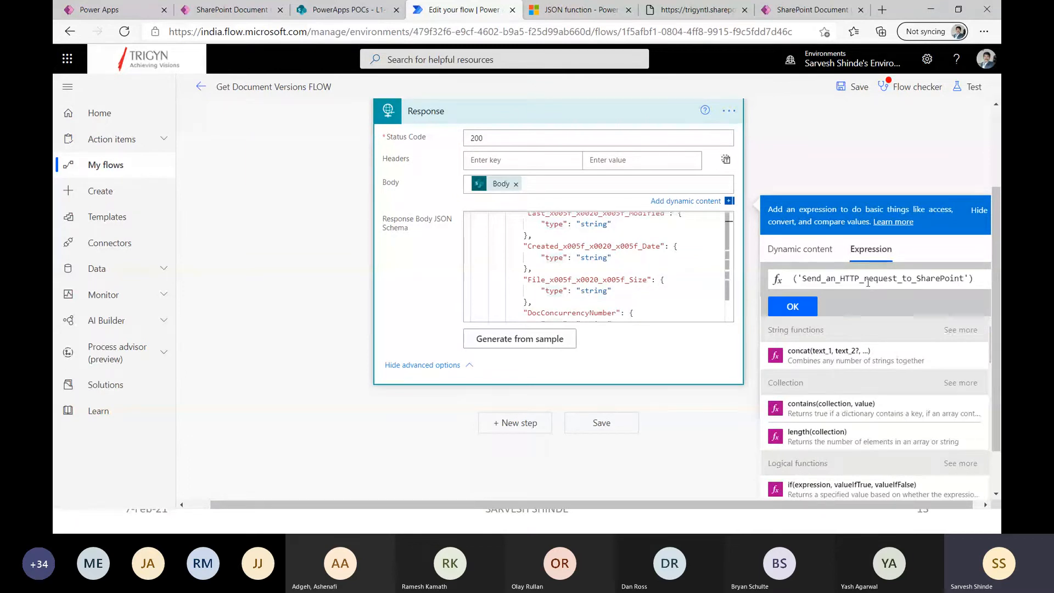
{"action": "type", "text": "[]"}
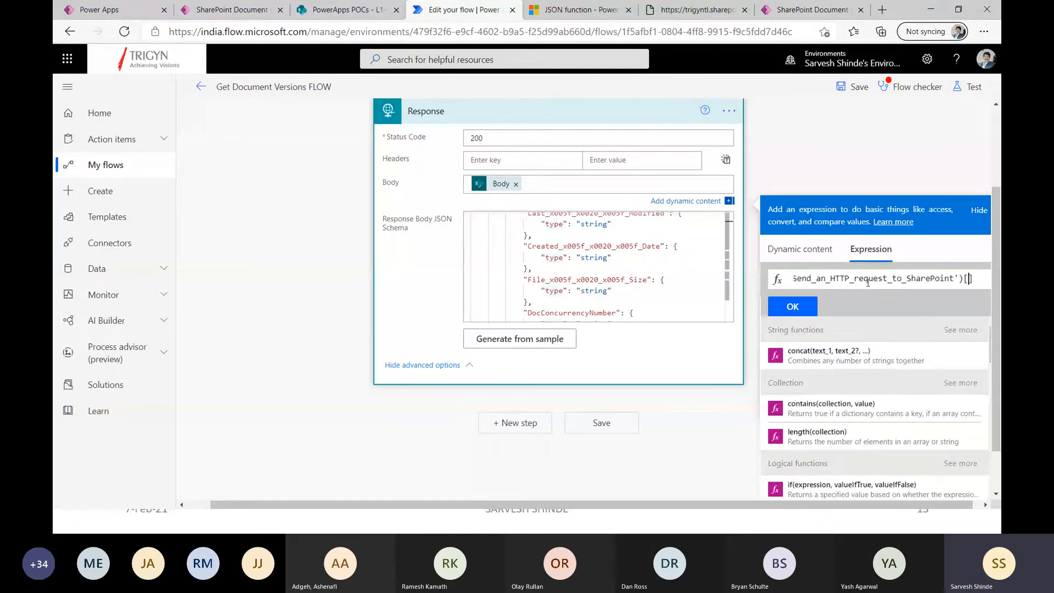
{"action": "type", "text": "'d']"}
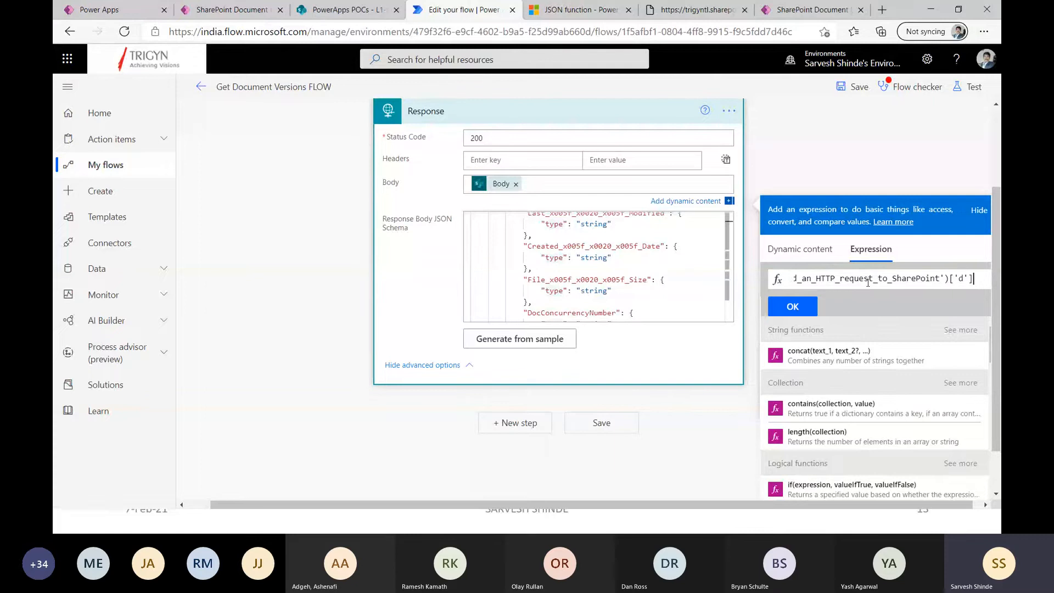
{"action": "type", "text": "[]''"}
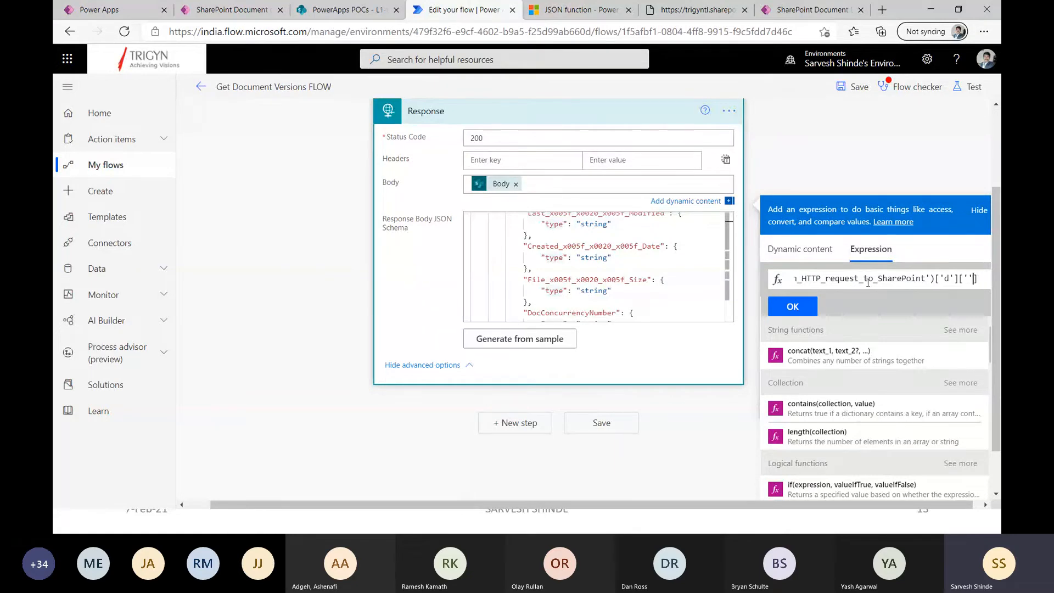
{"action": "type", "text": "results"}
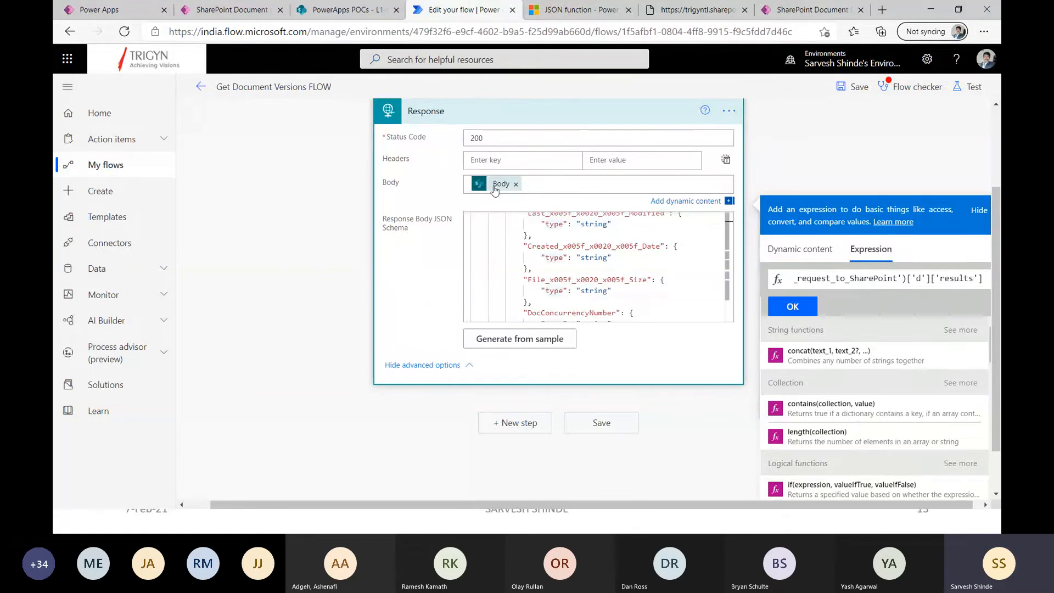
{"action": "left_click", "coordinate": [516, 184]}
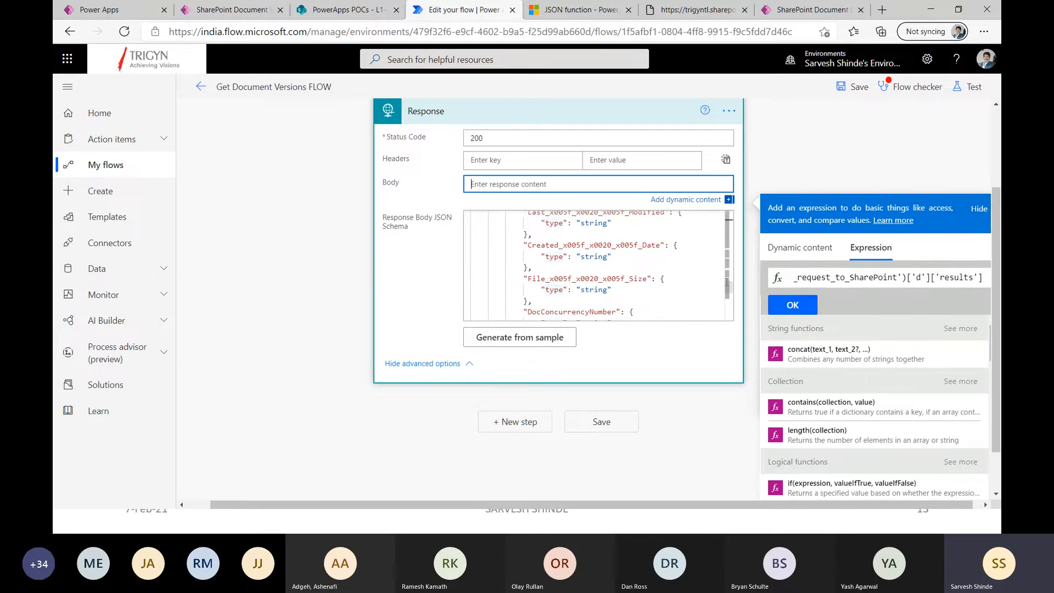
{"action": "left_click", "coordinate": [792, 306]}
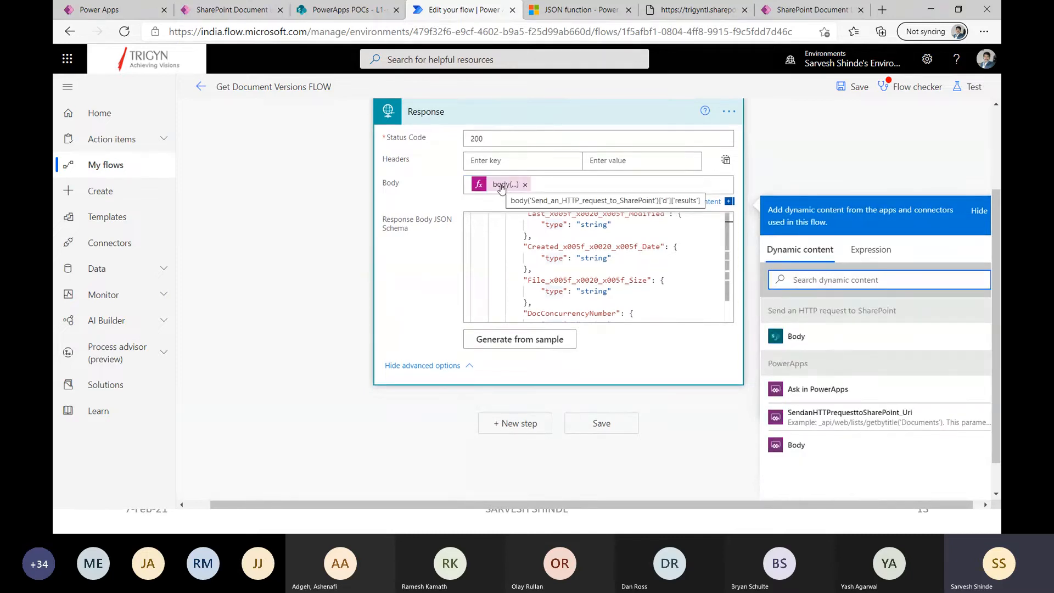
Leave the Get Document Versions FLOW editor and discard the unsaved changes.
{"action": "scroll", "coordinate": [501, 188], "scroll_direction": "up", "scroll_amount": 1}
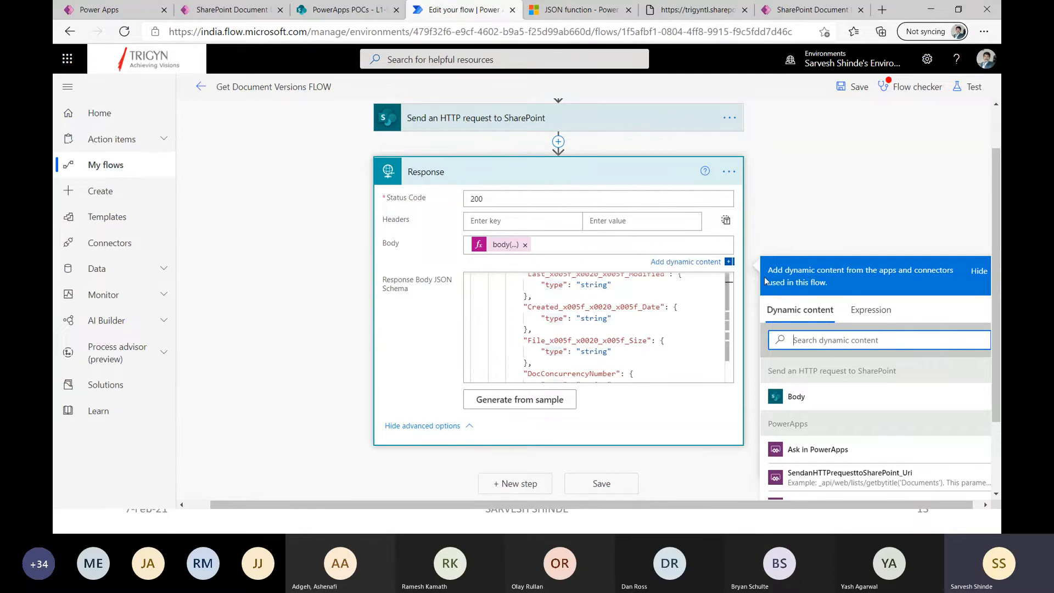
{"action": "left_click", "coordinate": [870, 309]}
{"action": "left_click", "coordinate": [804, 317]}
{"action": "left_click", "coordinate": [201, 87]}
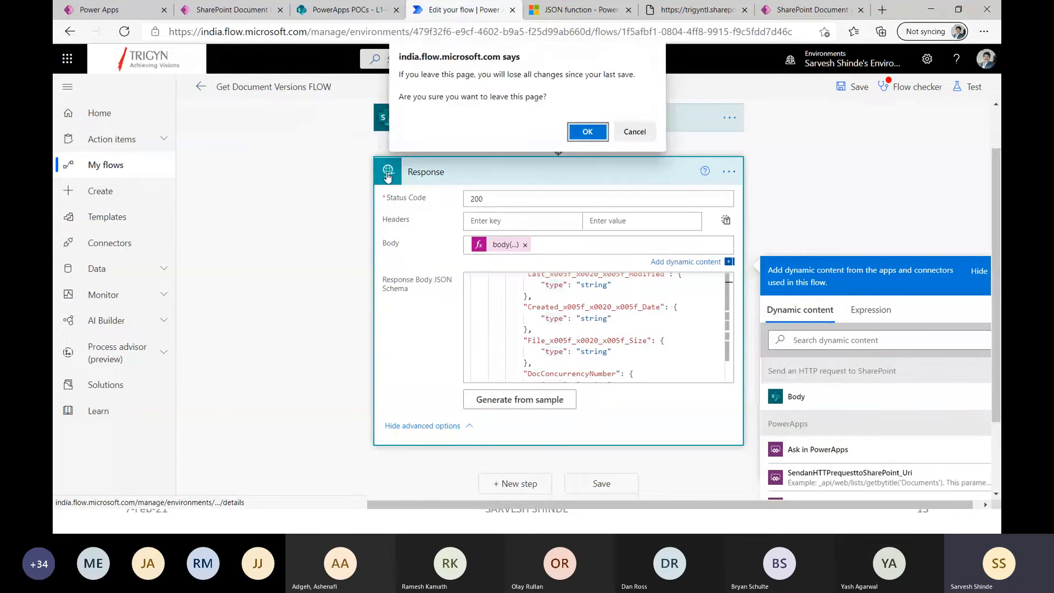
{"action": "left_click", "coordinate": [570, 134]}
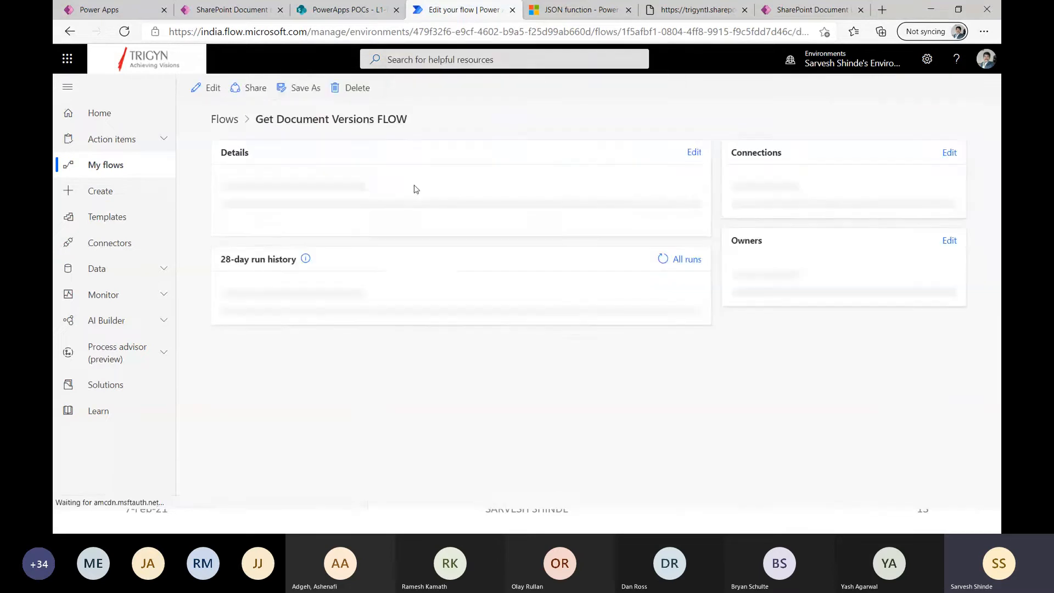
Switch to Power Apps Studio, preview the versions of Attachment5 - Copy (8) - Copy - Copy.pdf, and exit the preview.
{"action": "left_click", "coordinate": [230, 9]}
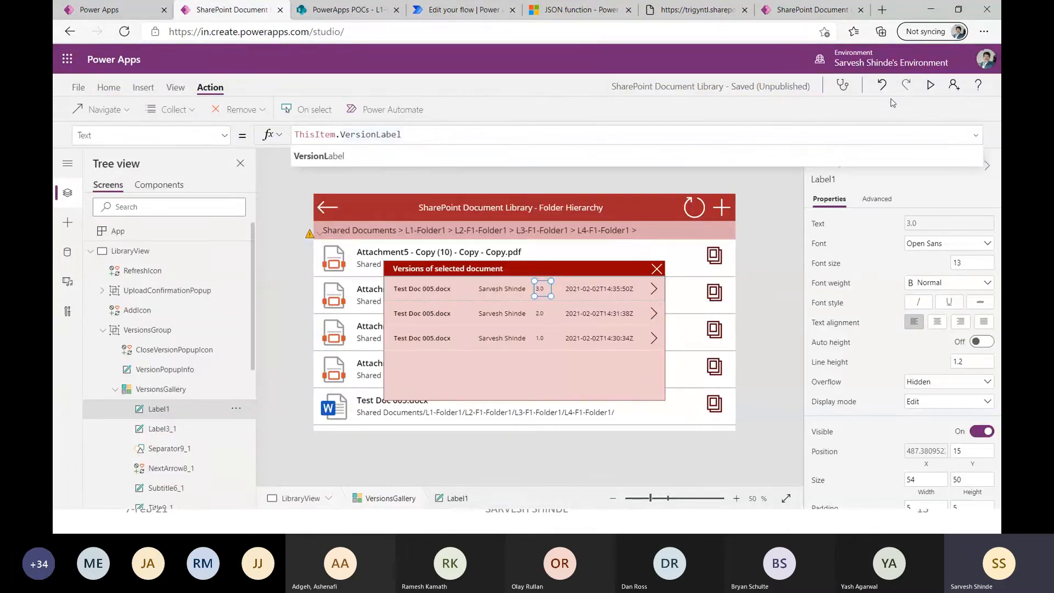
{"action": "left_click", "coordinate": [930, 84]}
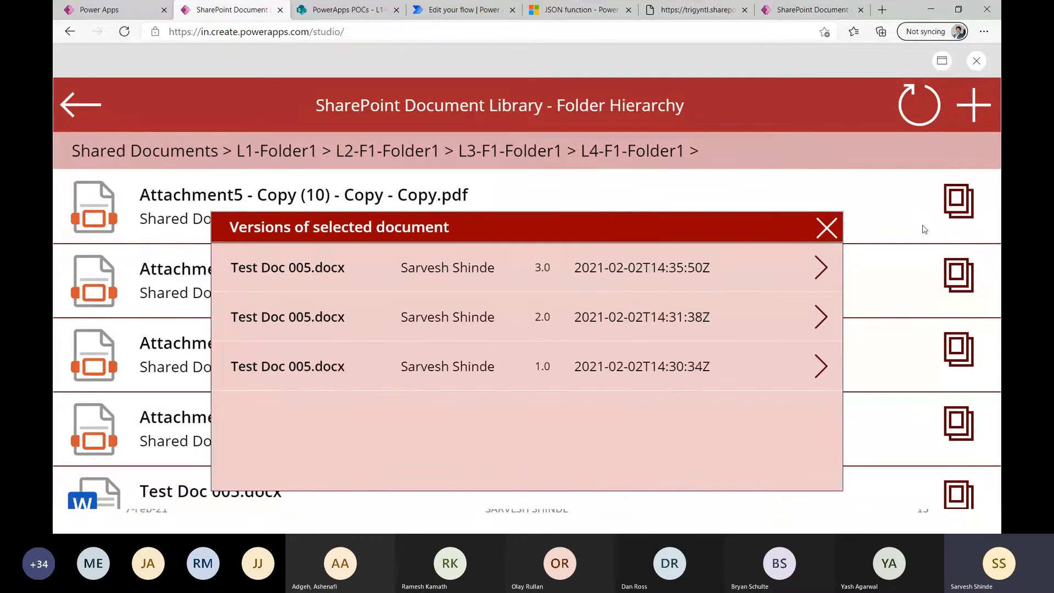
{"action": "left_click", "coordinate": [826, 227]}
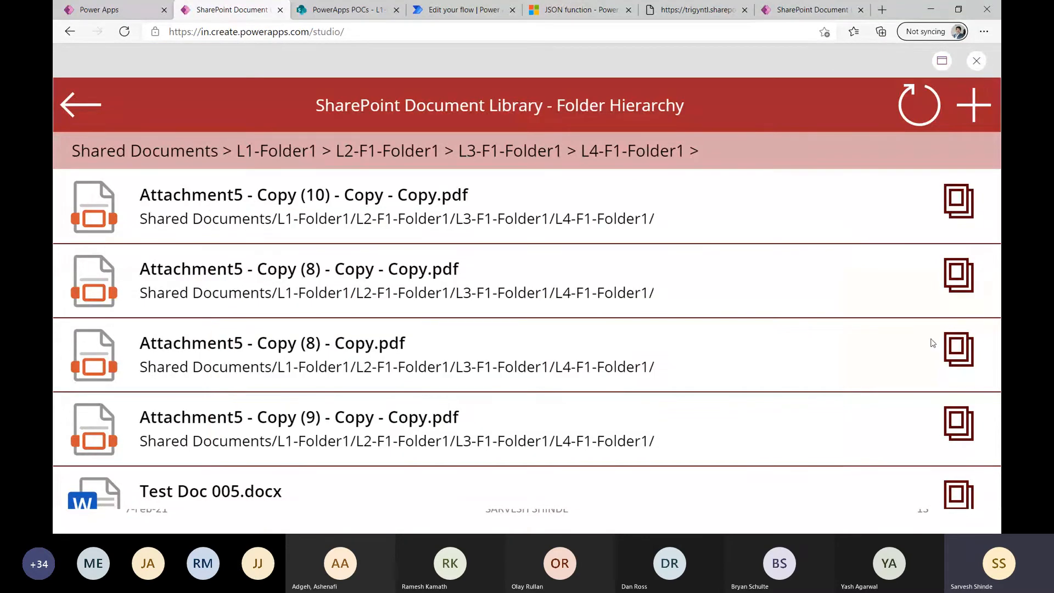
{"action": "left_click", "coordinate": [959, 276]}
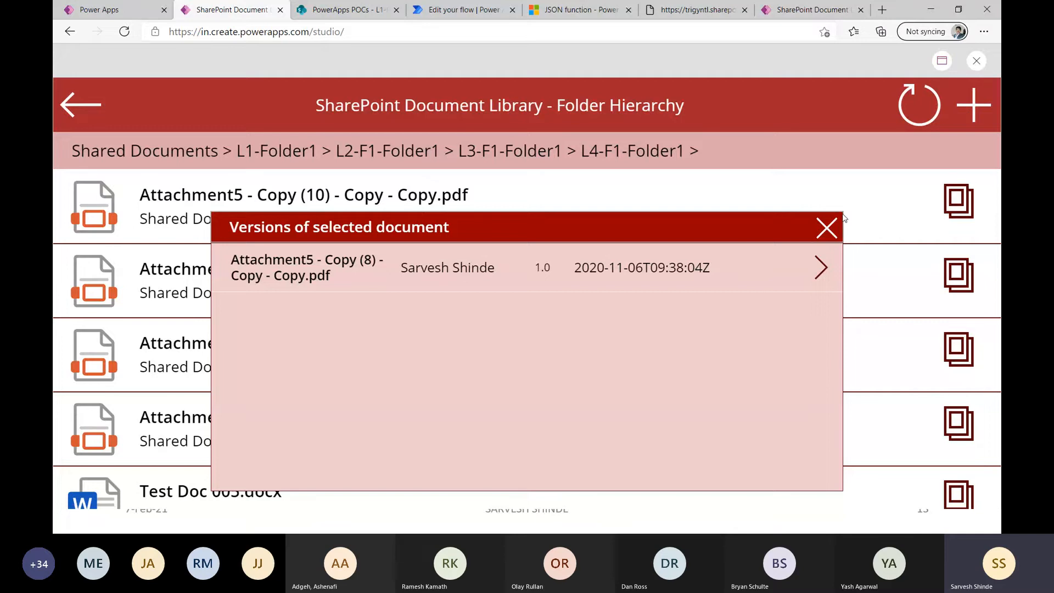
{"action": "left_click", "coordinate": [828, 228]}
{"action": "left_click", "coordinate": [975, 61]}
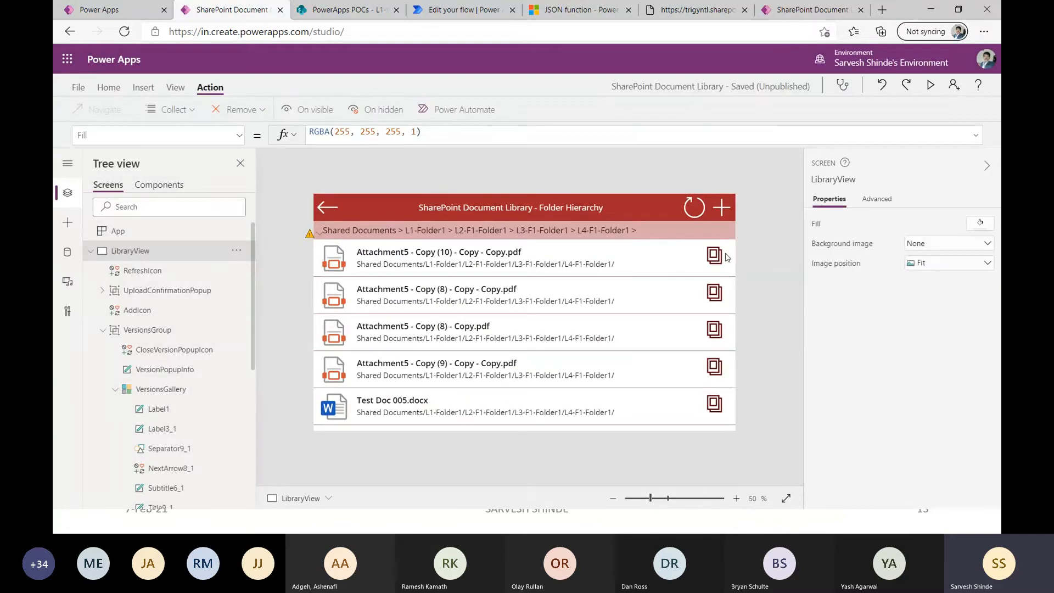
Expand the versions icon's OnSelect formula and highlight the GetDocumentVersionsFLOW call and its ThisItem.ID argument.
{"action": "left_click", "coordinate": [716, 255]}
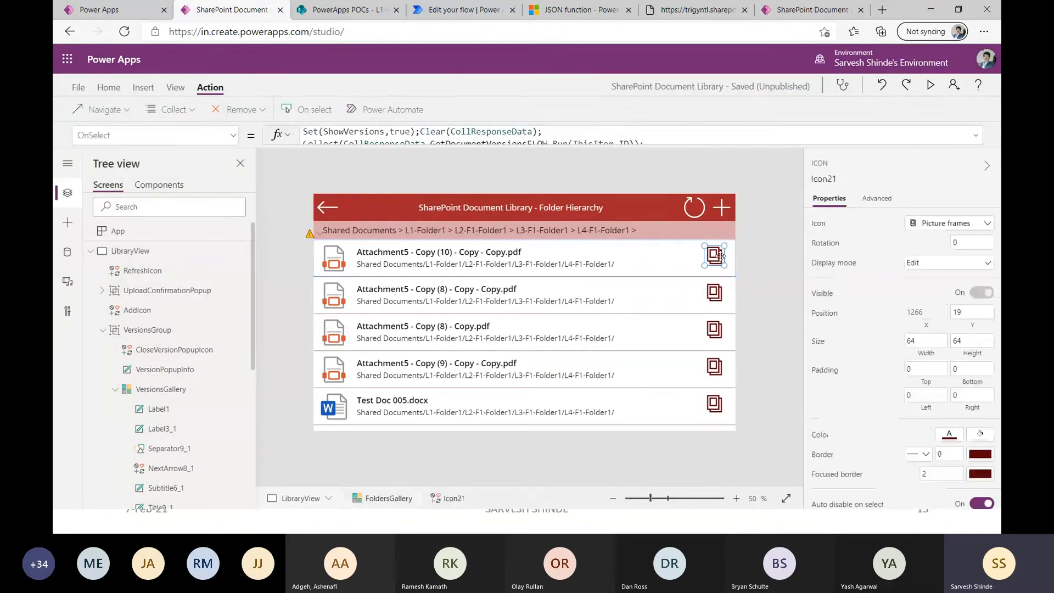
{"action": "left_click", "coordinate": [975, 134]}
{"action": "double_click", "coordinate": [543, 145]}
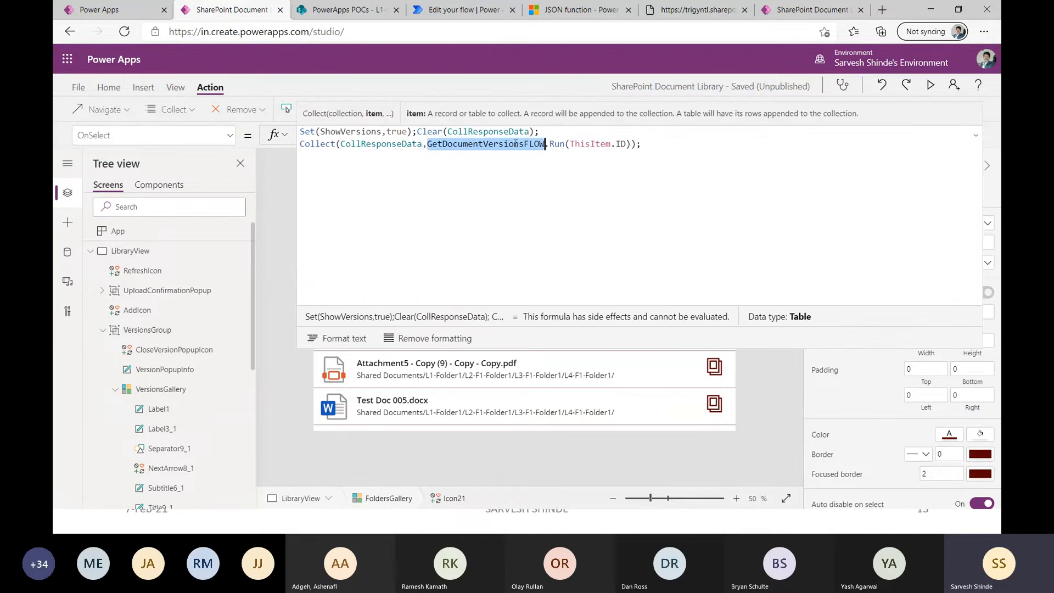
{"action": "left_click_drag", "start_coordinate": [569, 144], "coordinate": [627, 140]}
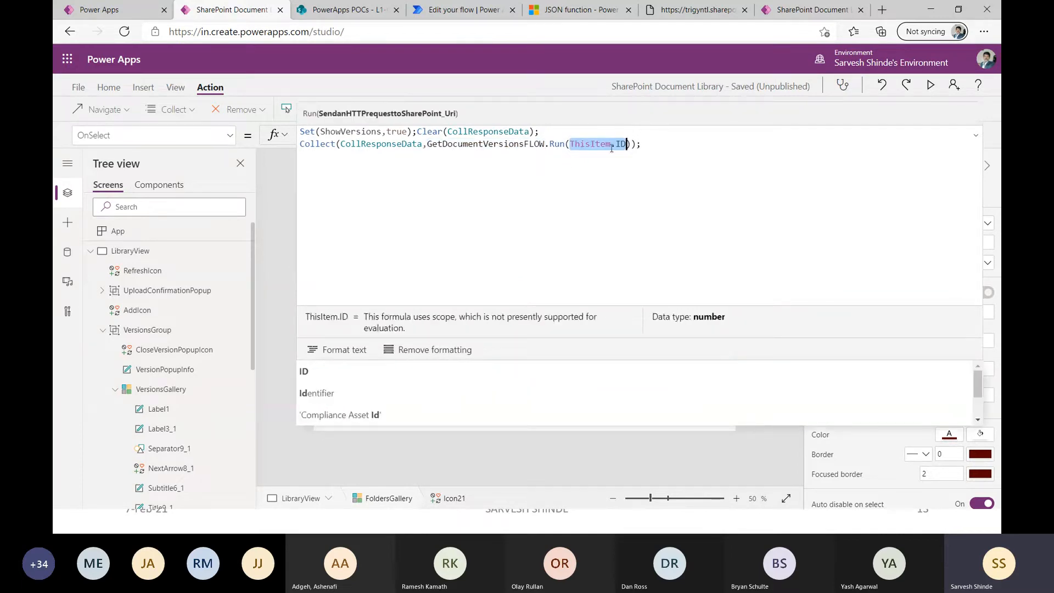
{"action": "left_click", "coordinate": [641, 144]}
Expand the data preview of the CollResponseData collection from the formula and look through its columns.
{"action": "double_click", "coordinate": [391, 142]}
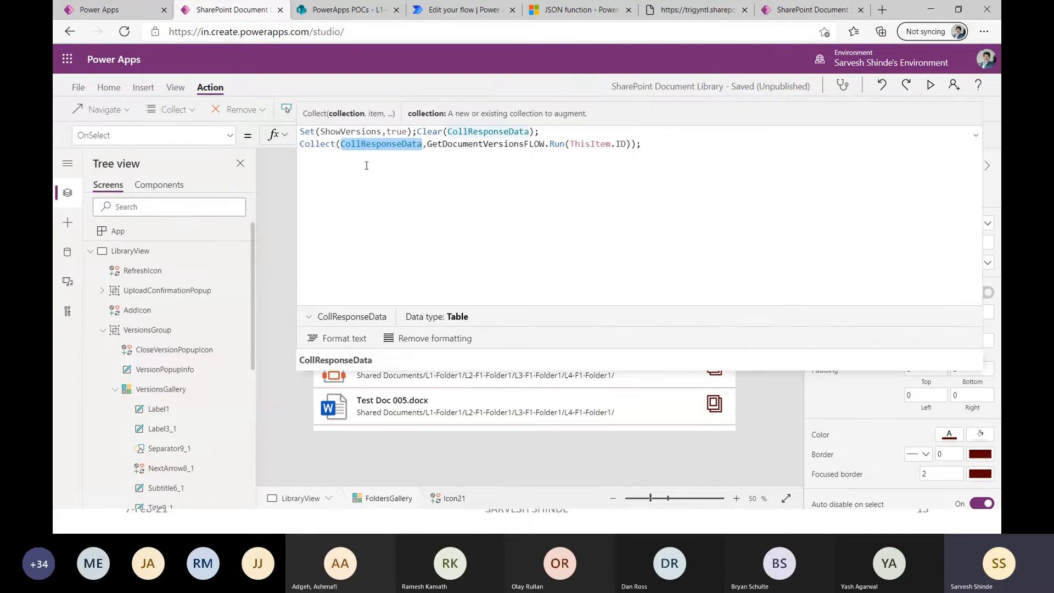
{"action": "left_click", "coordinate": [308, 317]}
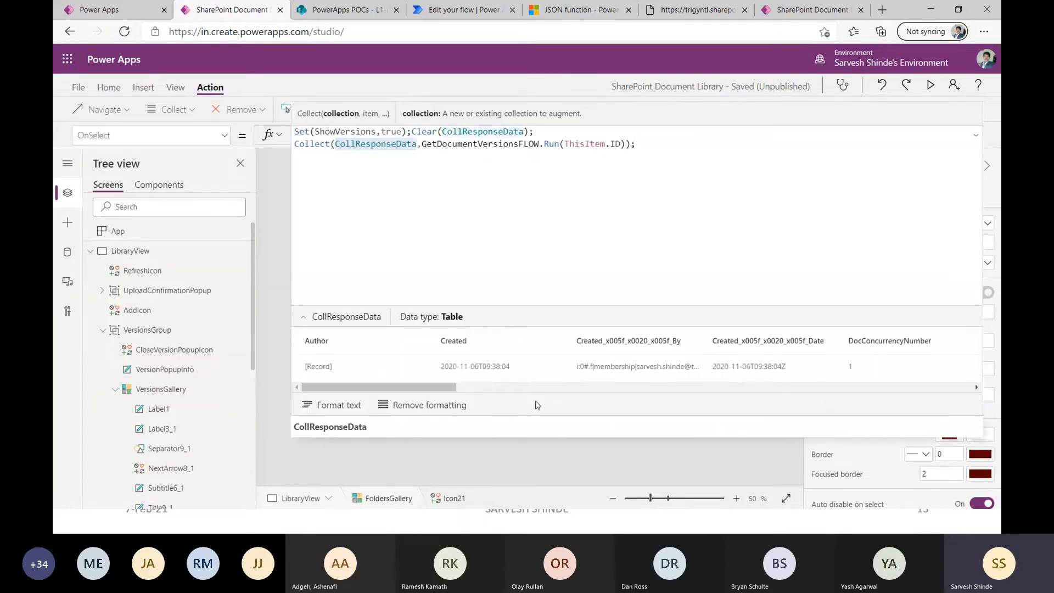
{"action": "left_click_drag", "start_coordinate": [542, 417], "coordinate": [532, 196]}
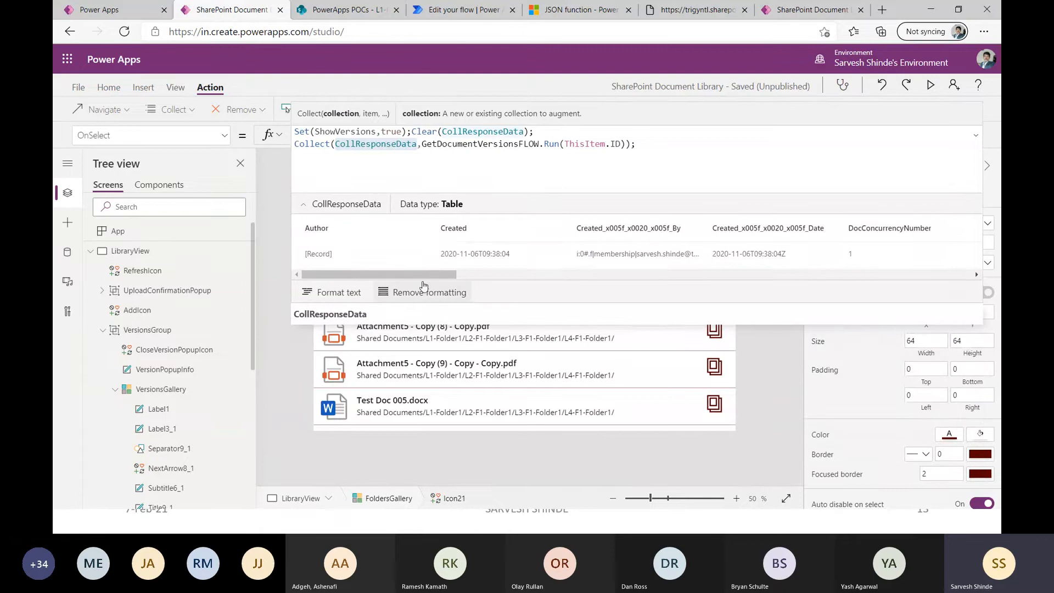
{"action": "left_click_drag", "start_coordinate": [436, 275], "coordinate": [777, 296]}
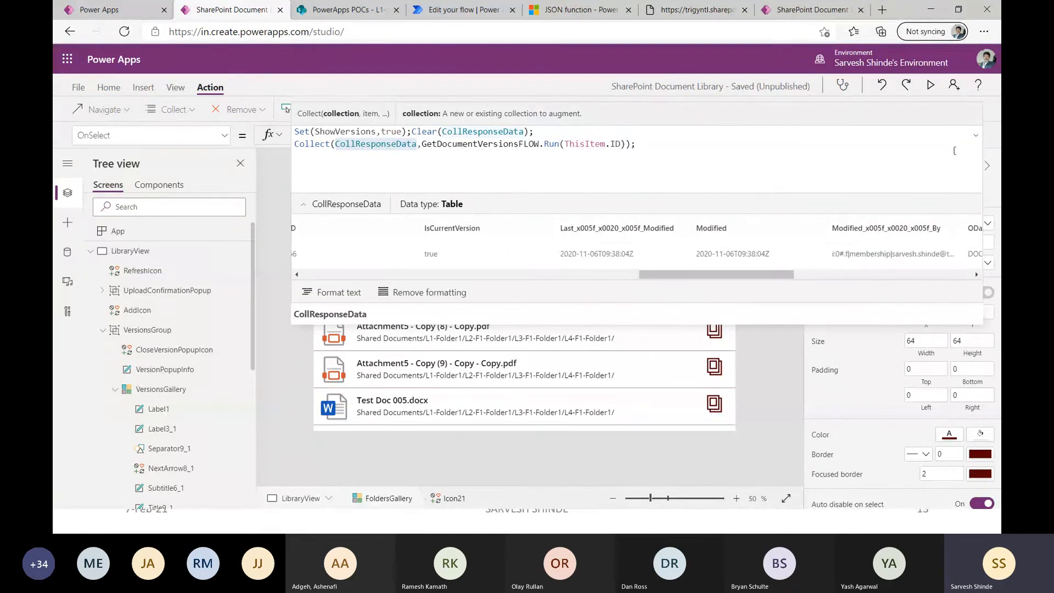
Preview the app, open version 1.0 of Test Doc 005.docx from its version list in Word, and close it.
{"action": "left_click", "coordinate": [930, 86]}
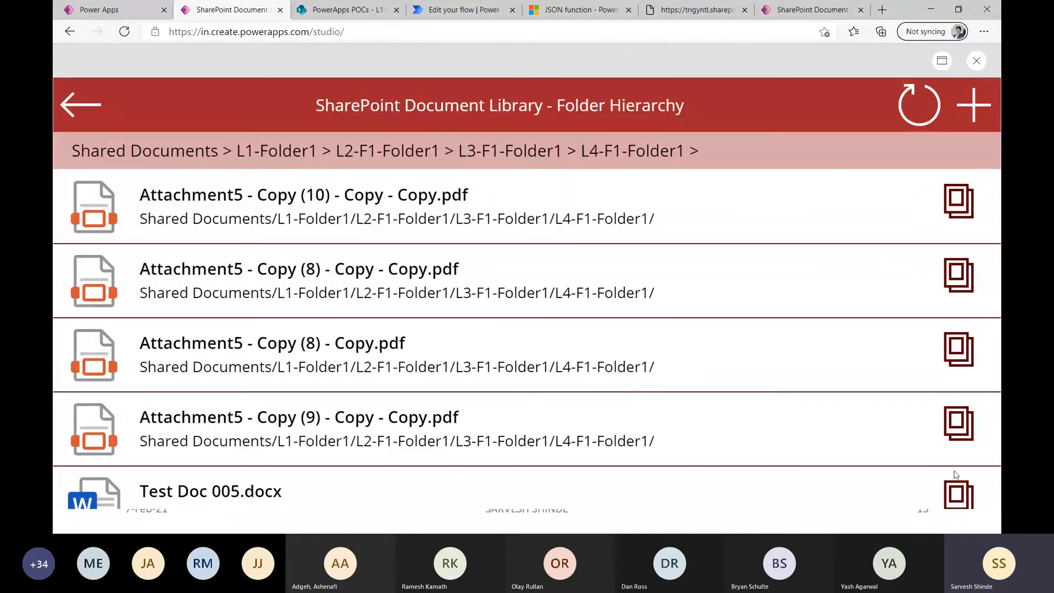
{"action": "left_click", "coordinate": [958, 493]}
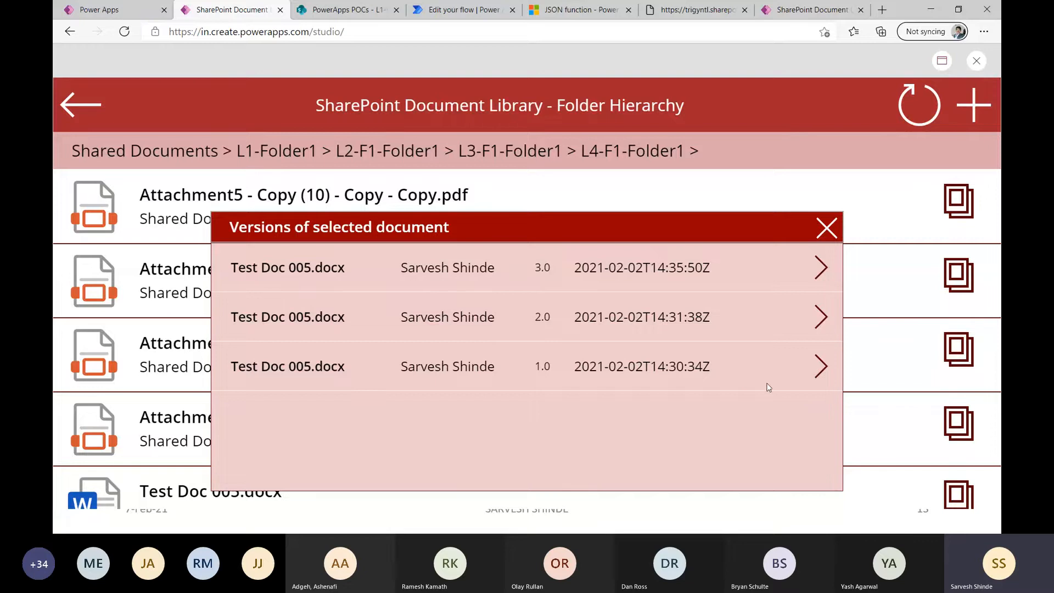
{"action": "left_click", "coordinate": [820, 366]}
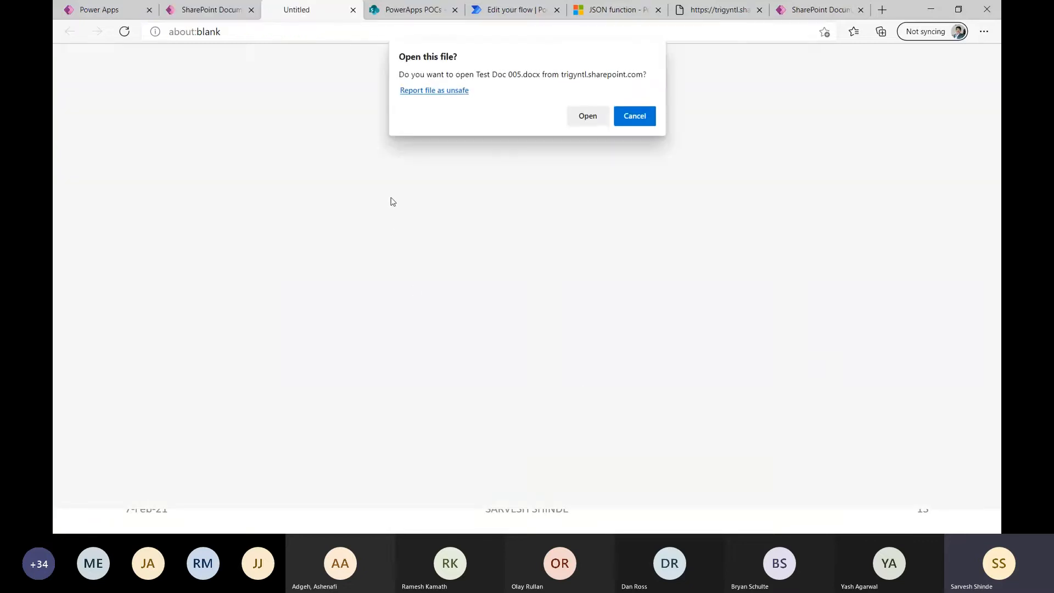
{"action": "left_click", "coordinate": [595, 116]}
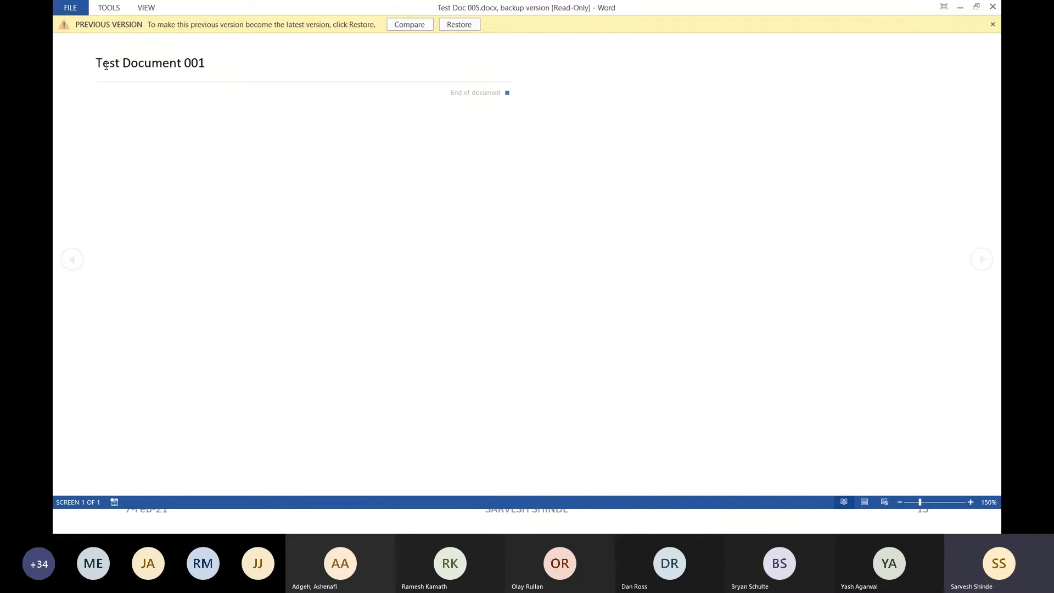
{"action": "left_click", "coordinate": [992, 7]}
{"action": "left_click", "coordinate": [236, 12]}
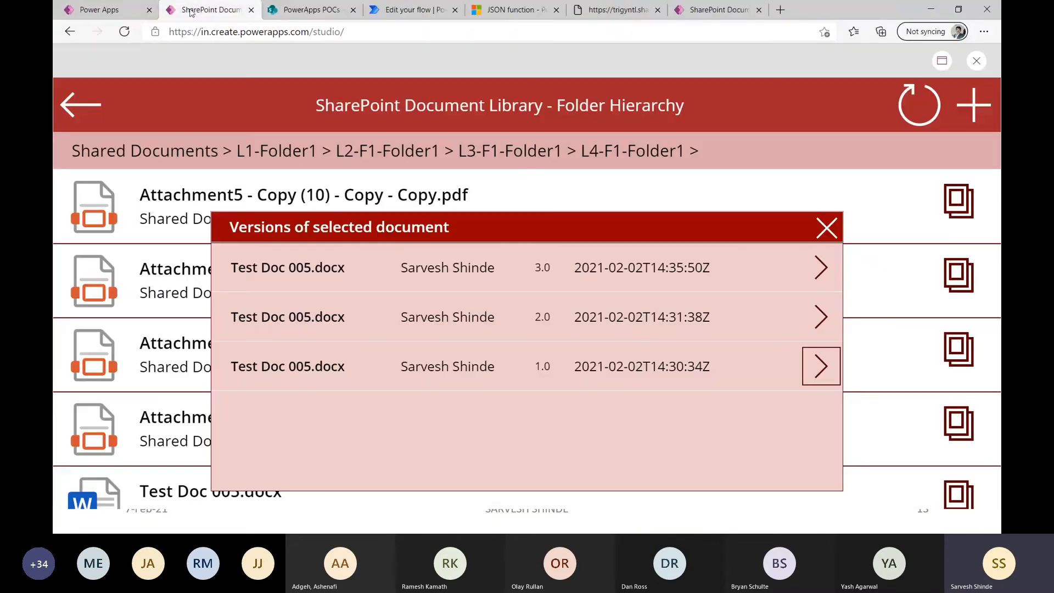
Open version 2.0 of Test Doc 005.docx in Word, close it with its blank browser tab, and exit the app preview.
{"action": "left_click", "coordinate": [818, 317]}
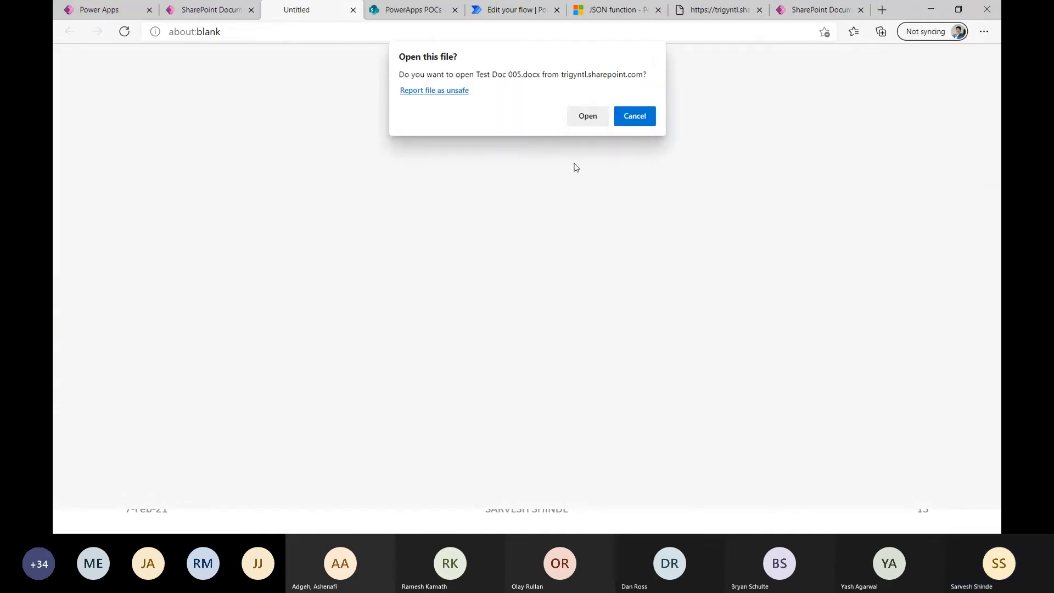
{"action": "left_click", "coordinate": [587, 115]}
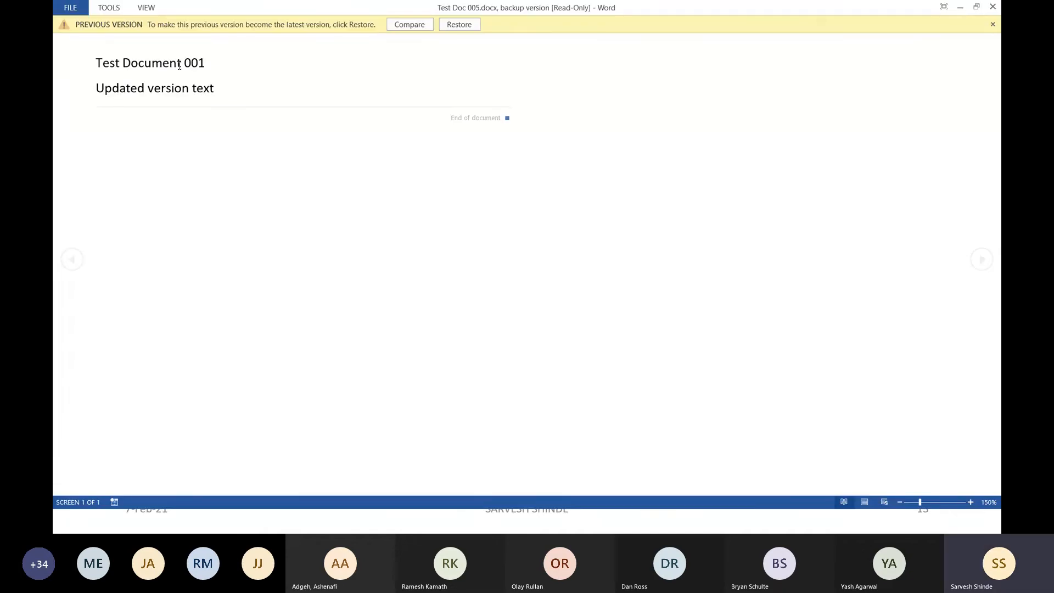
{"action": "left_click", "coordinate": [992, 7]}
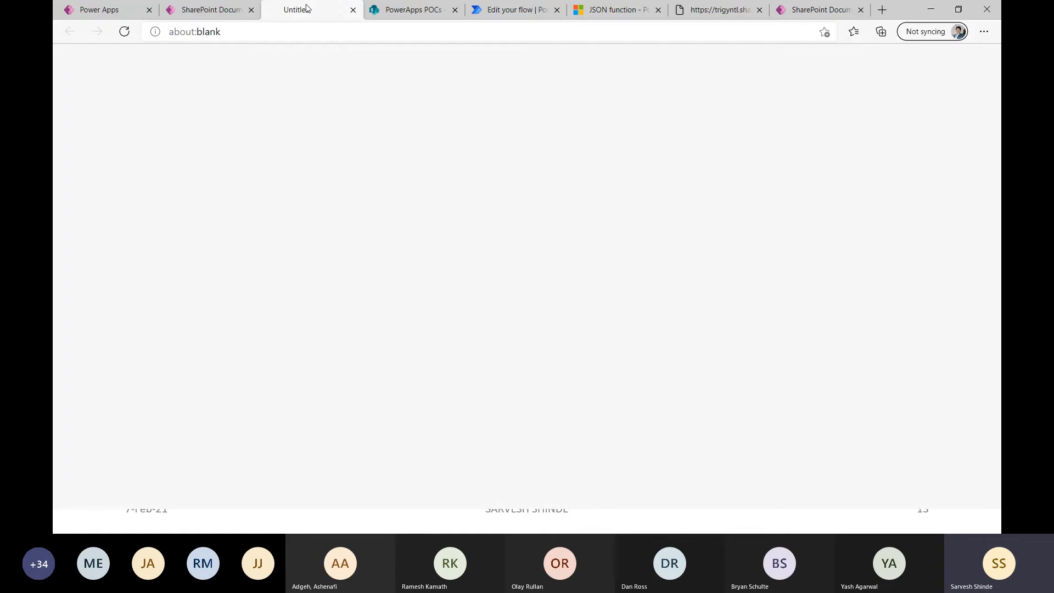
{"action": "left_click", "coordinate": [353, 10]}
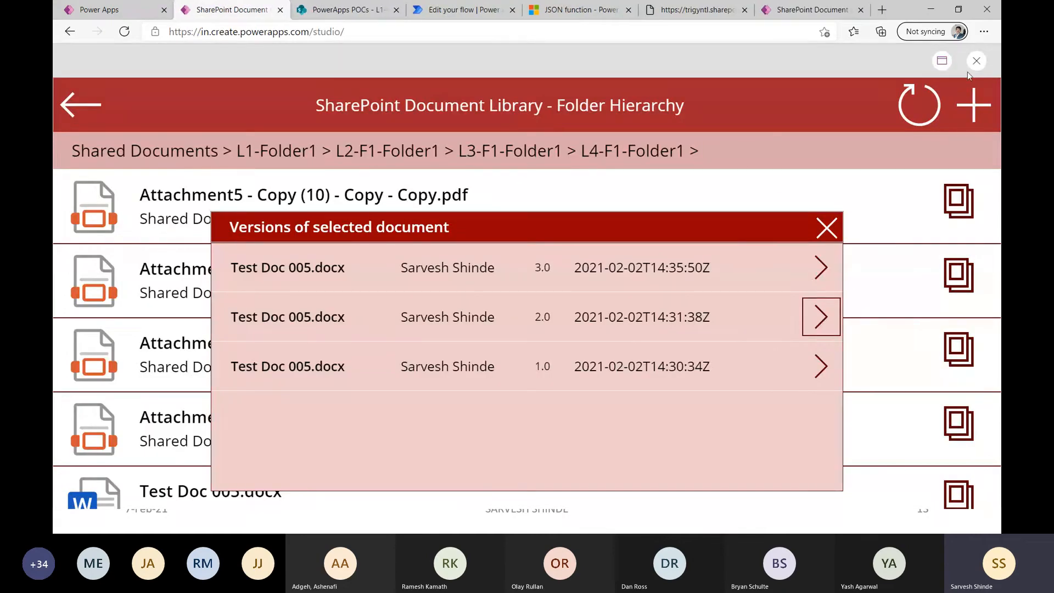
{"action": "left_click", "coordinate": [976, 60]}
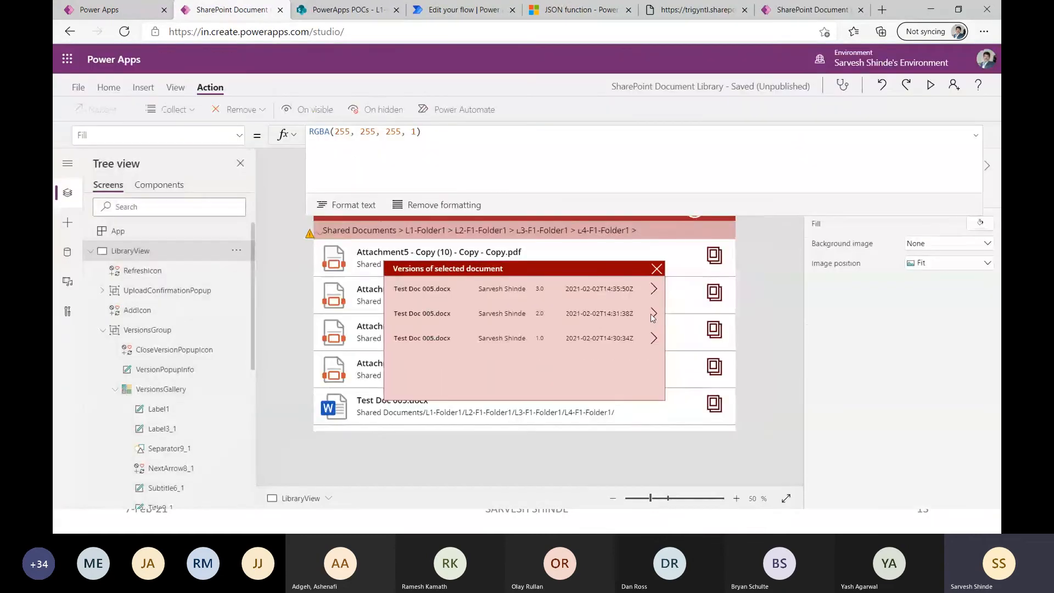
Examine the OnSelect Launch formula of the versions gallery arrow, highlighting _vti_history/, VersionId and the whole expression, and collapse the formula.
{"action": "left_click", "coordinate": [650, 320]}
{"action": "left_click", "coordinate": [654, 295]}
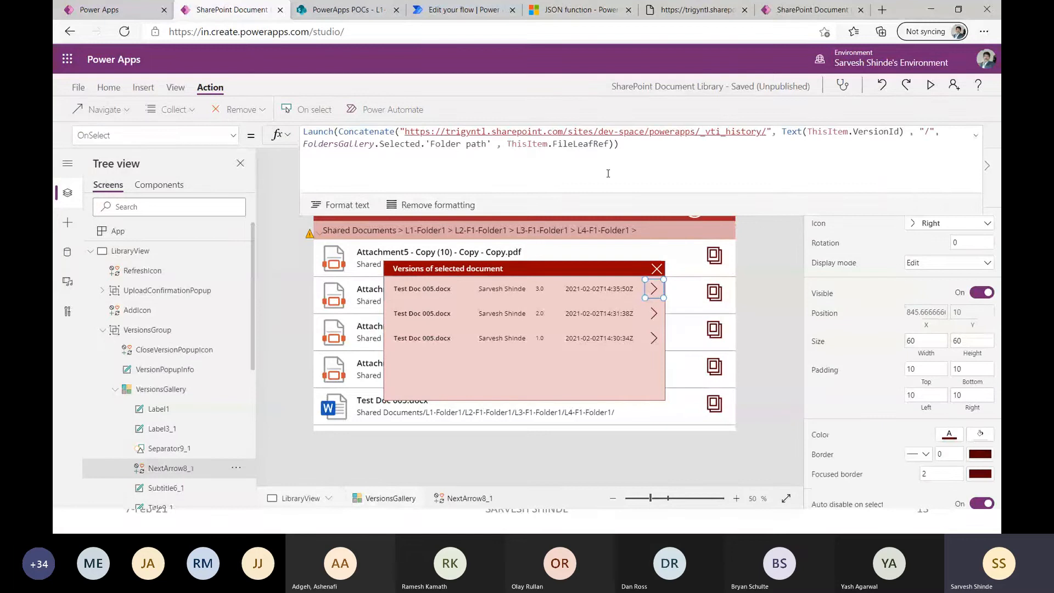
{"action": "left_click", "coordinate": [321, 136]}
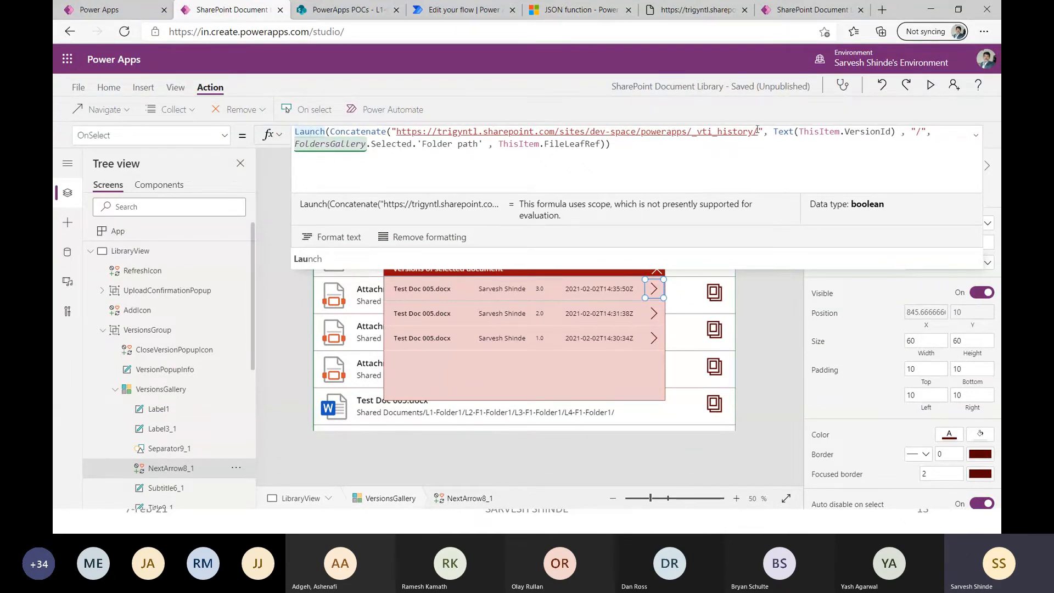
{"action": "left_click_drag", "start_coordinate": [759, 132], "coordinate": [691, 131]}
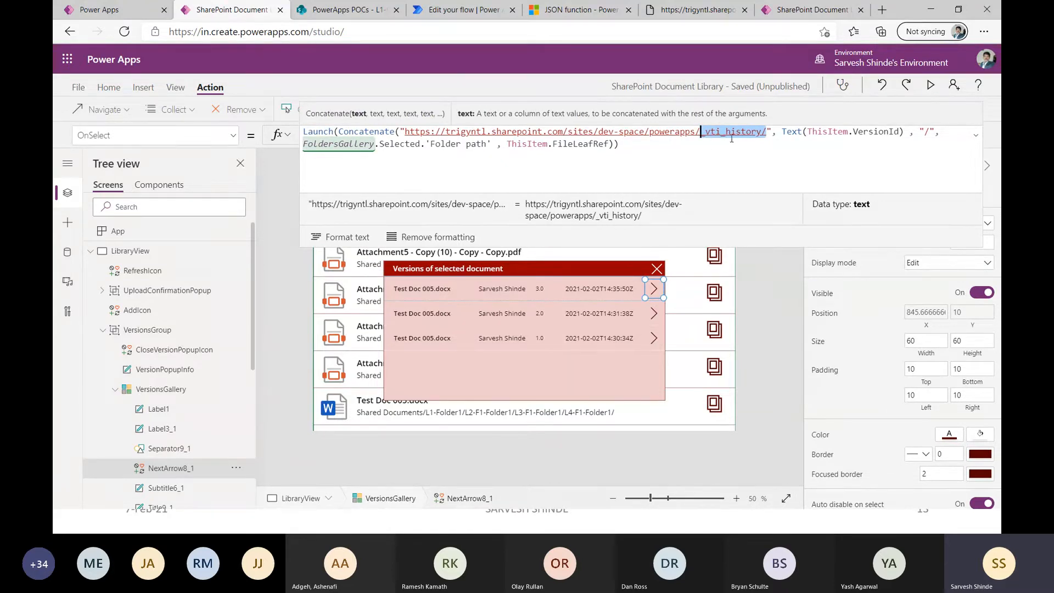
{"action": "double_click", "coordinate": [869, 132]}
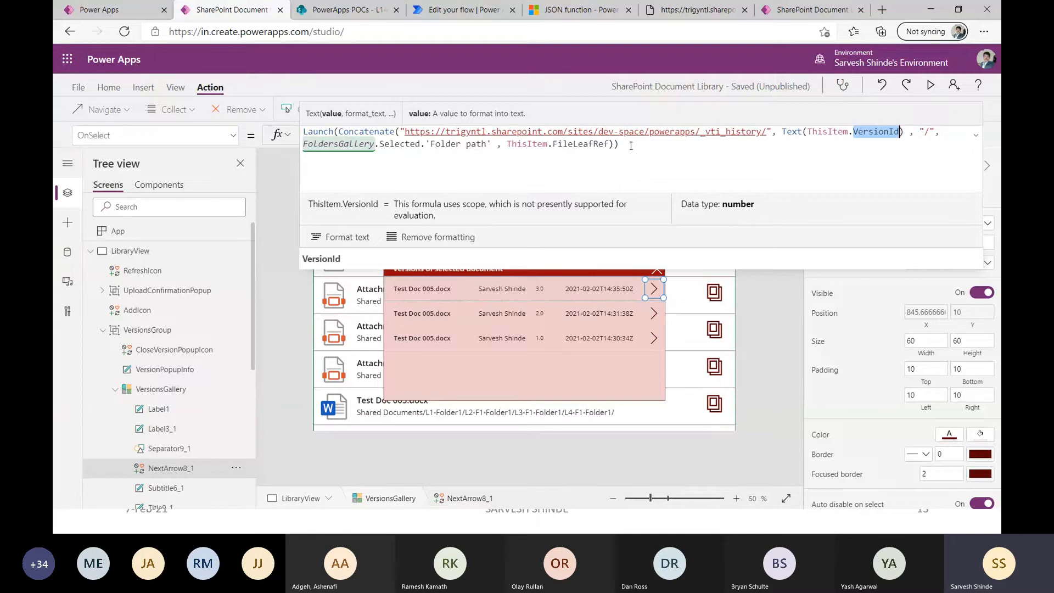
{"action": "left_click_drag", "start_coordinate": [630, 146], "coordinate": [297, 136]}
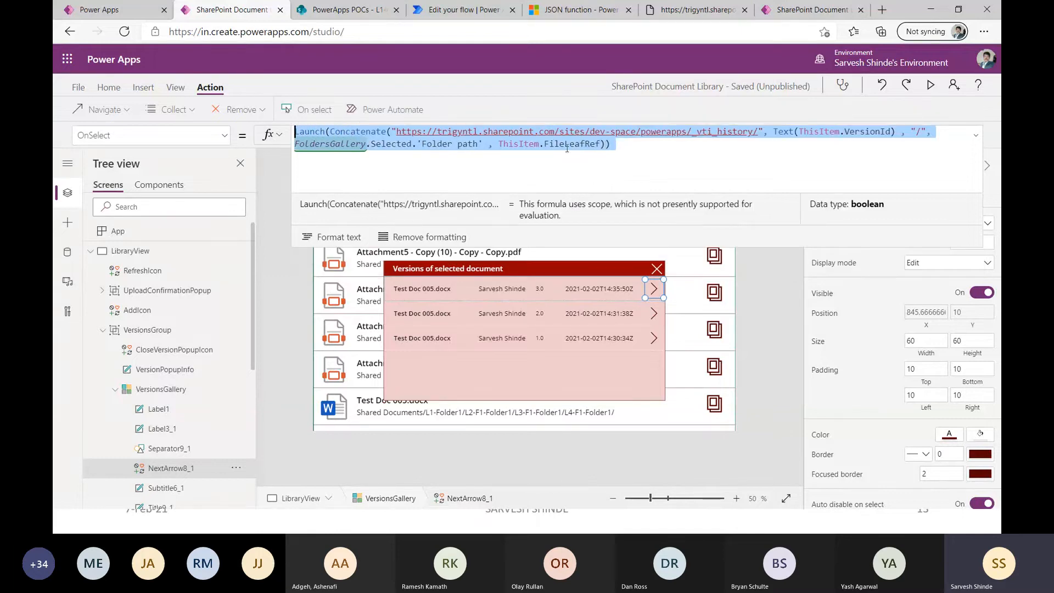
{"action": "left_click", "coordinate": [666, 145]}
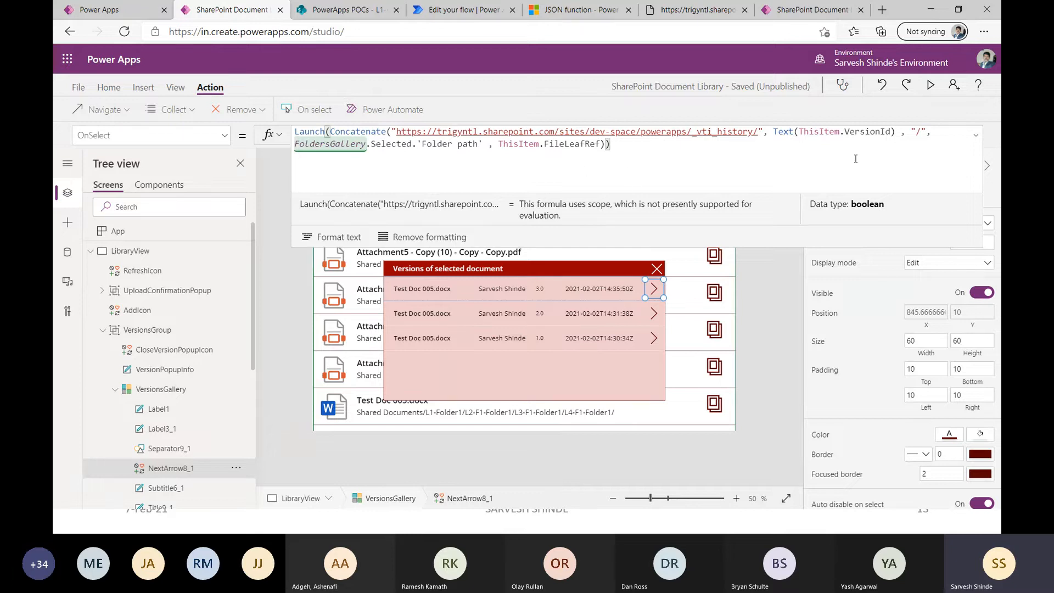
{"action": "left_click", "coordinate": [975, 135]}
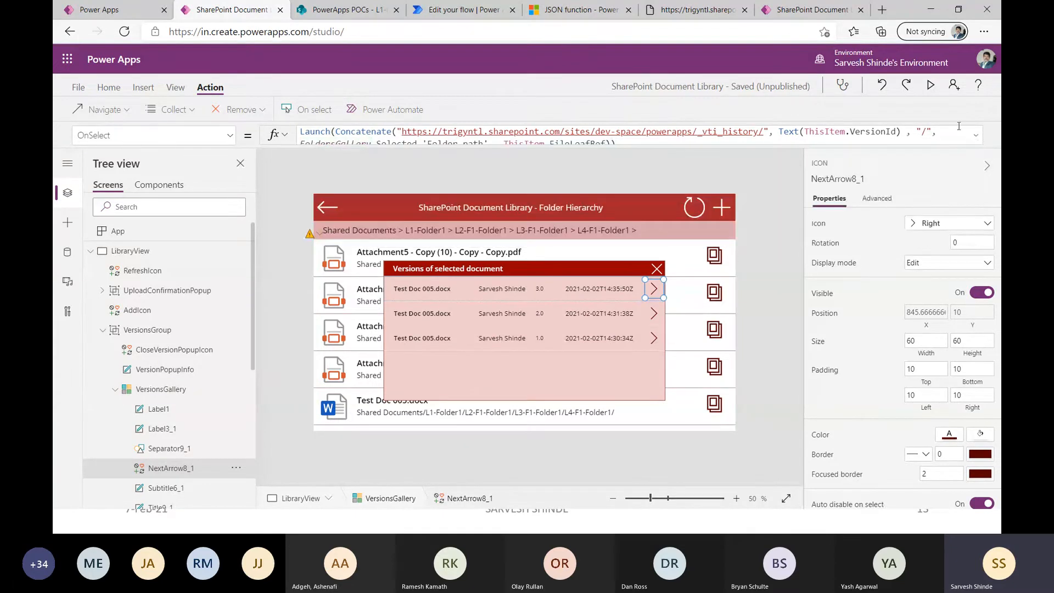
{"action": "left_click", "coordinate": [931, 86]}
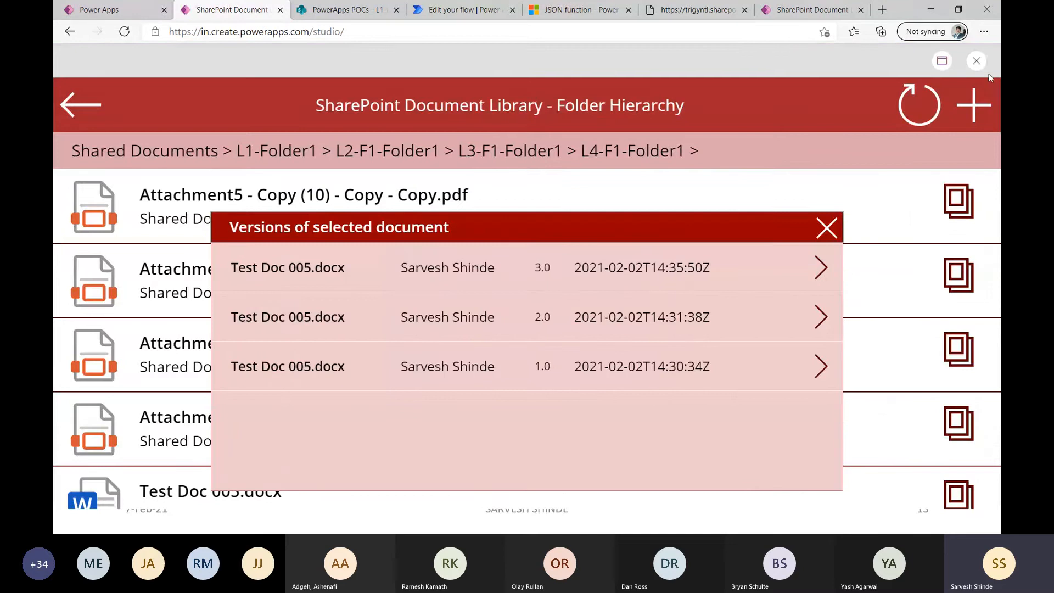
{"action": "left_click", "coordinate": [977, 61]}
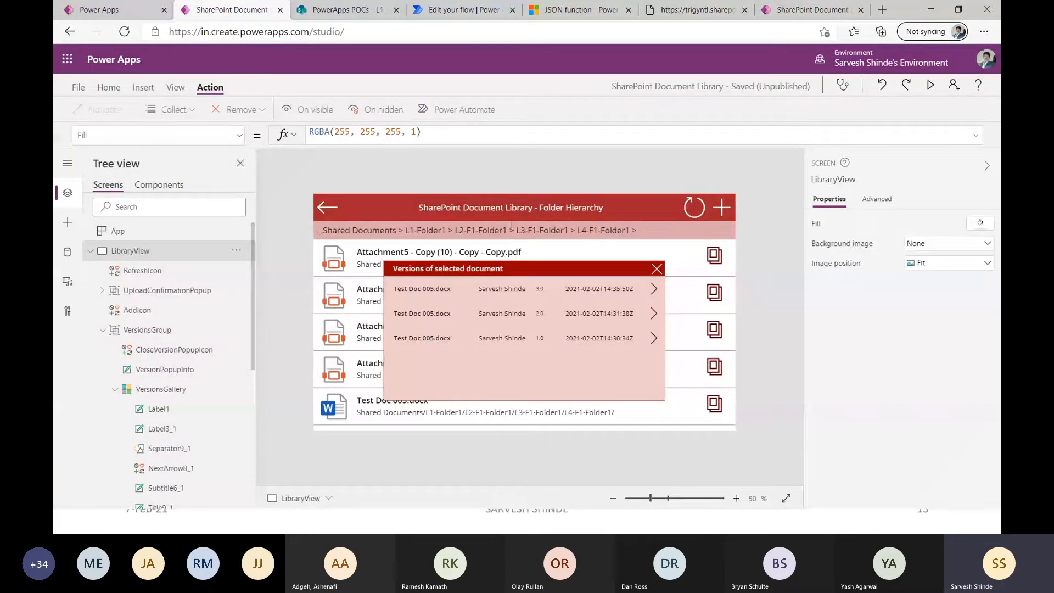
Switch to the PowerPoint slide show and advance to the Tips and Tricks slide.
{"action": "key", "text": "alt+Tab"}
{"action": "key", "text": "Tab"}
{"action": "key", "text": "Tab"}
{"action": "key", "text": "Tab"}
{"action": "key", "text": "Tab"}
{"action": "key", "text": "Tab"}
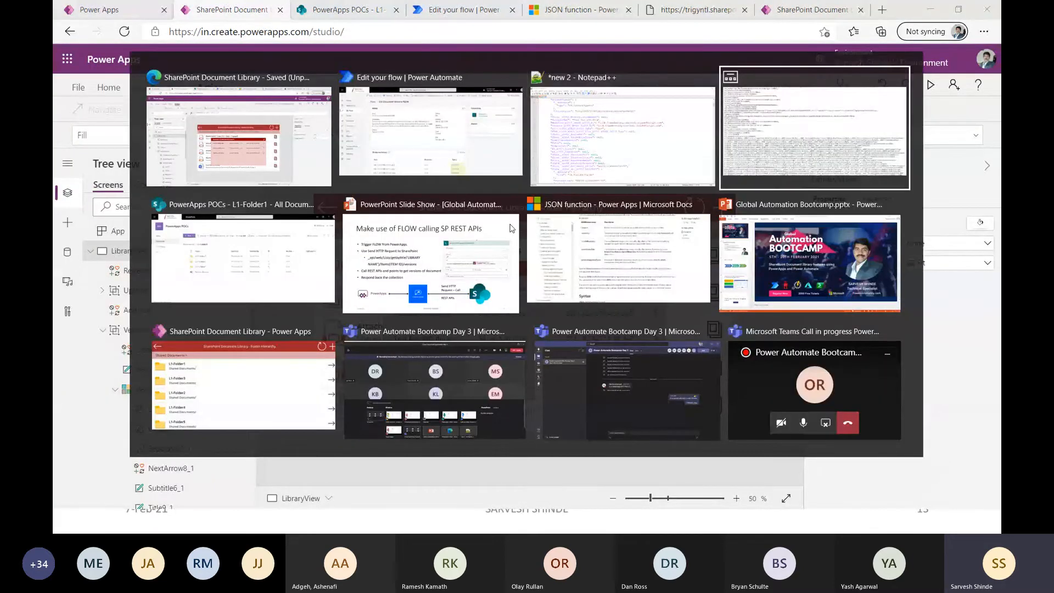
{"action": "key", "text": "Tab"}
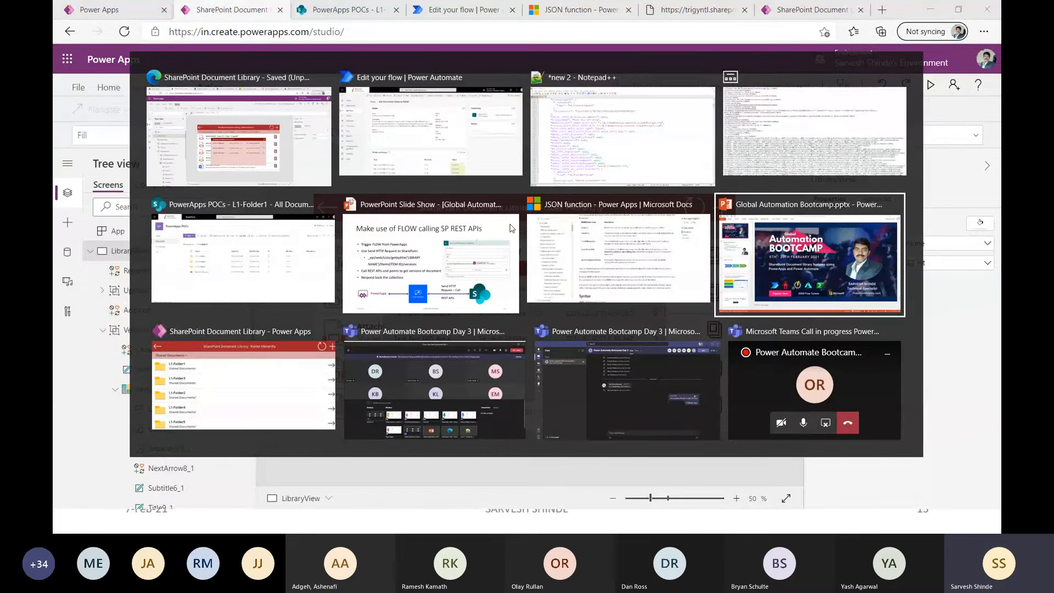
{"action": "key", "text": "Tab"}
{"action": "key", "text": "shift+Tab"}
{"action": "key", "text": "Tab"}
{"action": "key", "text": "Tab"}
{"action": "key", "text": "shift+Tab"}
{"action": "key", "text": "shift+Tab"}
{"action": "key", "text": "shift+Tab"}
{"action": "key", "text": "shift+Tab"}
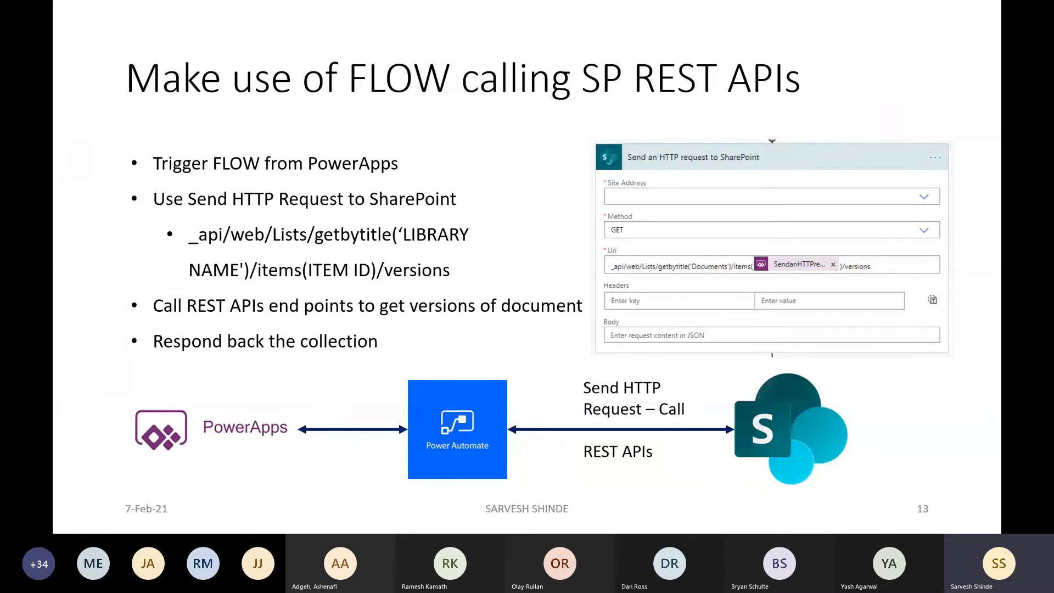
{"action": "key", "text": "Right"}
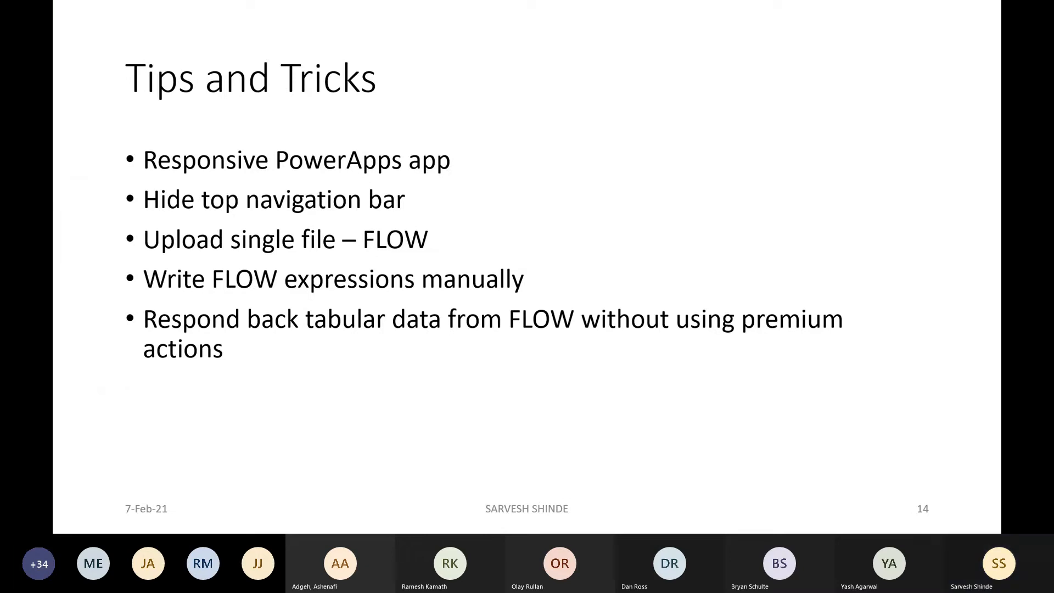
{"action": "key", "text": "Right"}
{"action": "key", "text": "Left"}
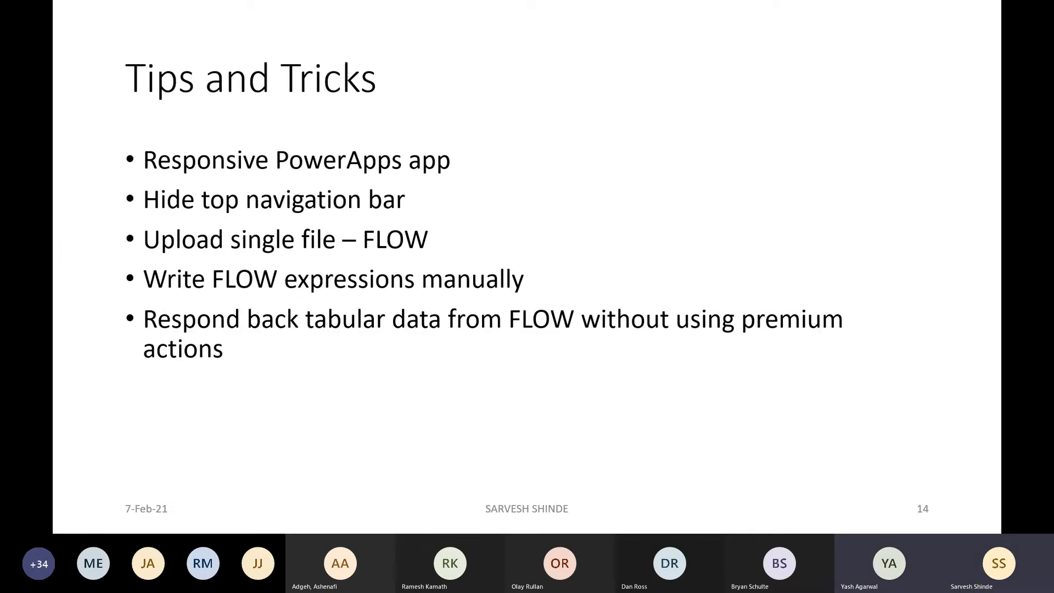